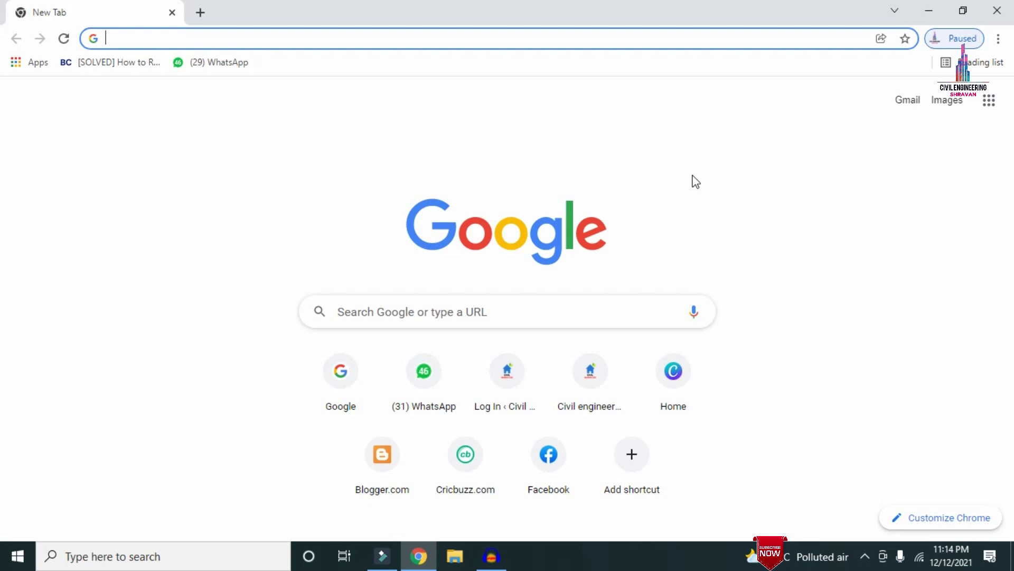
Open civilbasics123.com and look through the posts on its home page.
type("civilbasics123.com")
key("Delete")
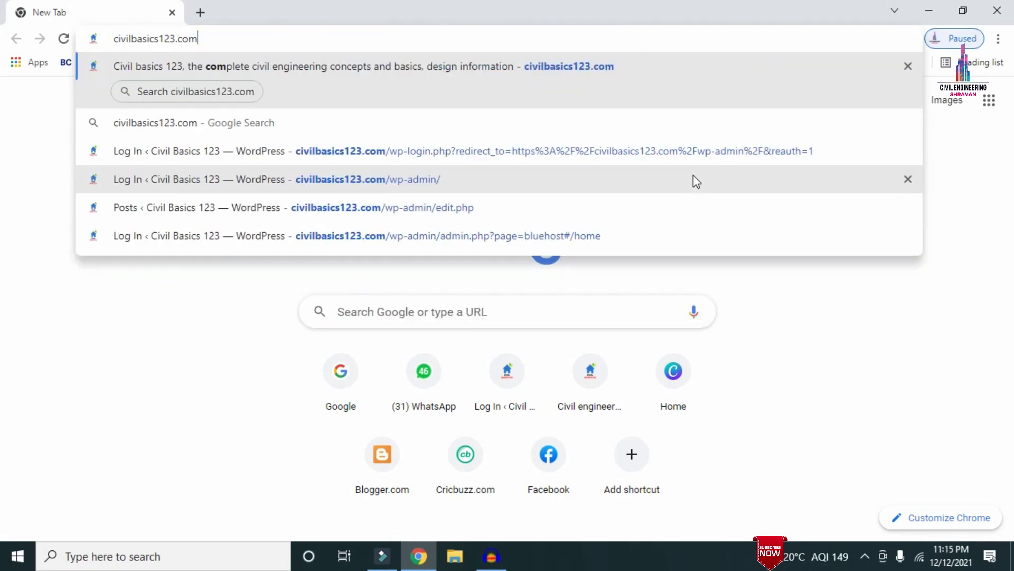
key("Return")
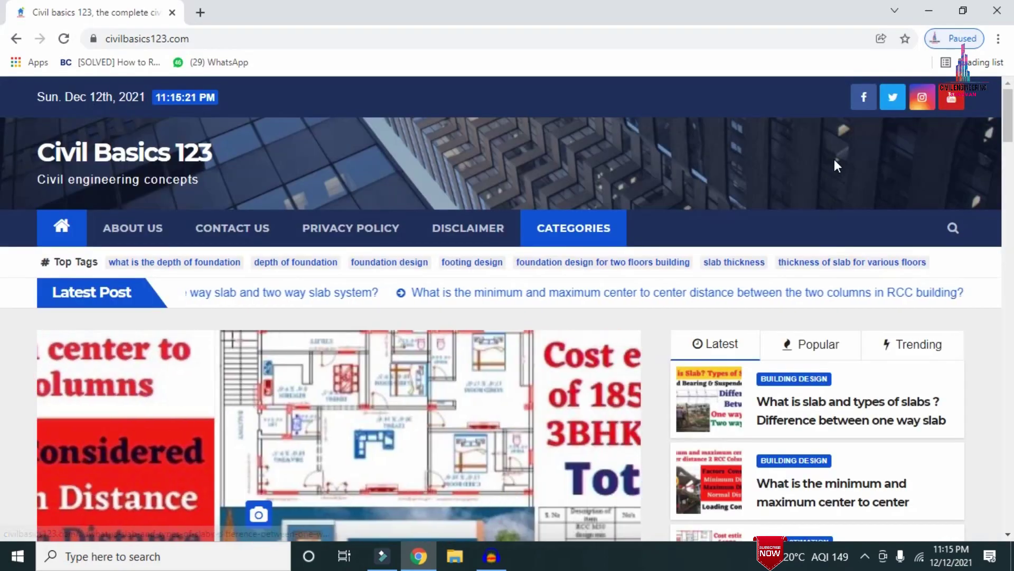
scroll(724, 191, "down", 9)
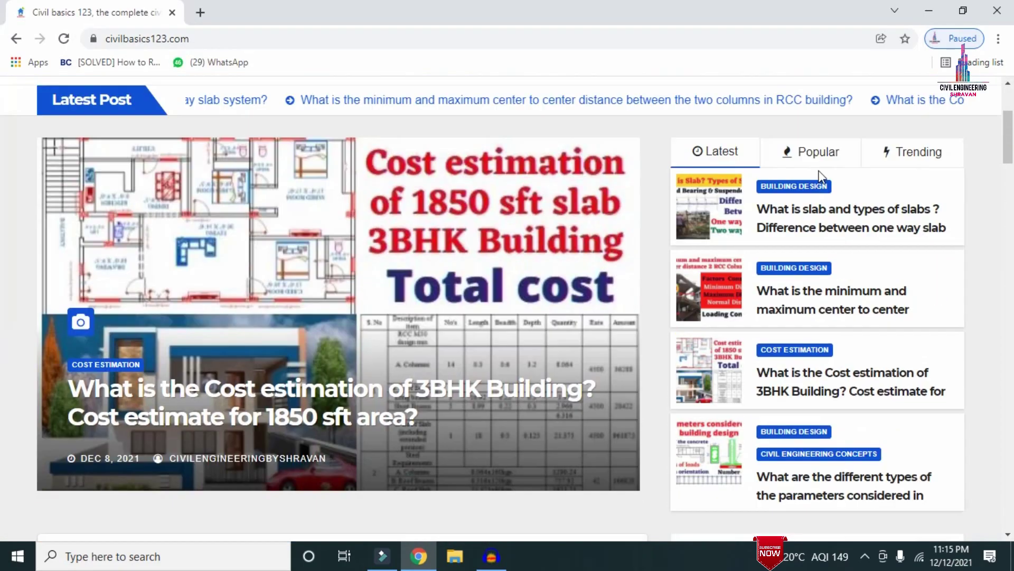
scroll(724, 191, "down", 17)
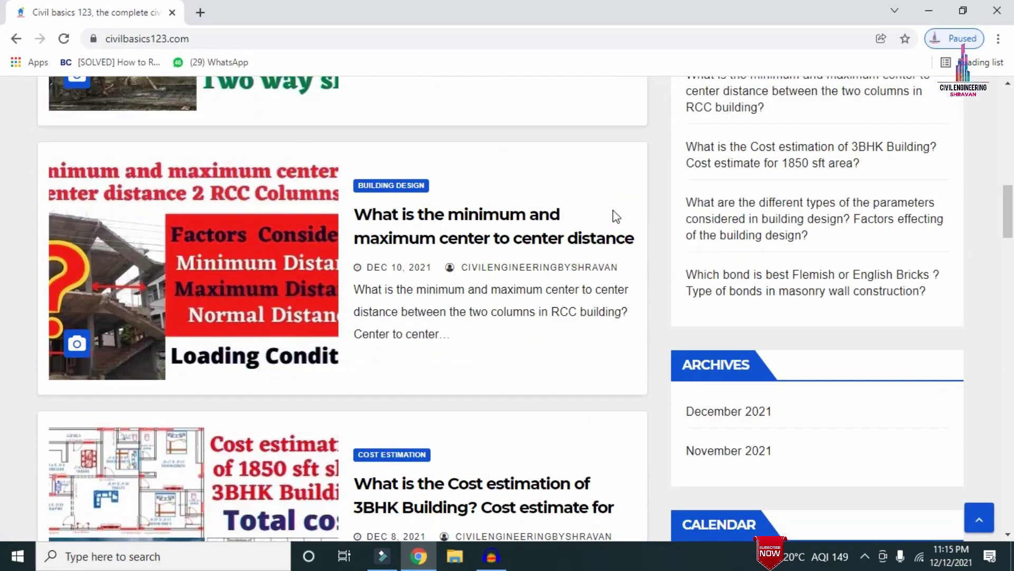
scroll(614, 217, "up", 13)
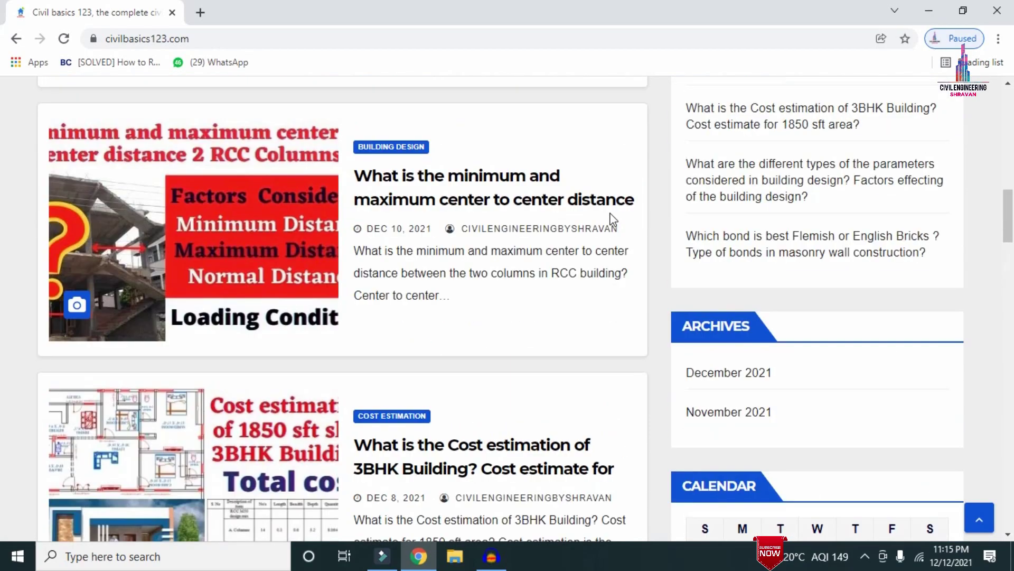
scroll(611, 199, "up", 3)
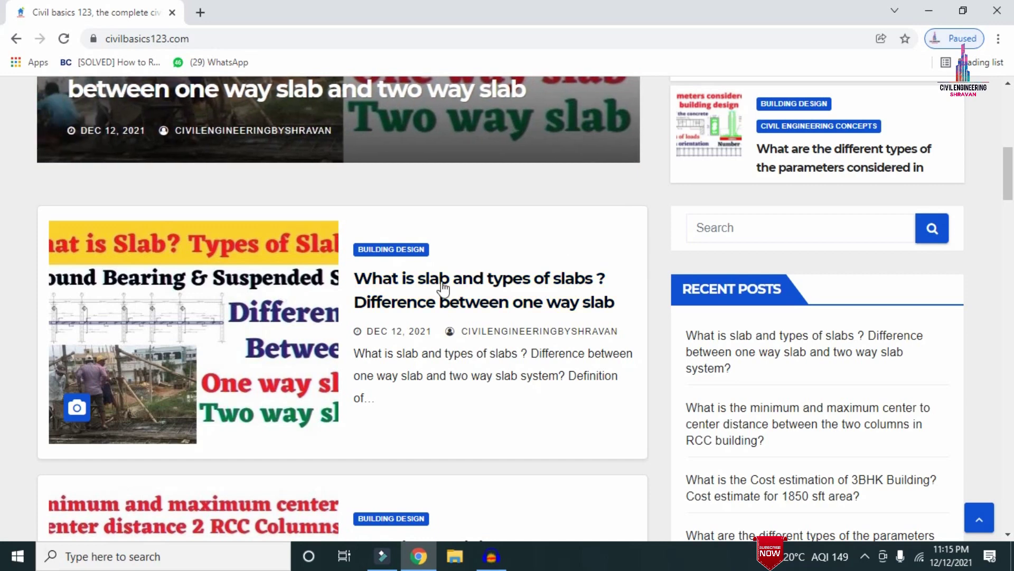
Open the article on what a slab is and the types of slabs, and look through its sections.
left_click(446, 284)
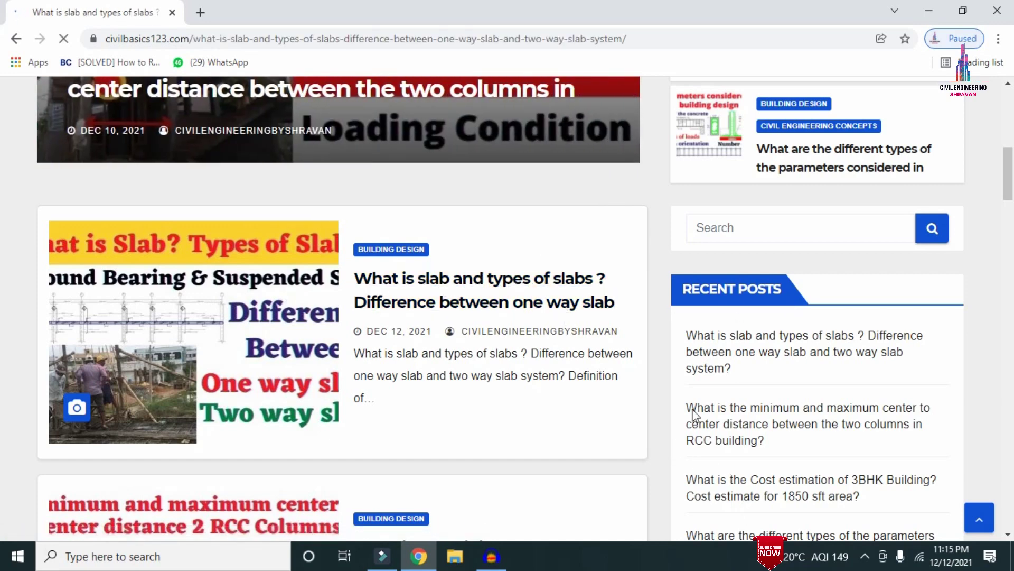
scroll(468, 357, "down", 10)
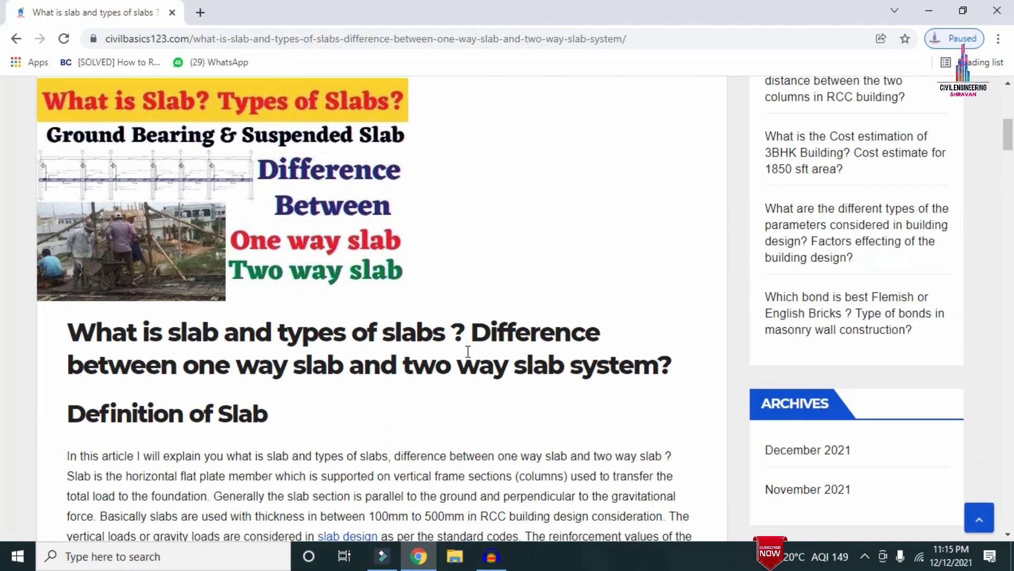
scroll(468, 349, "down", 20)
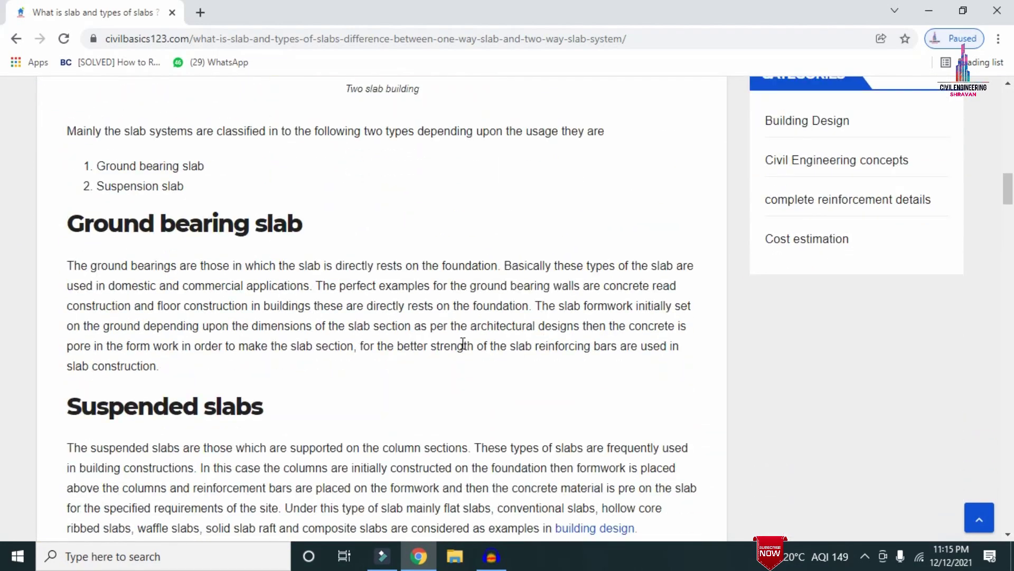
scroll(463, 427, "down", 12)
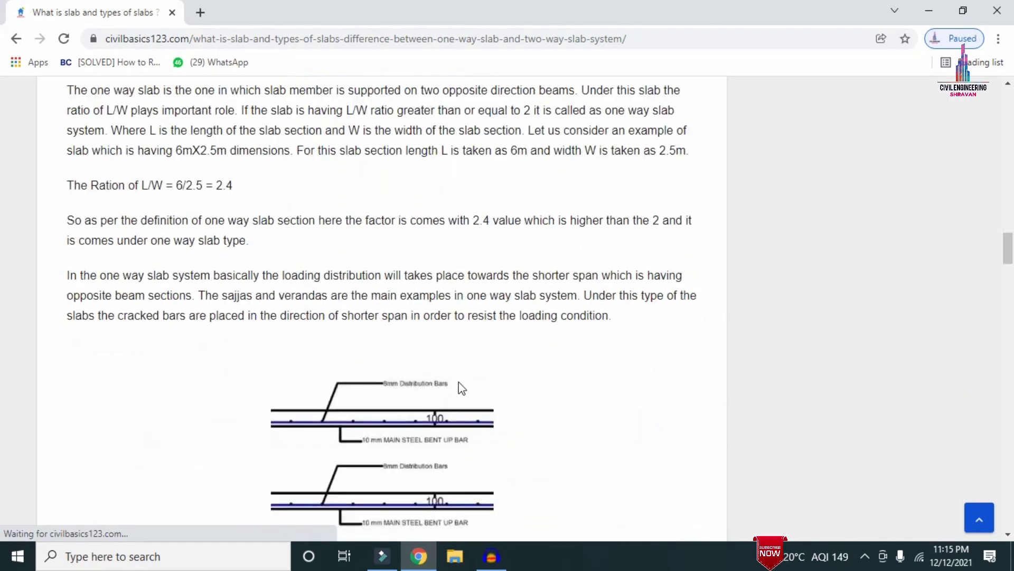
scroll(552, 305, "up", 12)
scroll(552, 301, "down", 8)
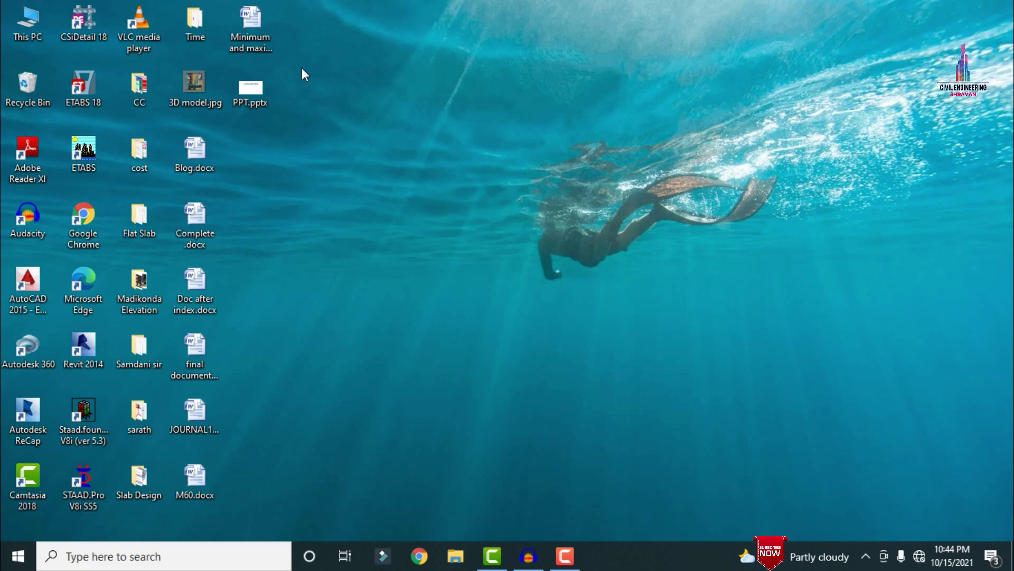
Open the Indian examples folder of the STAAD installation at C:\SProV8i SS5\STAAD\Examp\Ind in File Explorer.
double_click(39, 27)
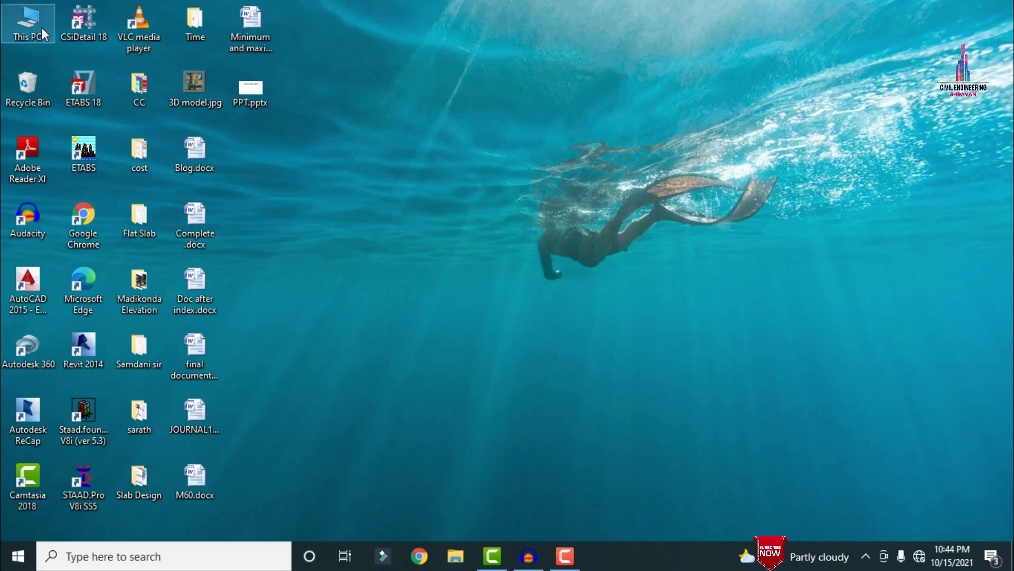
double_click(352, 216)
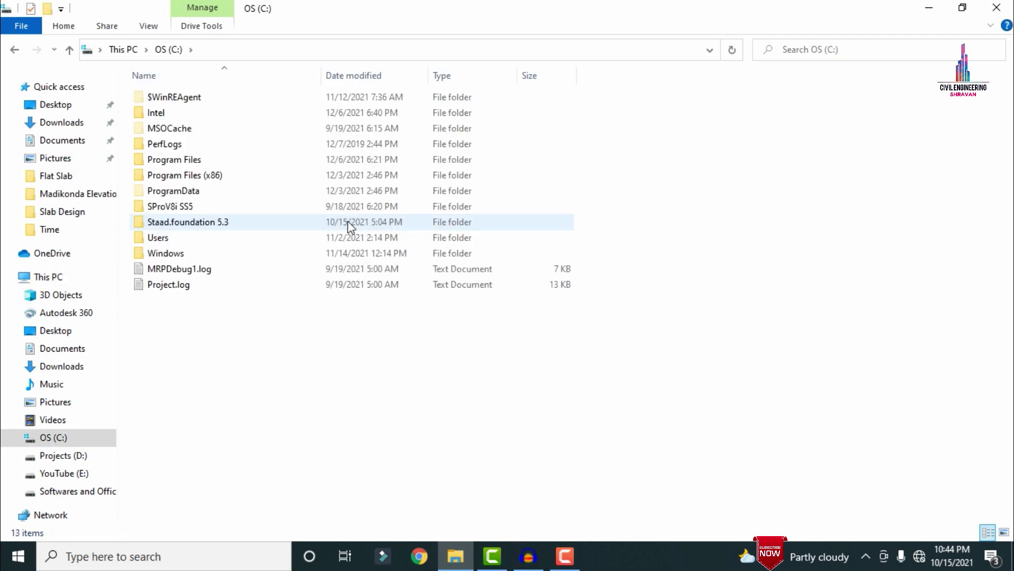
double_click(286, 206)
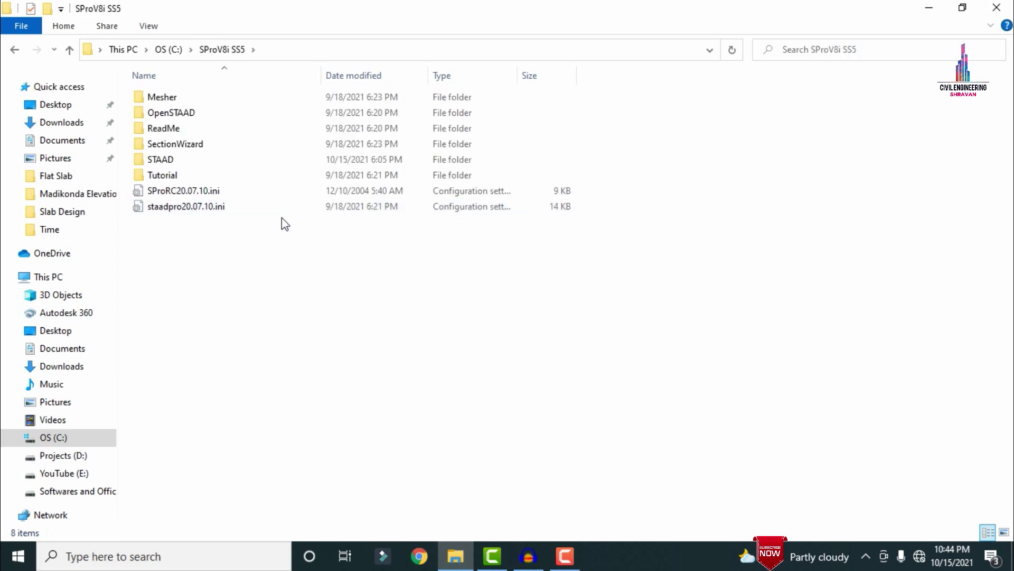
double_click(189, 160)
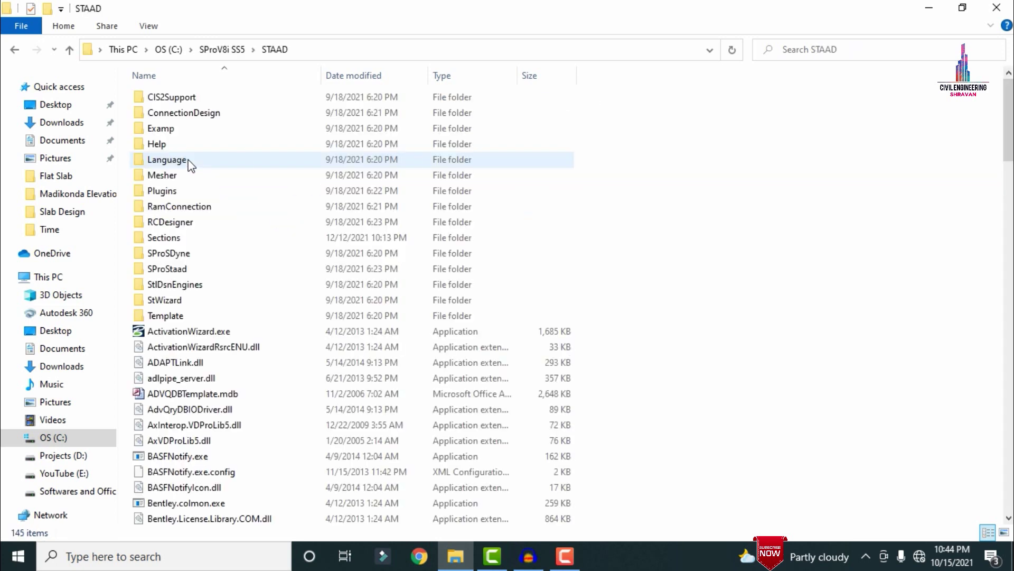
double_click(182, 126)
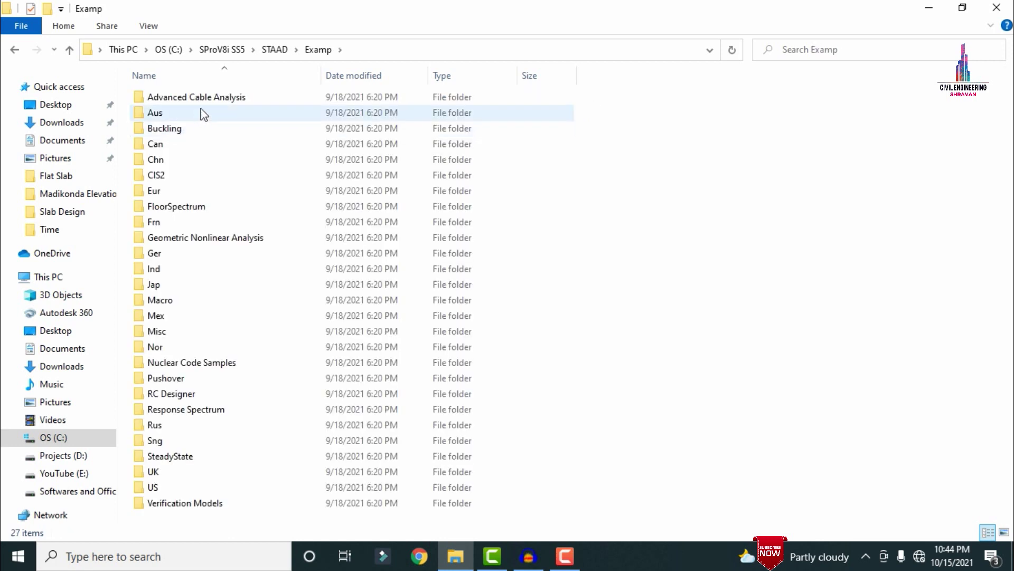
double_click(182, 271)
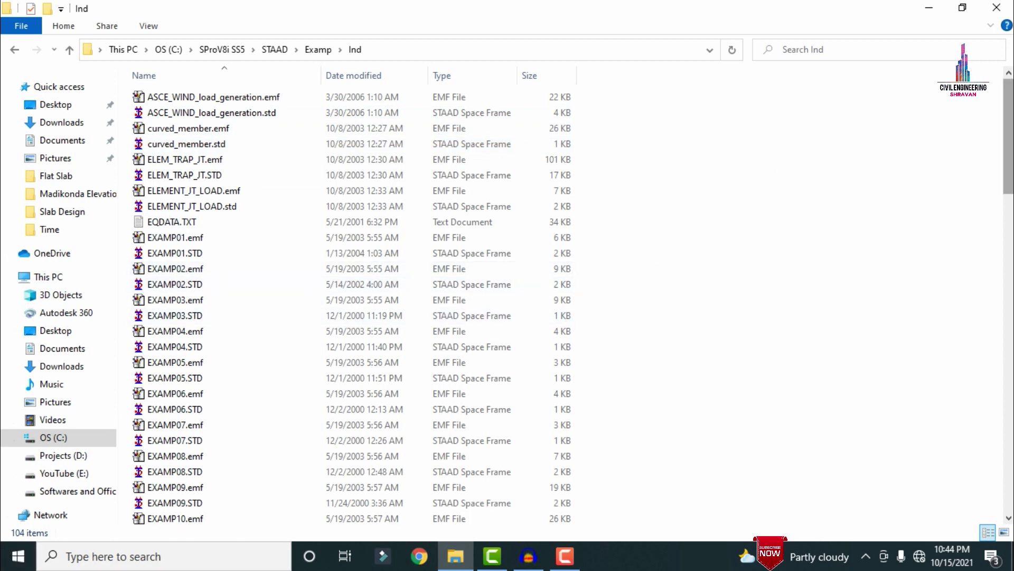
Copy the EQDATA.TXT file from the Ind folder.
left_click(182, 224)
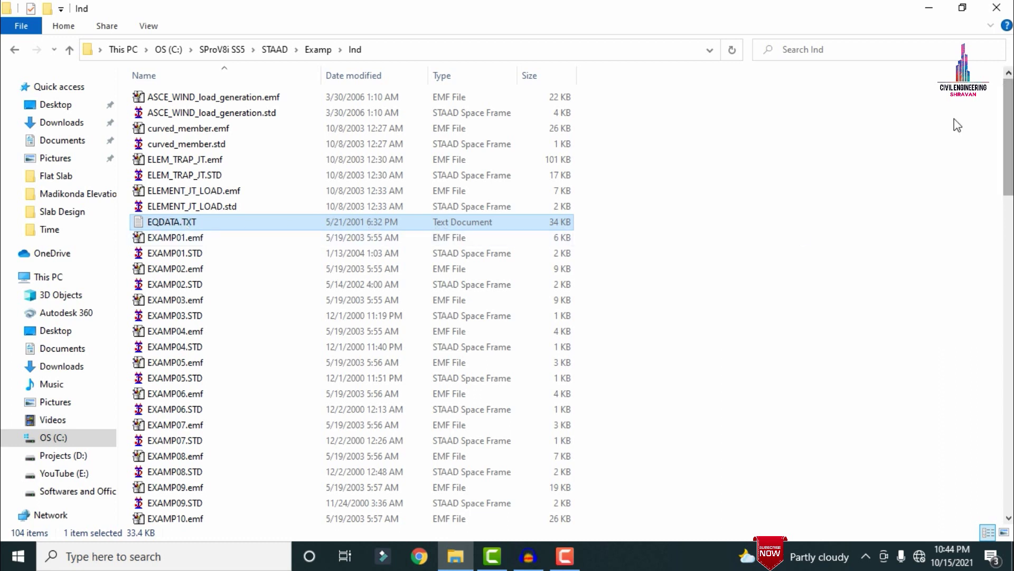
left_click(187, 222)
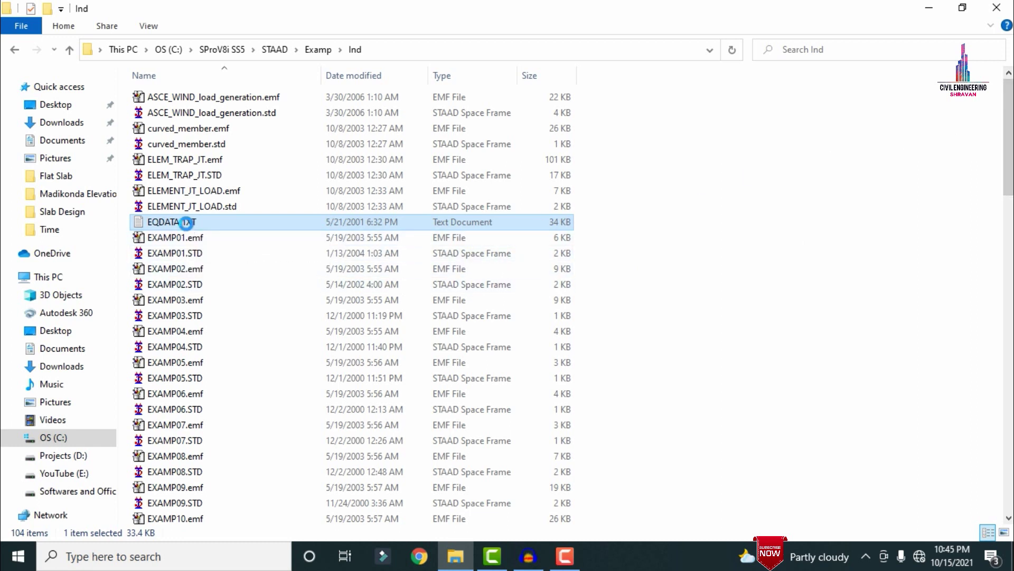
right_click(186, 224)
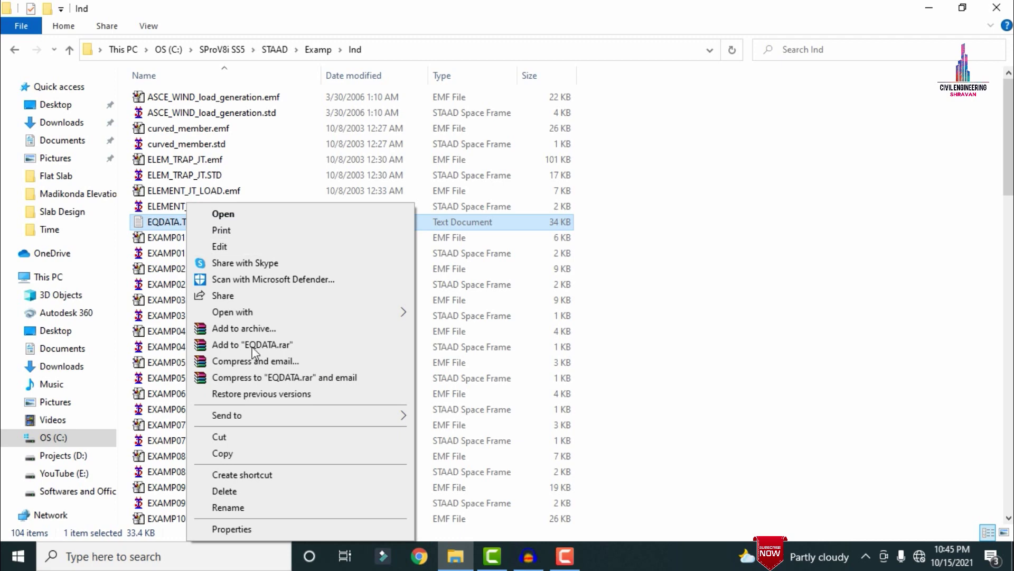
left_click(251, 450)
Paste EQDATA.TXT into the Time folder on the desktop and open THA.std from that folder in STAAD.Pro.
key("super+d")
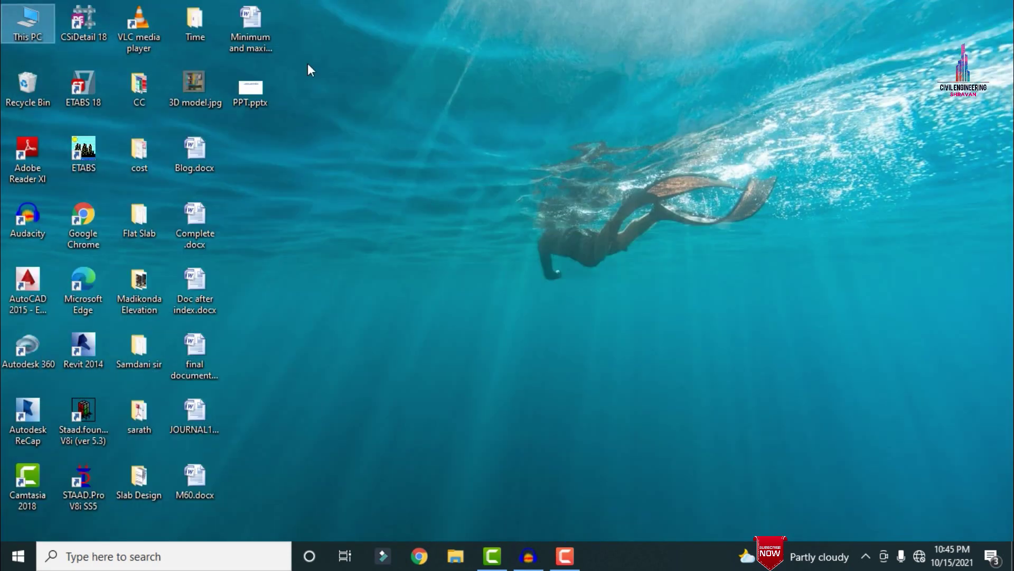
double_click(195, 22)
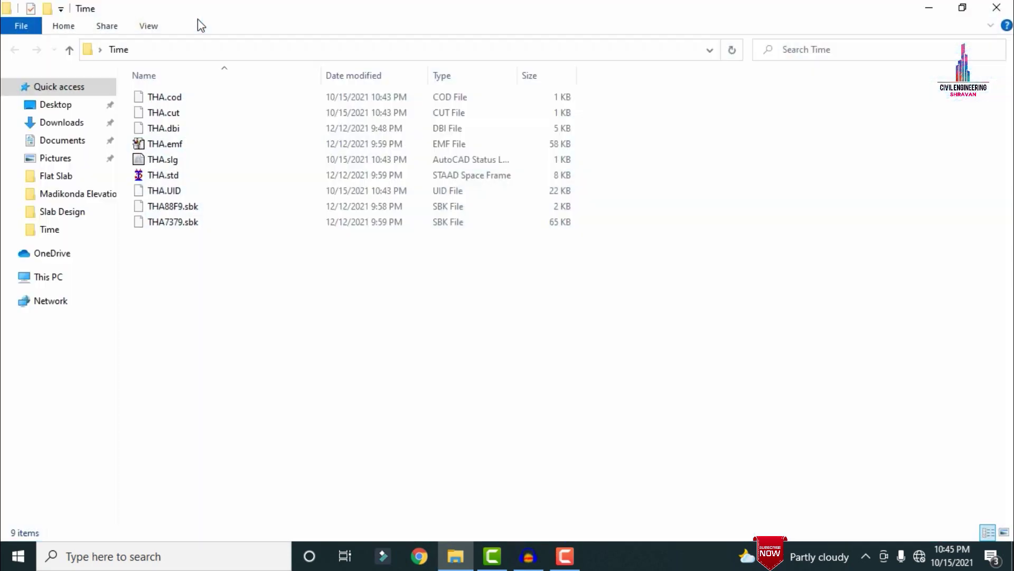
right_click(333, 323)
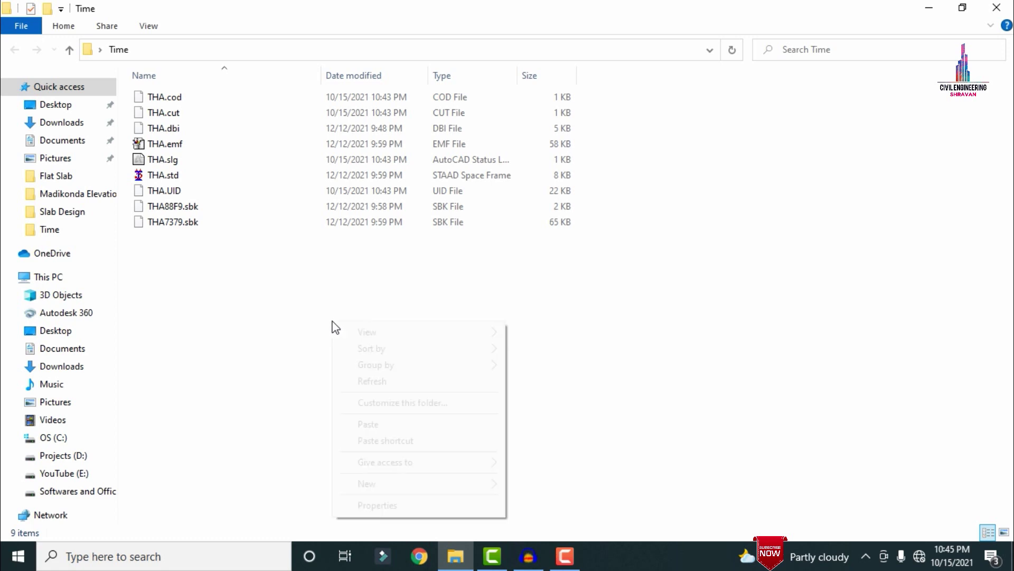
left_click(372, 424)
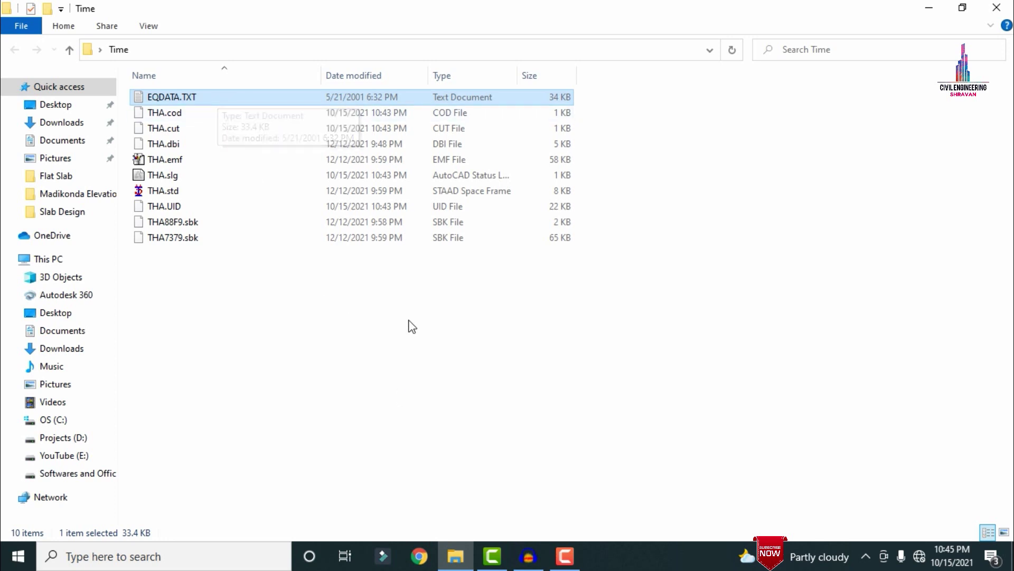
left_click(341, 294)
left_click(164, 189)
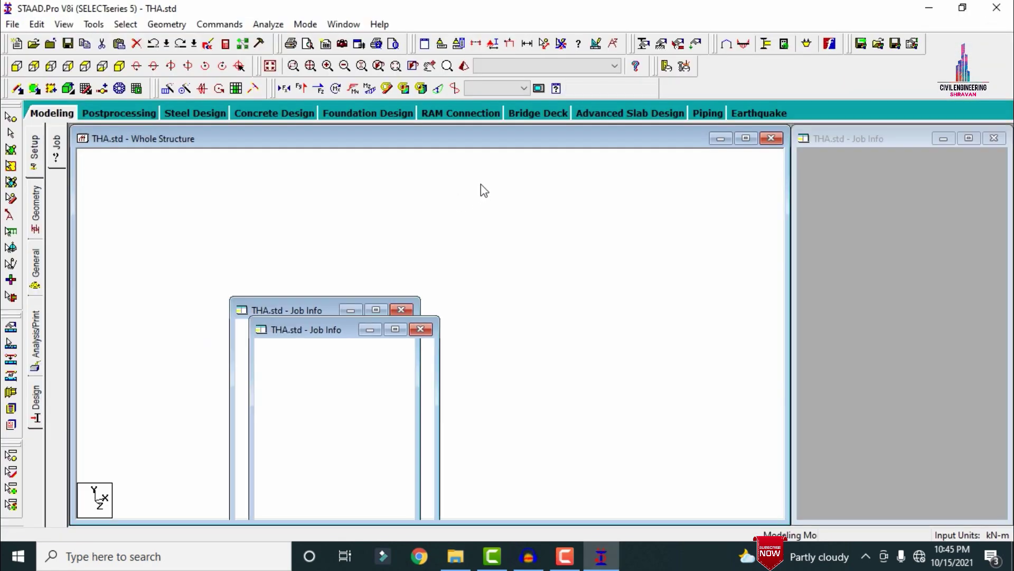
Measure the building's length, width and height between its outer corner nodes, and clear the displayed dimensions.
left_click(544, 43)
left_click(294, 243)
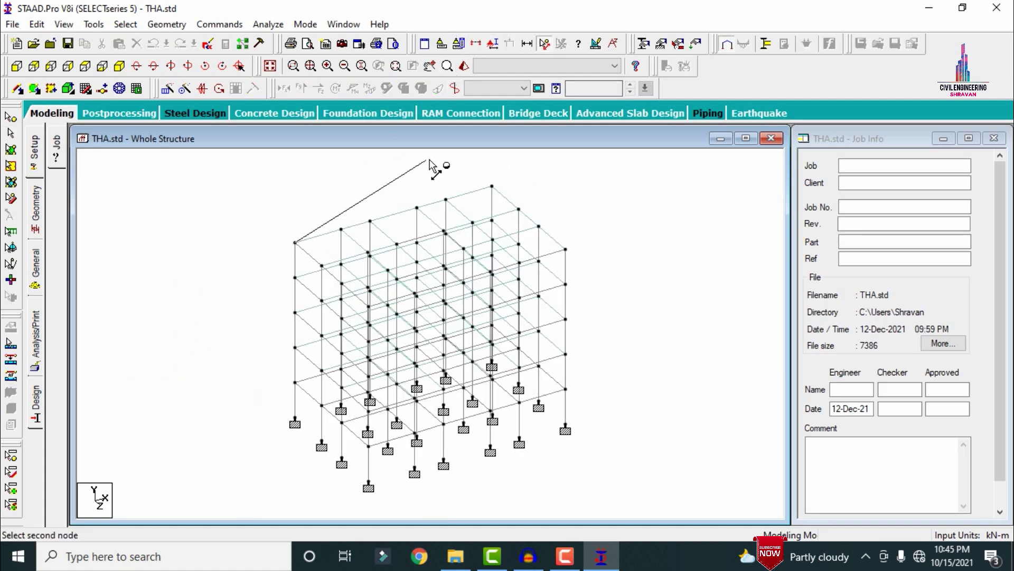
left_click(492, 186)
left_click(492, 186)
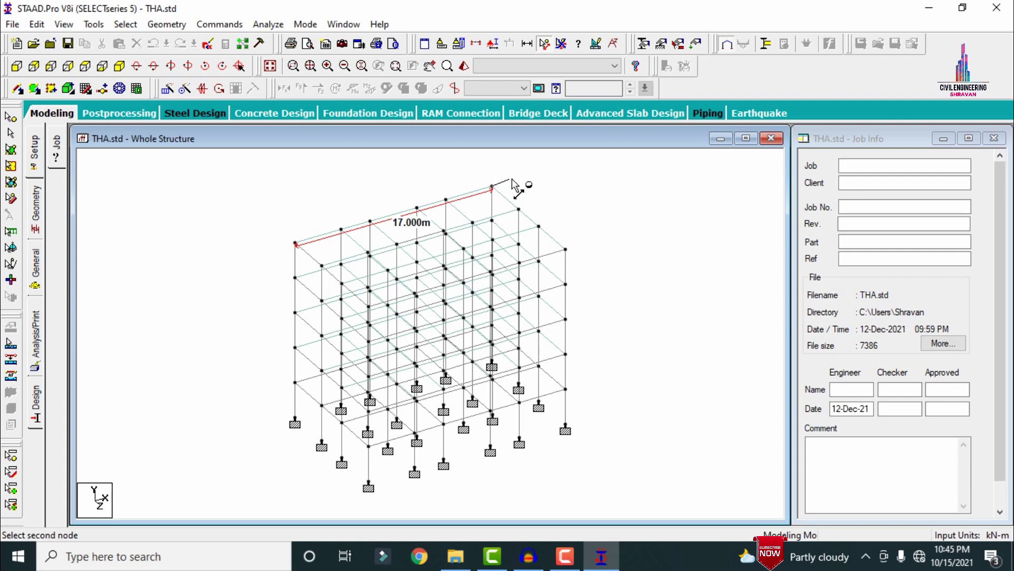
left_click(566, 249)
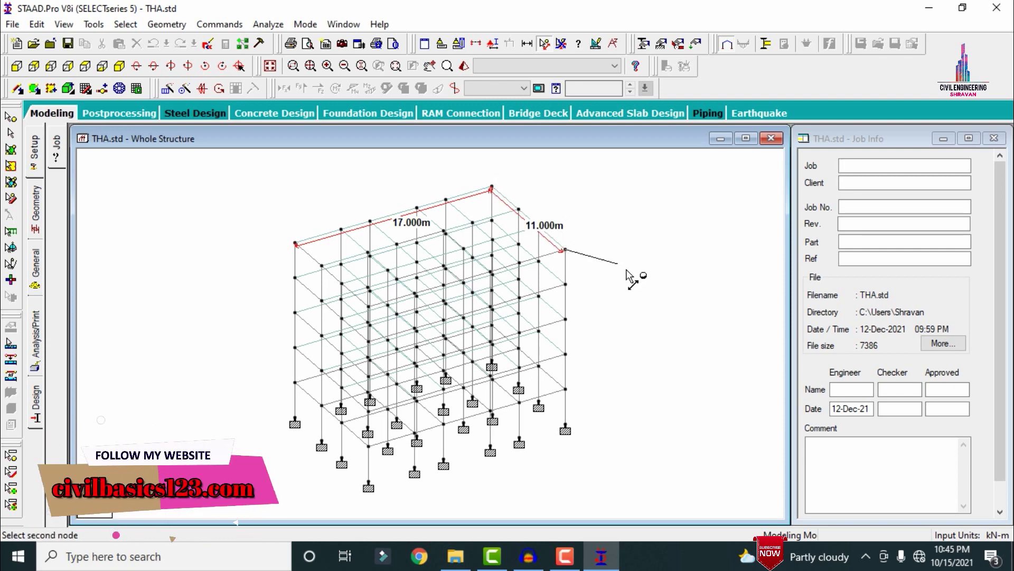
left_click(567, 425)
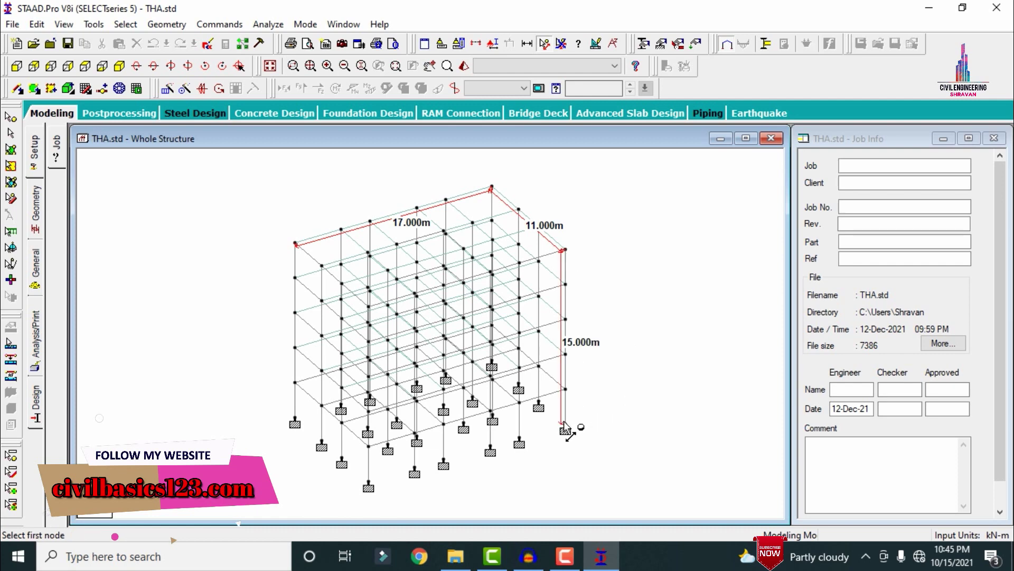
left_click(562, 45)
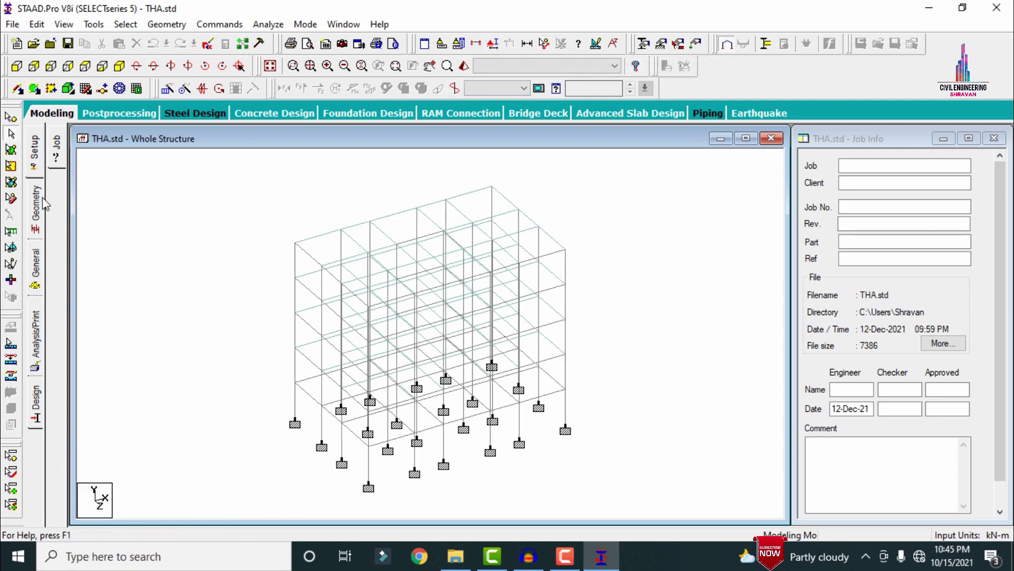
Examine which members use the Rect 0.40x0.40 and Rect 0.40x0.30 sections, and check the plate thickness definition without changing it.
left_click(37, 284)
left_click(827, 275)
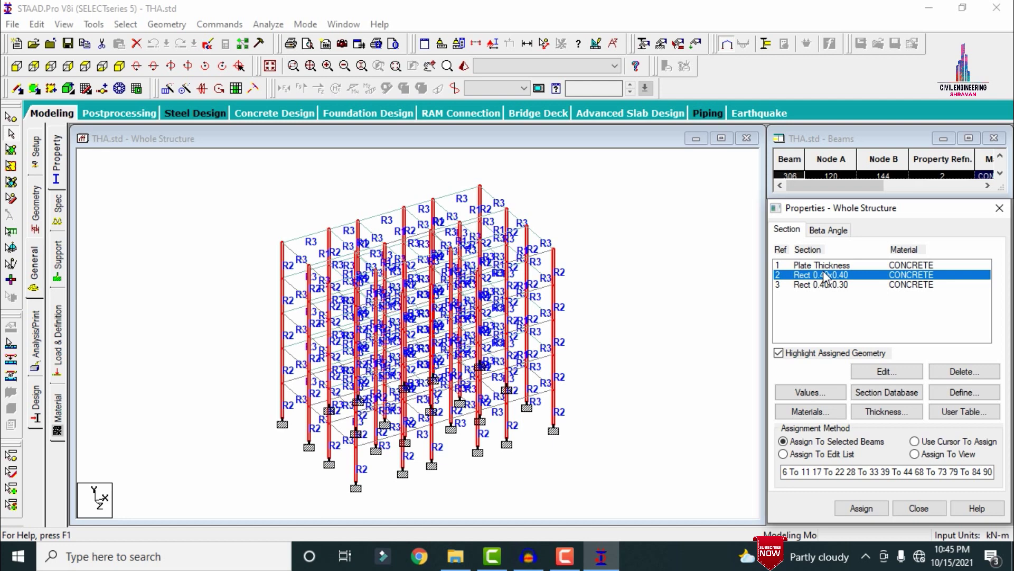
left_click(822, 285)
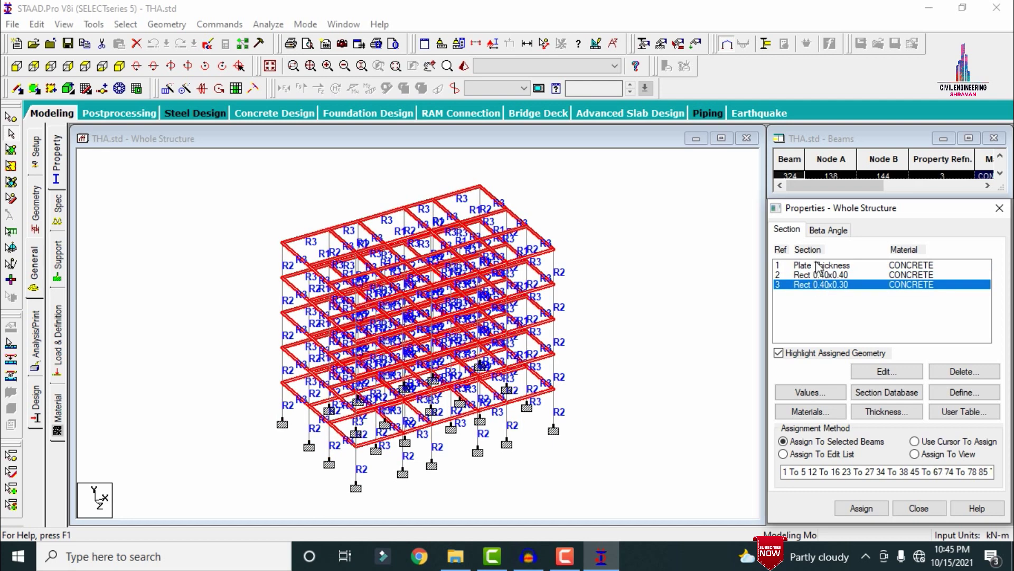
left_click(818, 265)
left_click(877, 370)
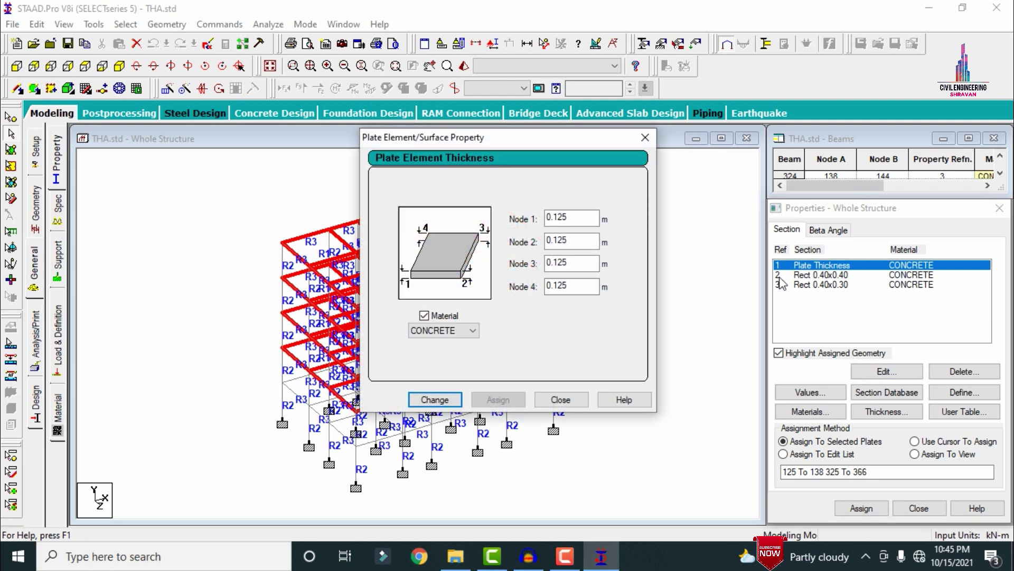
left_click(645, 137)
left_click(603, 249)
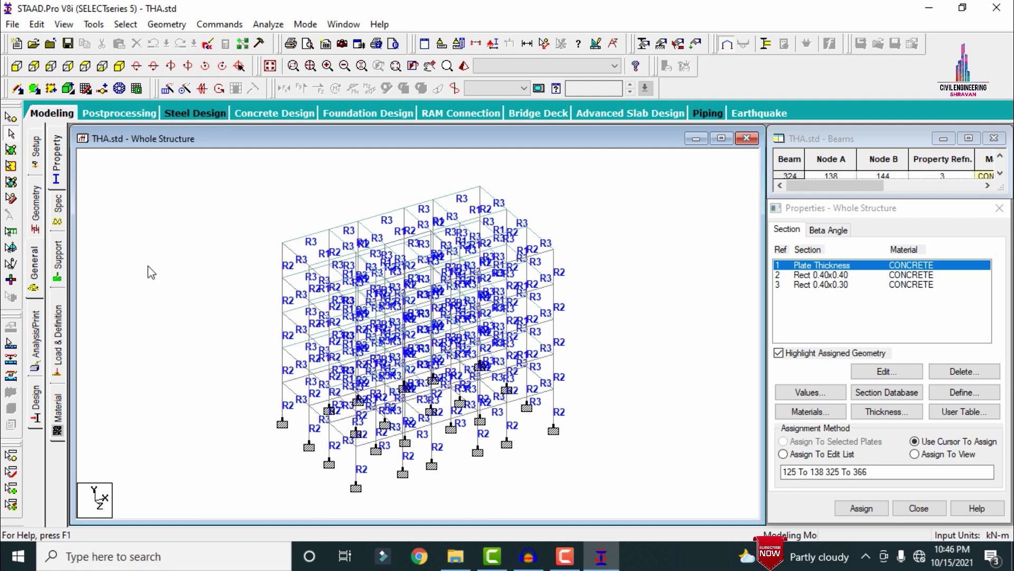
Start a new seismic definition in the load definitions and set its type to IS 1893 - 2002/2005.
left_click(58, 338)
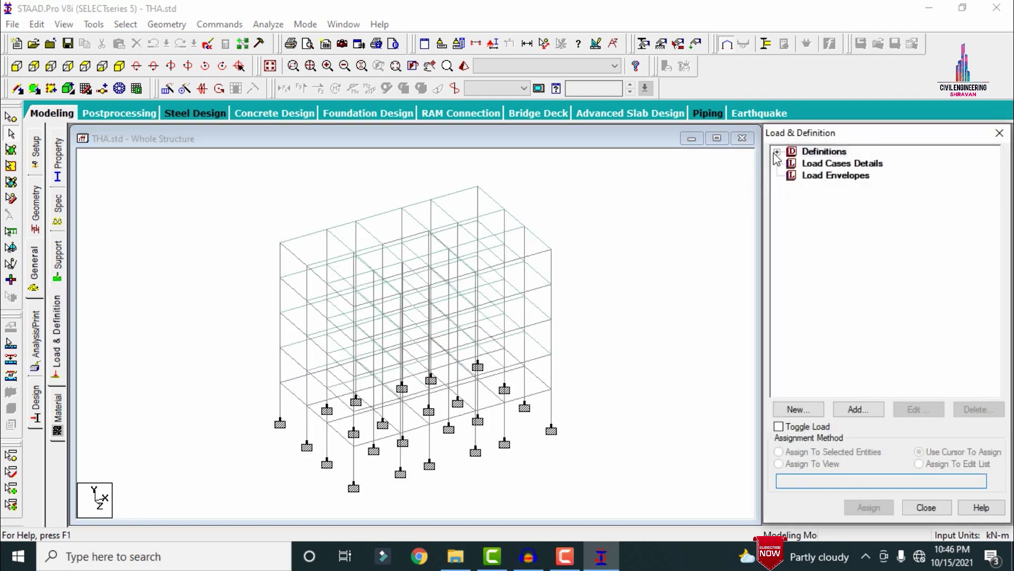
left_click(777, 152)
left_click(778, 151)
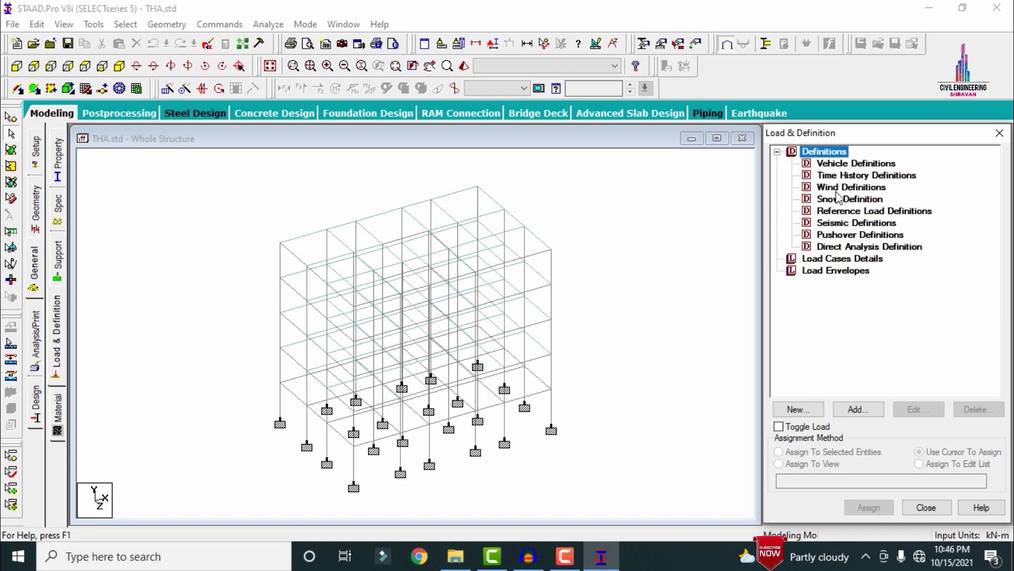
left_click(840, 223)
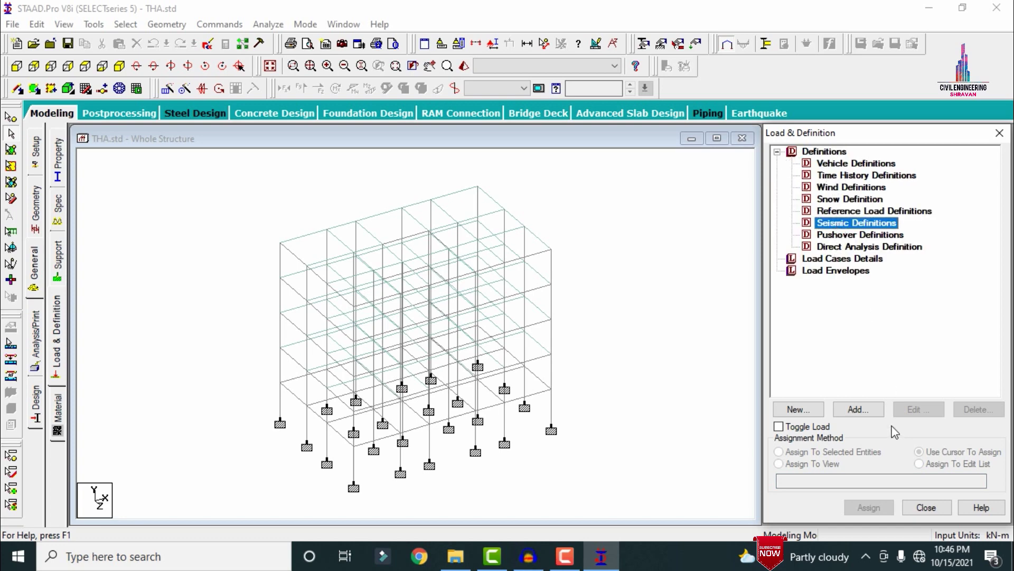
left_click(858, 410)
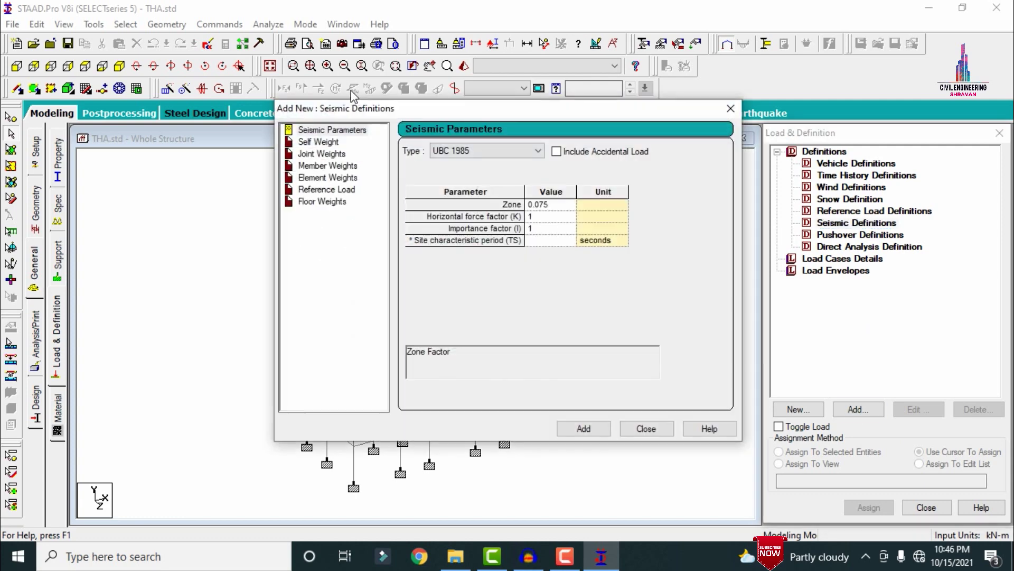
left_click(465, 155)
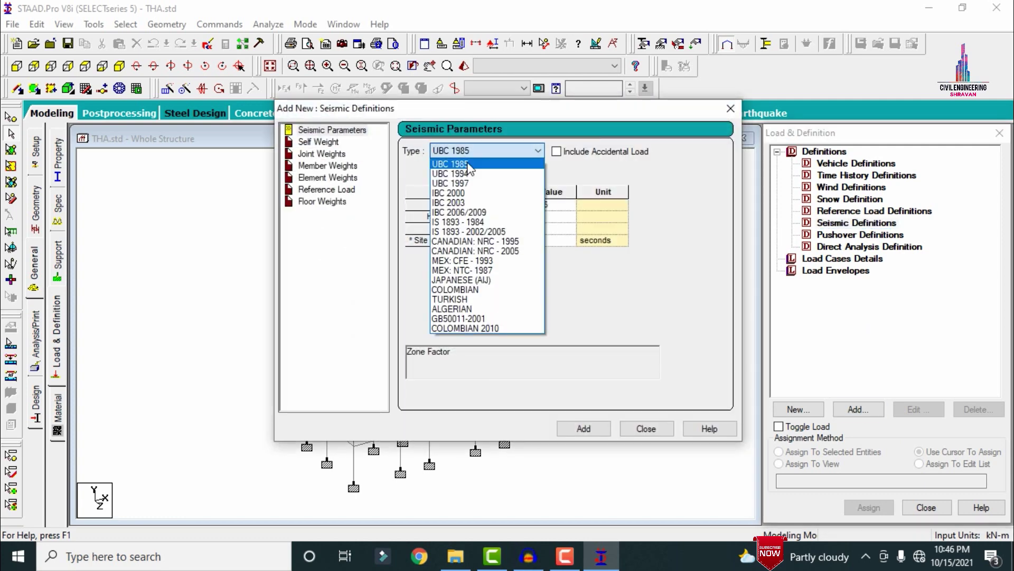
left_click(499, 233)
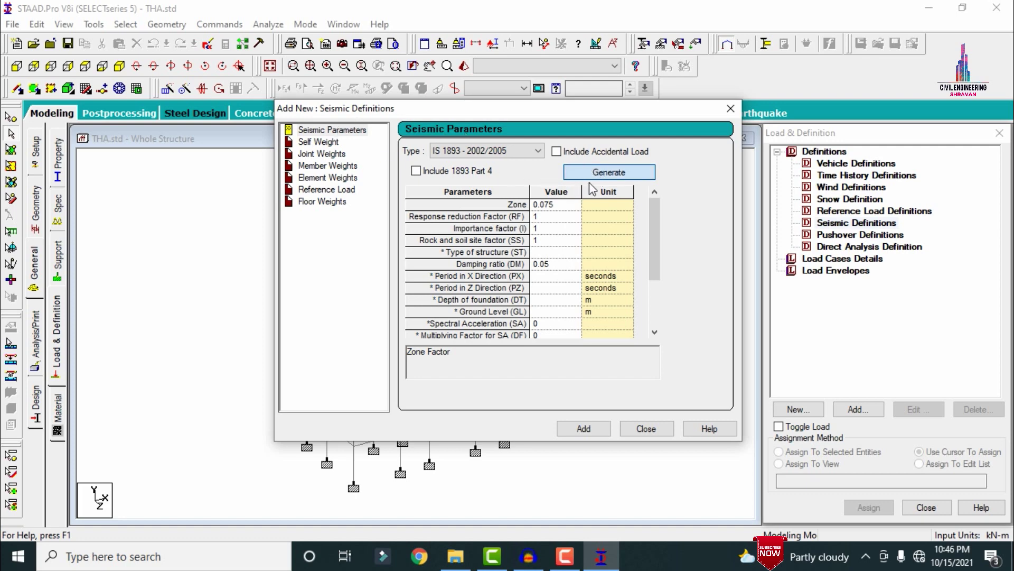
Generate the IS 1893 seismic parameters for zone V, a special RC moment resisting frame (SMRF) and medium soil.
left_click(607, 174)
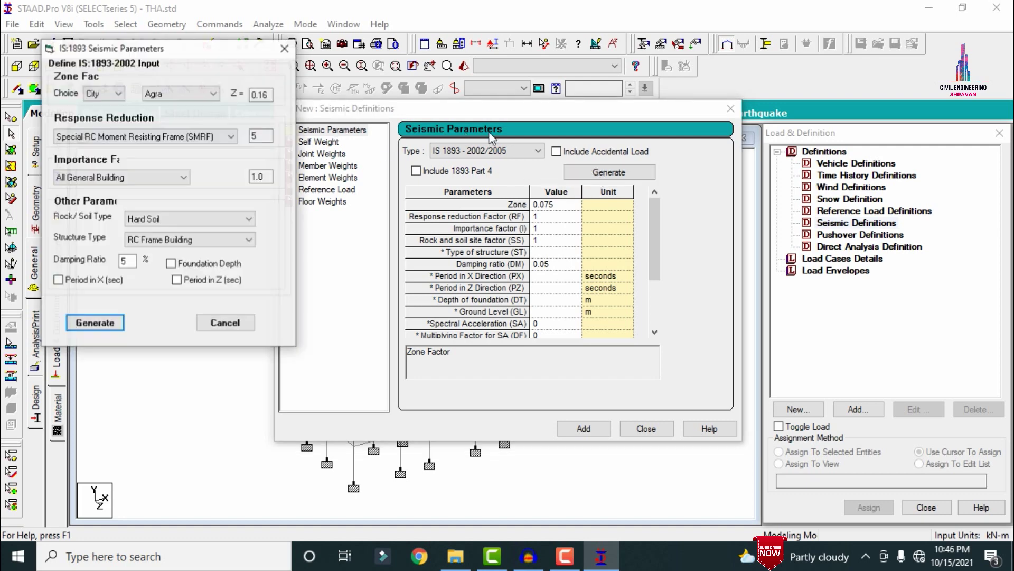
left_click(100, 94)
left_click(104, 117)
left_click(158, 94)
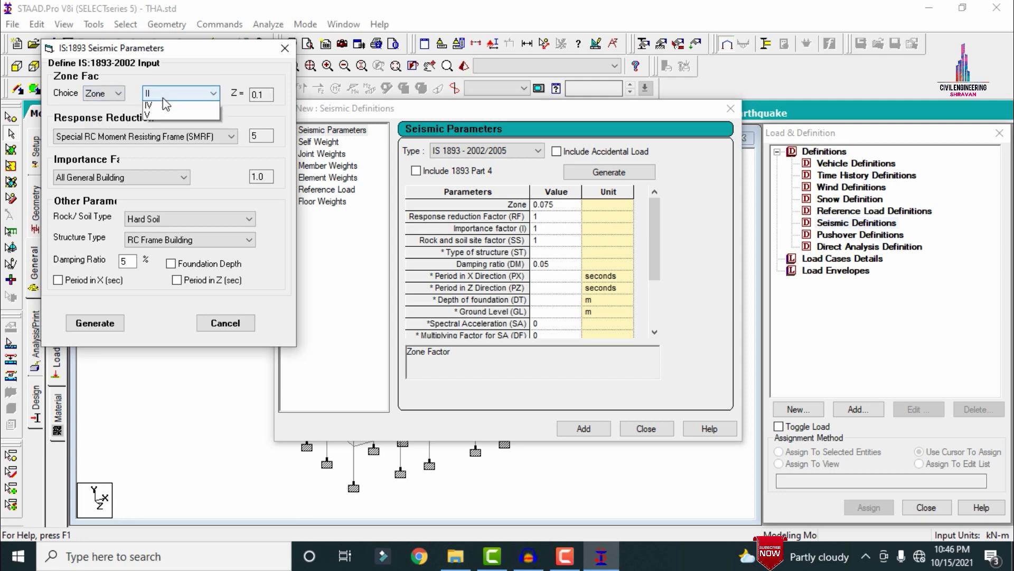
left_click(152, 137)
left_click(153, 138)
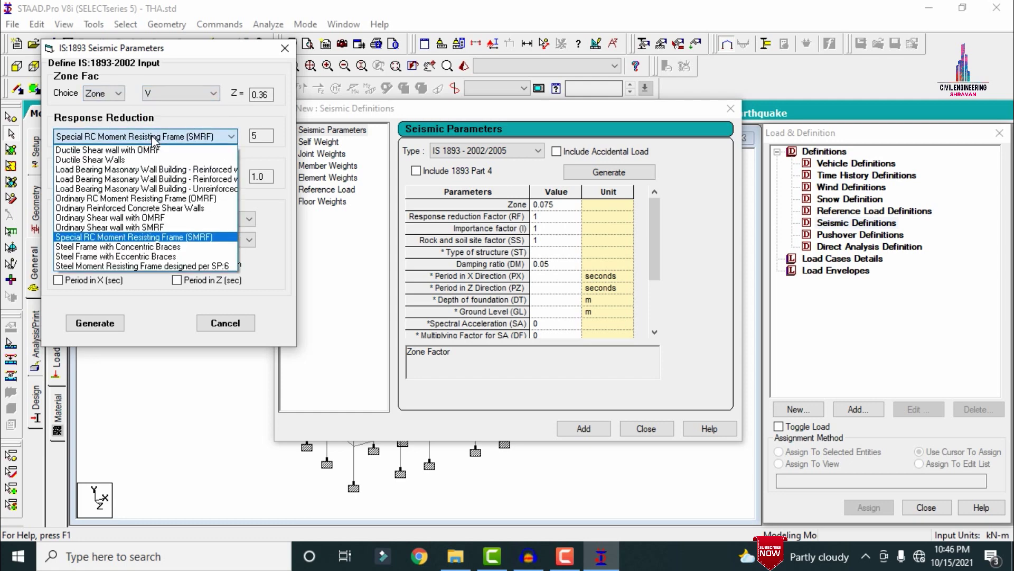
left_click(153, 137)
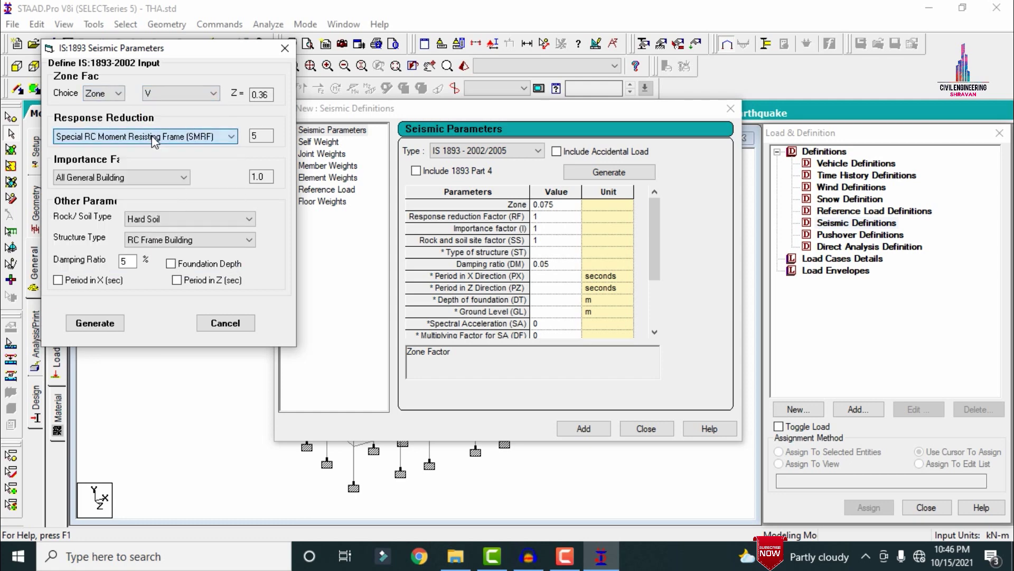
left_click(174, 224)
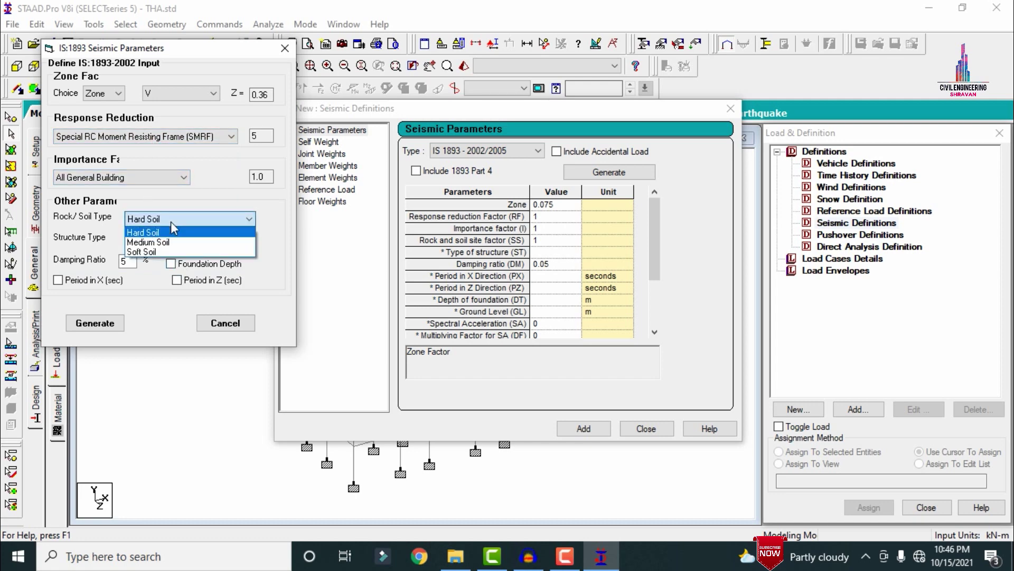
left_click(153, 239)
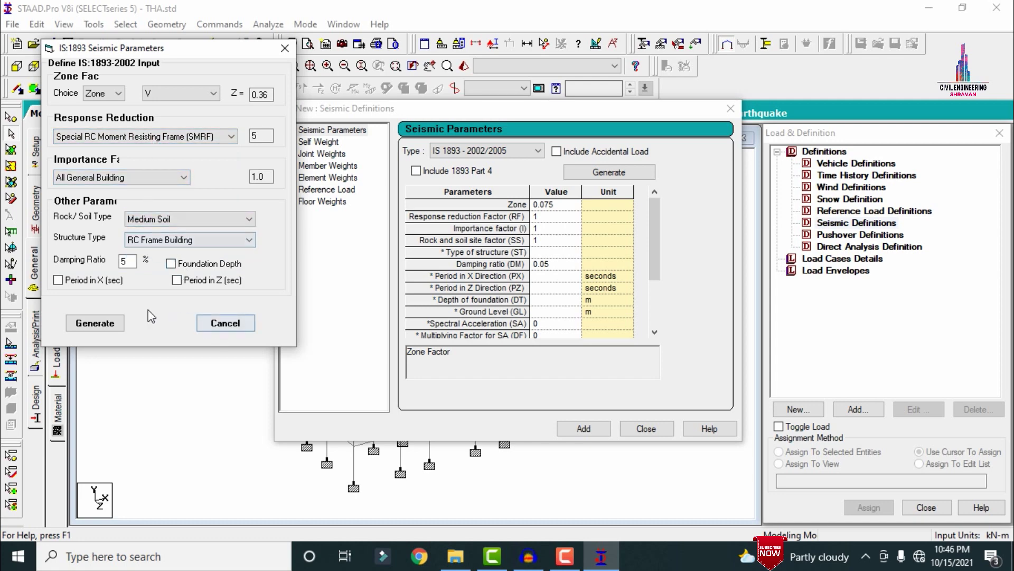
left_click(93, 324)
Set the damping ratio to 0.05, add the seismic parameters, and add a self weight with factor 1.
left_click(549, 265)
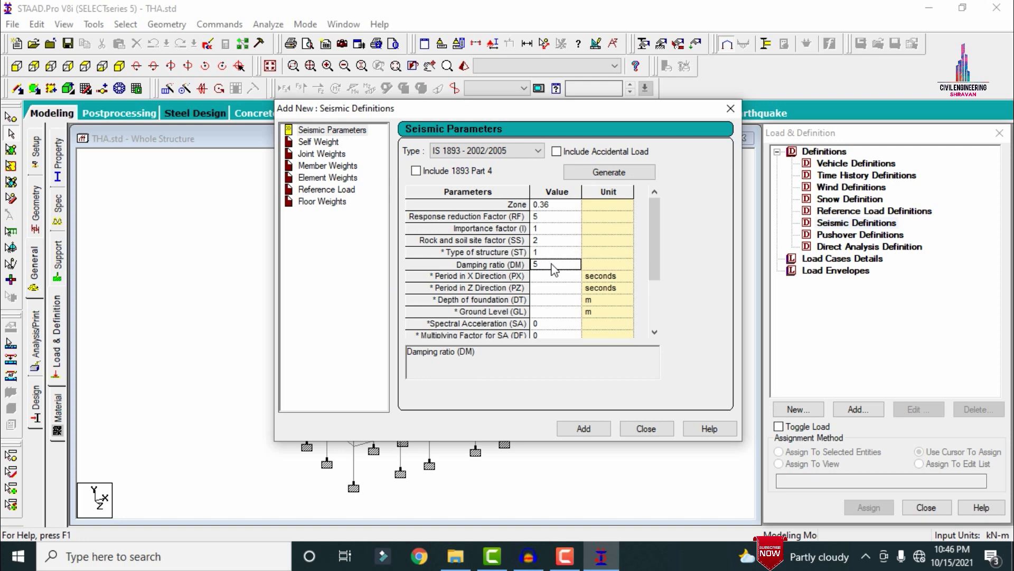
type("0")
left_click(572, 431)
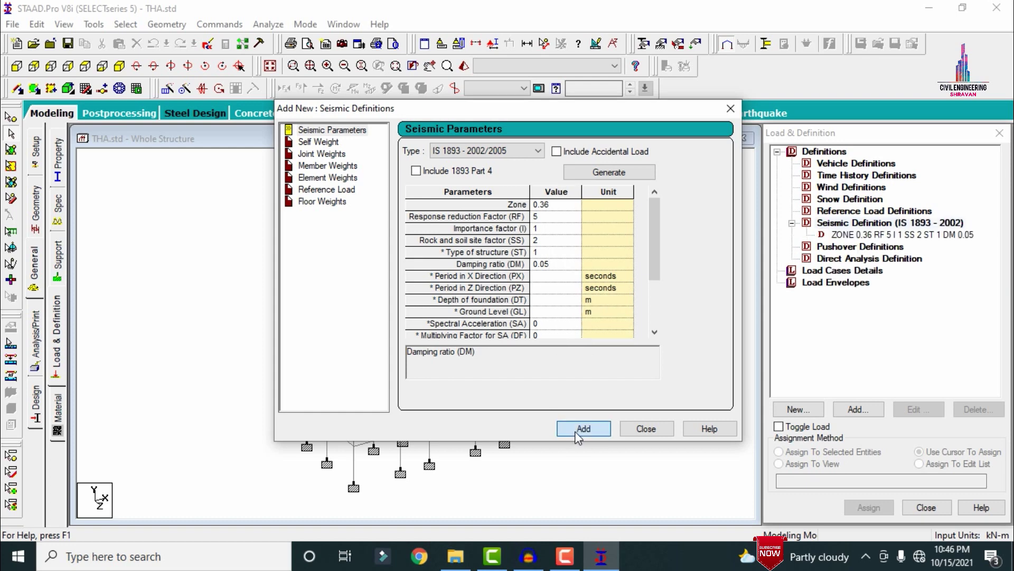
left_click(315, 134)
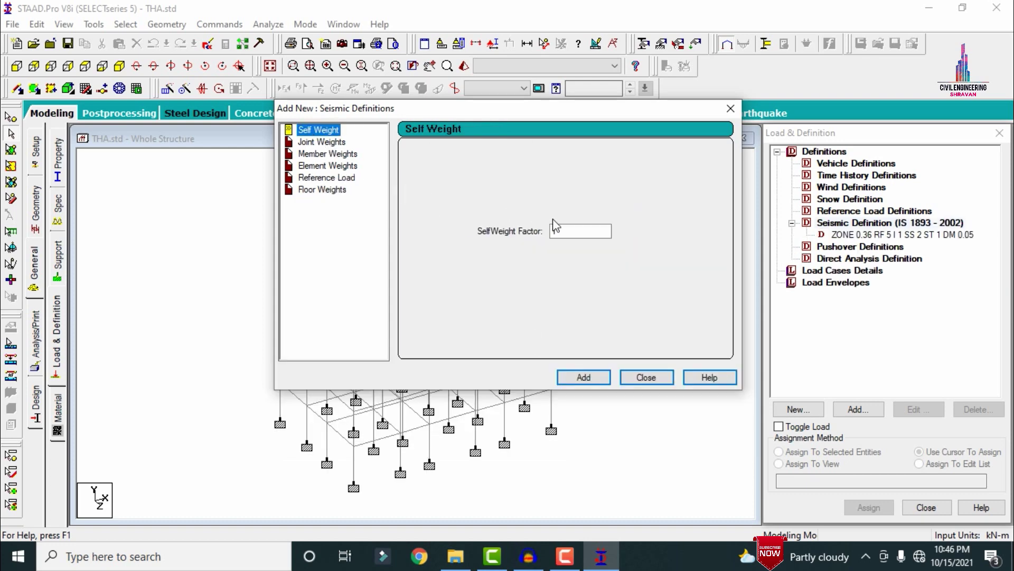
left_click(580, 378)
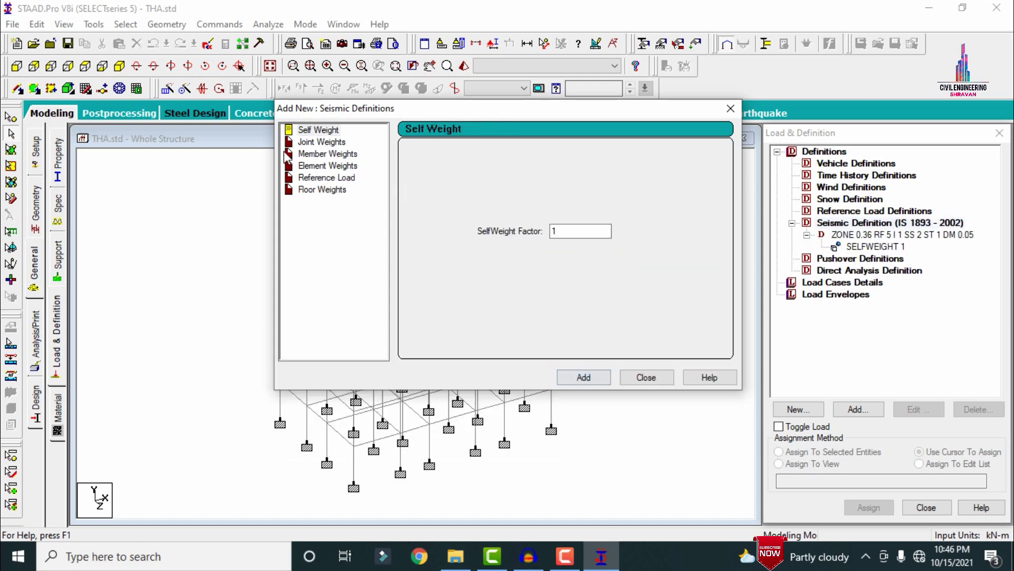
Begin a uniform (UNI) member weight for the seismic definition and open the Windows Calculator.
left_click(319, 153)
left_click(574, 185)
left_click(539, 209)
key("super")
type("ca")
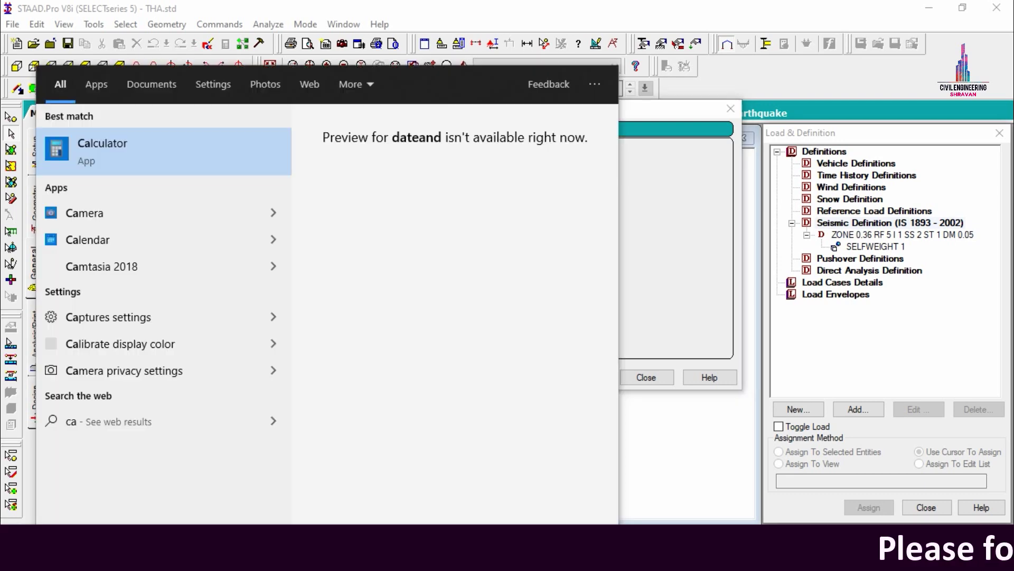
type("l")
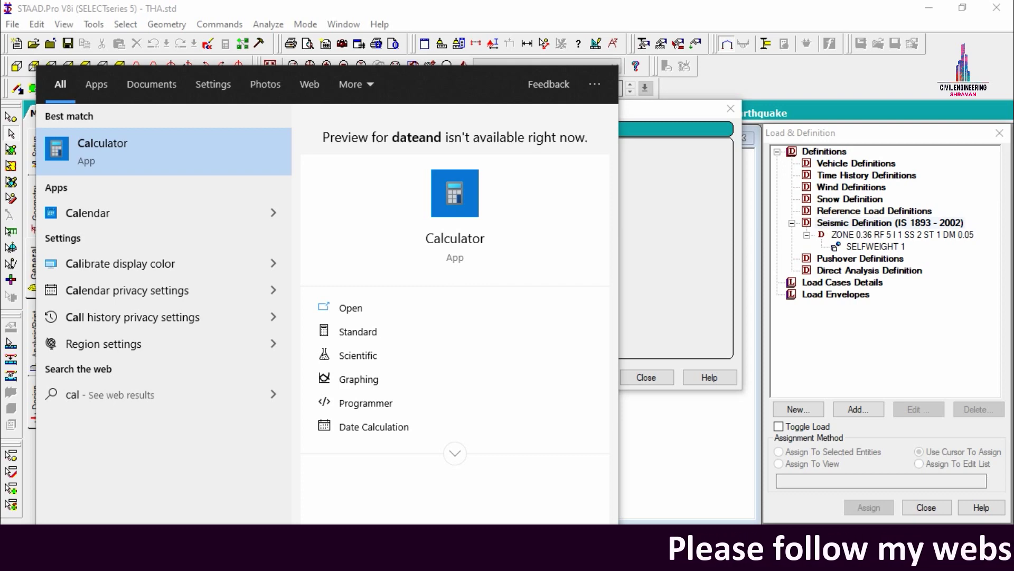
key("Return")
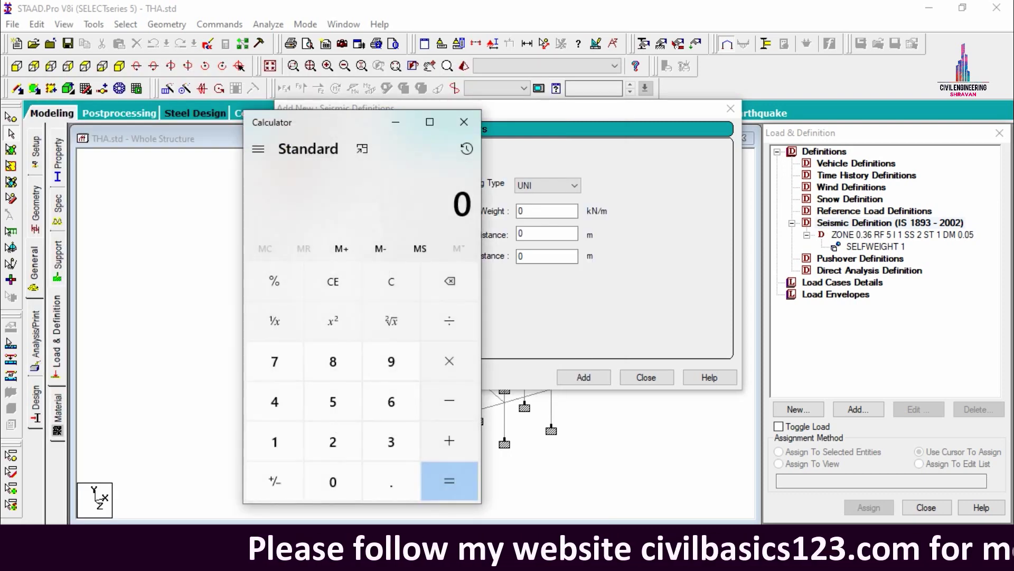
Calculate 0.23 × 20 × 3 for the member weight.
left_click(380, 485)
left_click(351, 453)
left_click(416, 445)
left_click(450, 361)
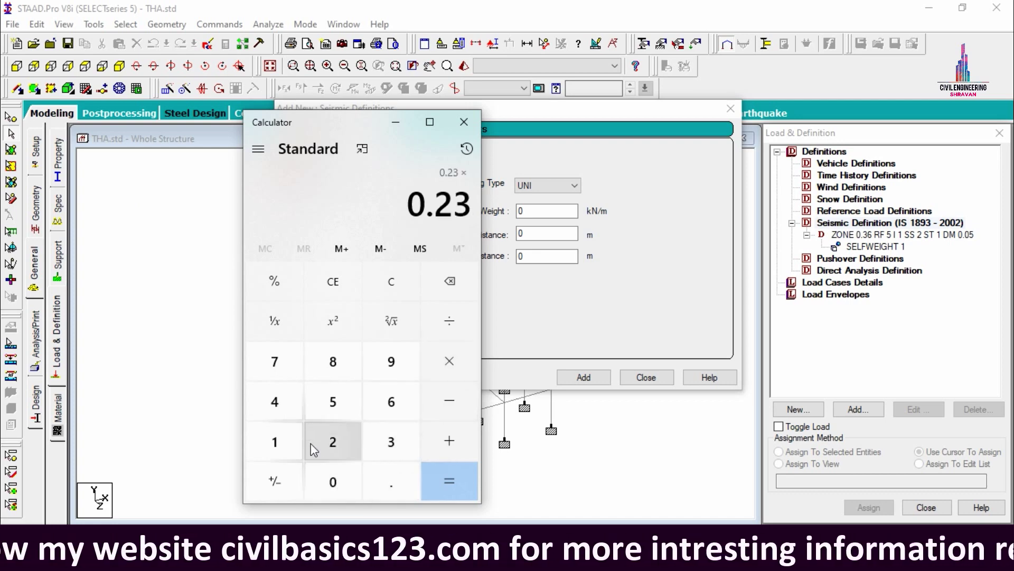
left_click(333, 443)
left_click(333, 486)
left_click(449, 360)
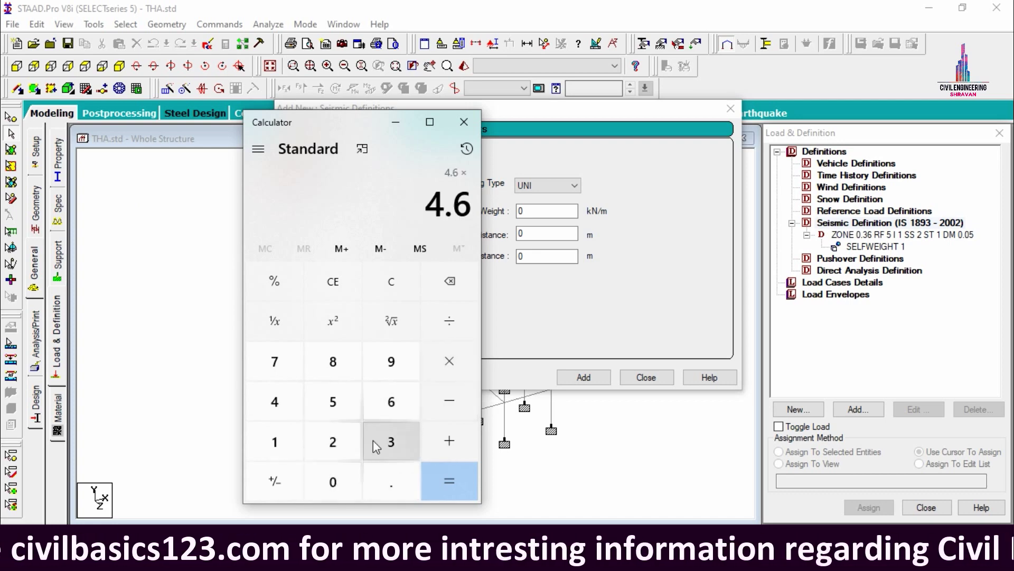
left_click(391, 442)
left_click(430, 474)
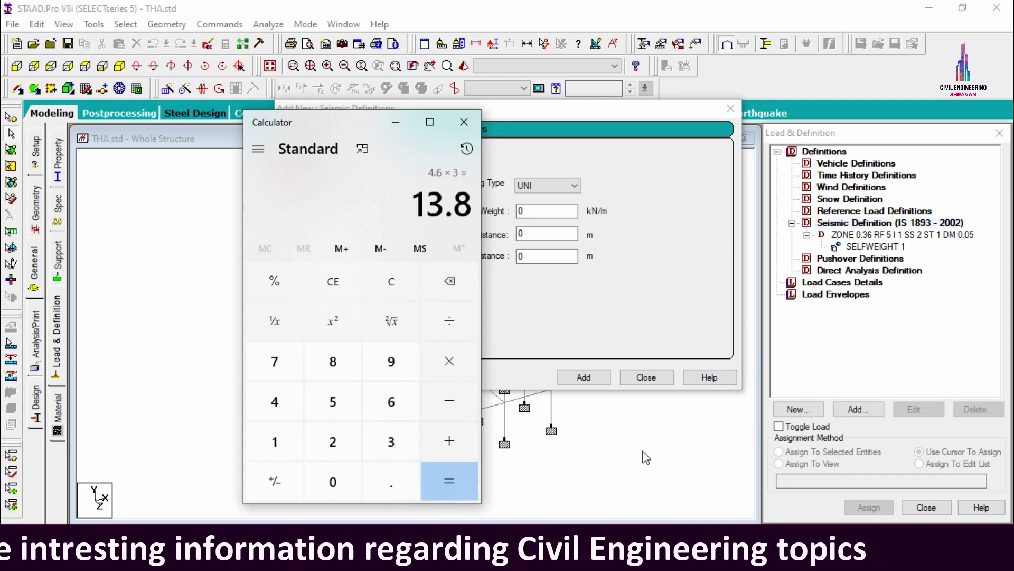
Calculate 0.125 × 20 × 3 for the member weight.
left_click(332, 483)
left_click(395, 483)
left_click(295, 452)
left_click(328, 447)
left_click(325, 397)
left_click(435, 364)
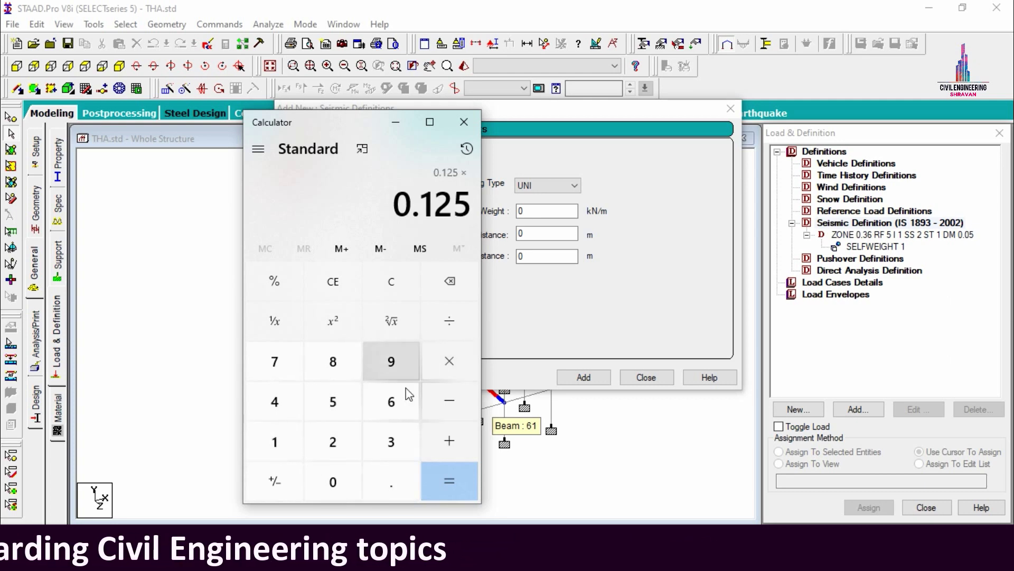
left_click(340, 445)
left_click(333, 482)
left_click(460, 361)
left_click(401, 434)
left_click(461, 481)
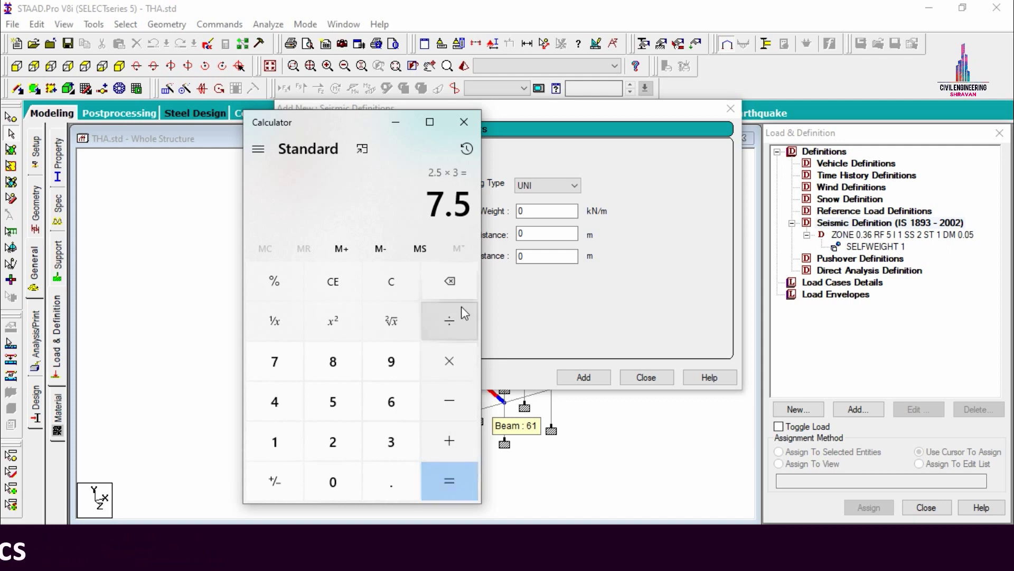
Calculate 0.125 × 20 × 1.2 for the member weight.
left_click(317, 482)
left_click(369, 483)
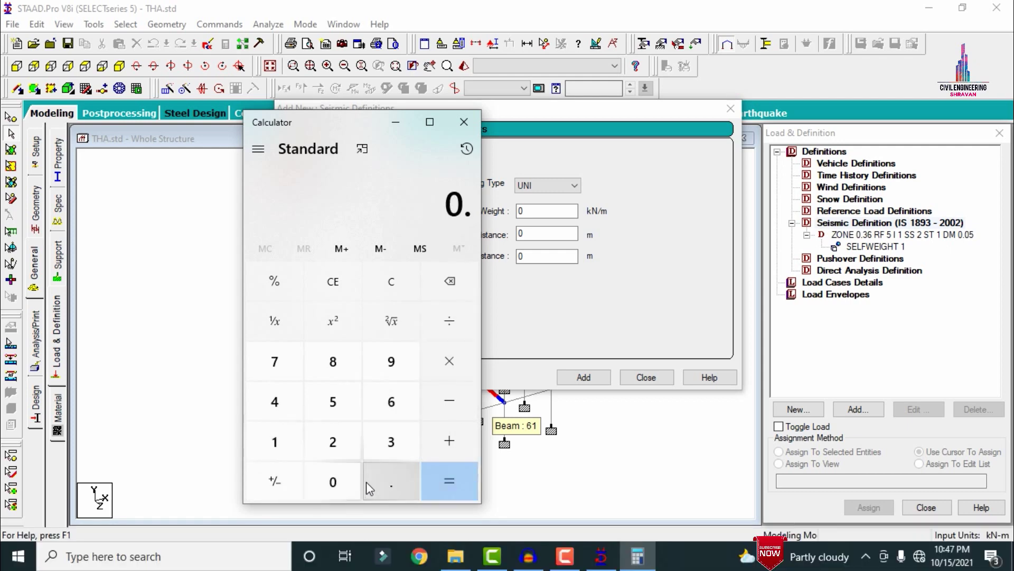
left_click(292, 448)
left_click(325, 441)
left_click(331, 400)
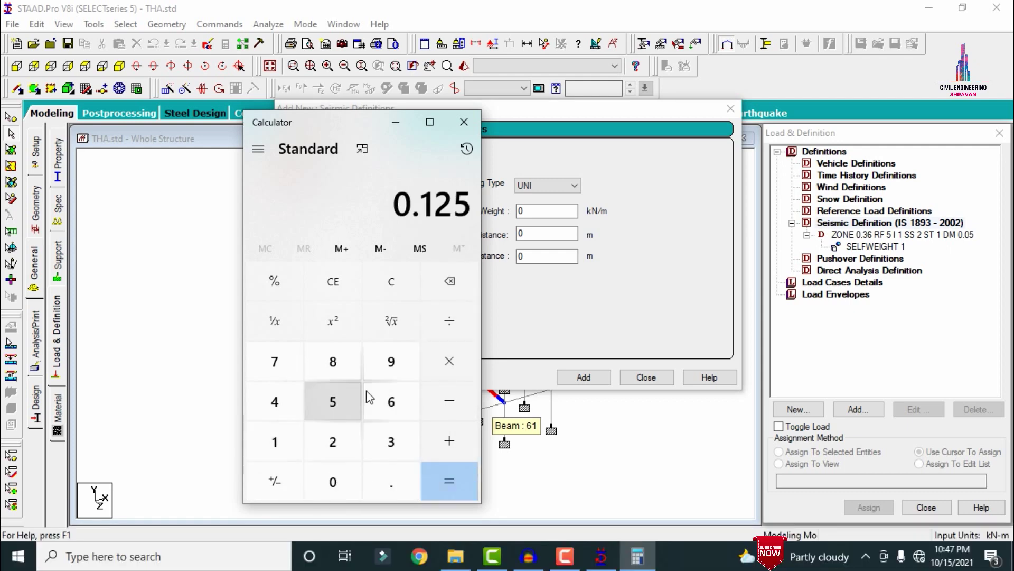
left_click(447, 360)
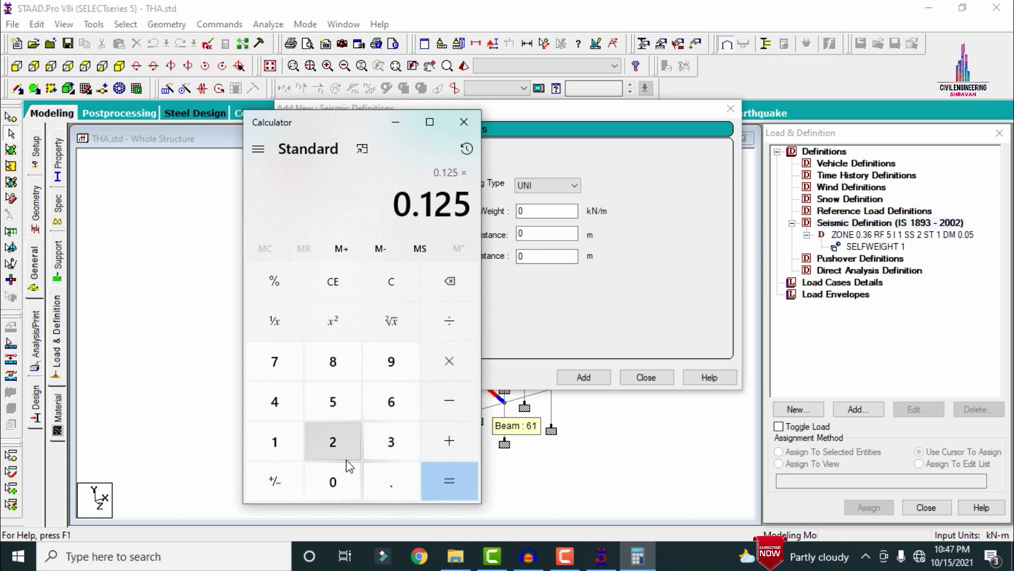
left_click(326, 443)
left_click(332, 480)
left_click(449, 361)
left_click(303, 442)
left_click(389, 488)
left_click(333, 442)
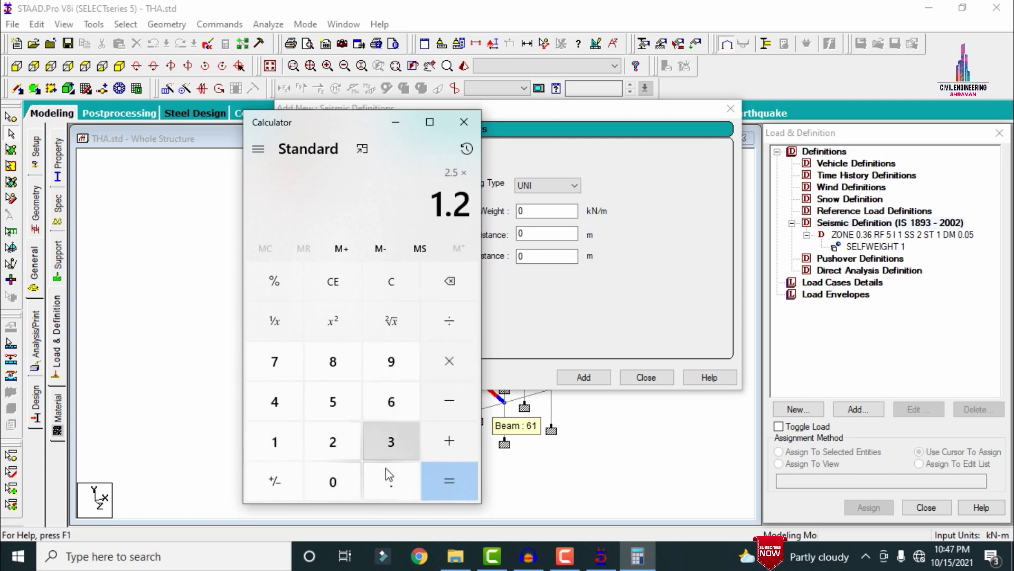
left_click(448, 487)
Add 7.5 and 13.8 to the last product to get the total member weight.
left_click(449, 441)
left_click(278, 364)
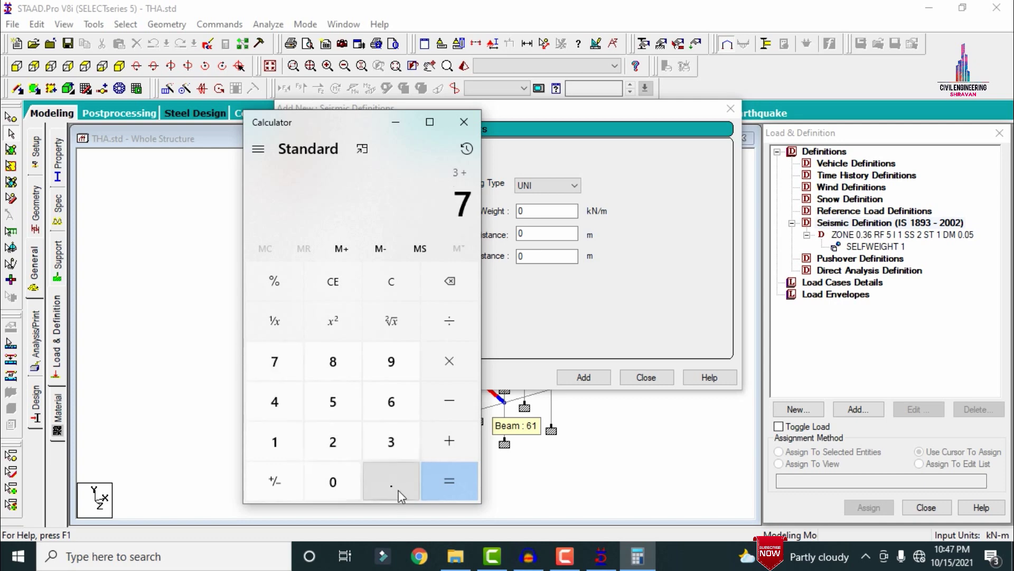
left_click(394, 489)
left_click(330, 419)
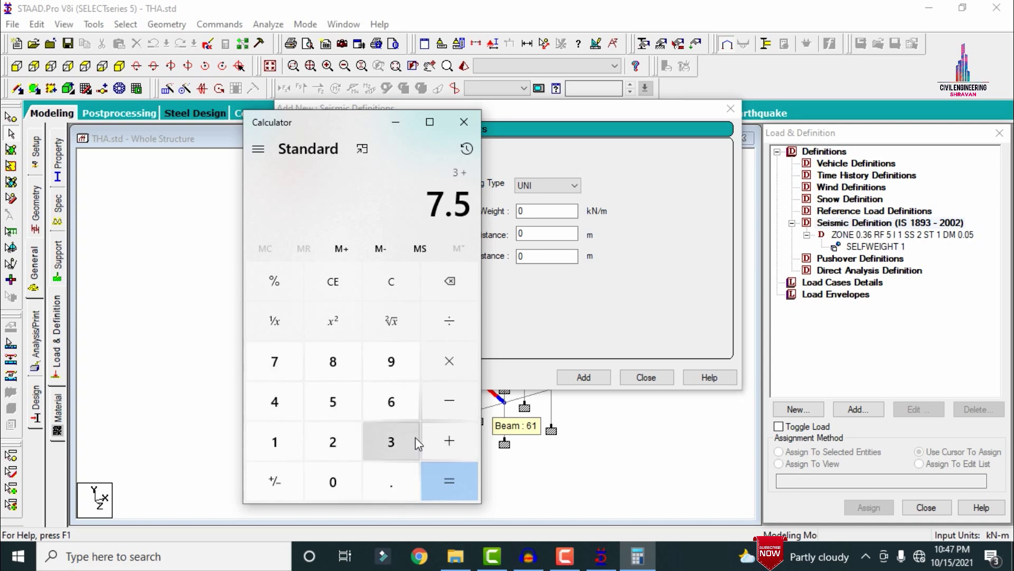
left_click(449, 453)
left_click(286, 456)
left_click(388, 446)
left_click(391, 482)
left_click(333, 362)
left_click(456, 477)
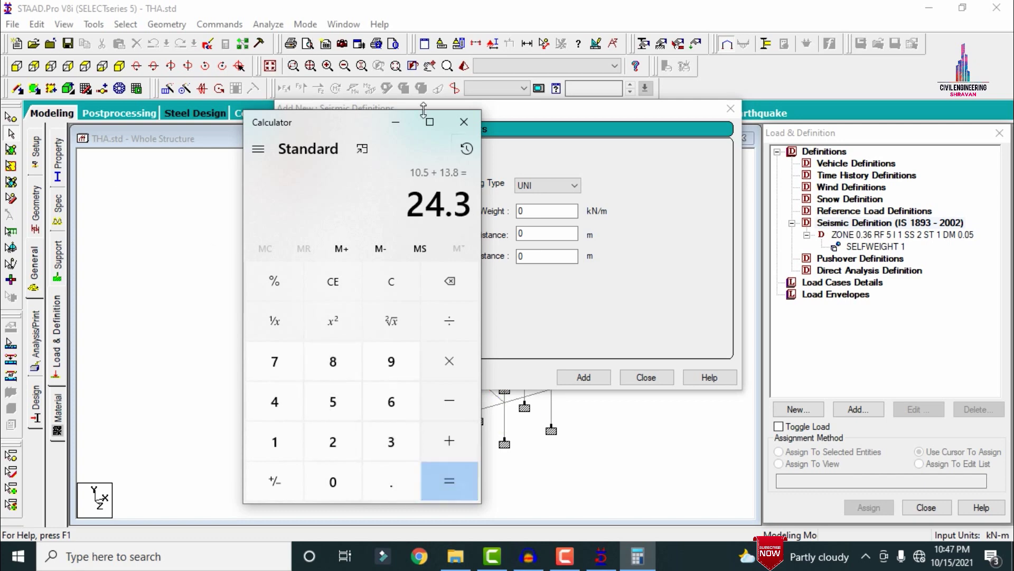
Close Calculator and add a uniform member weight of 24.3 kN/m to the seismic definition in STAAD.Pro.
left_click(464, 127)
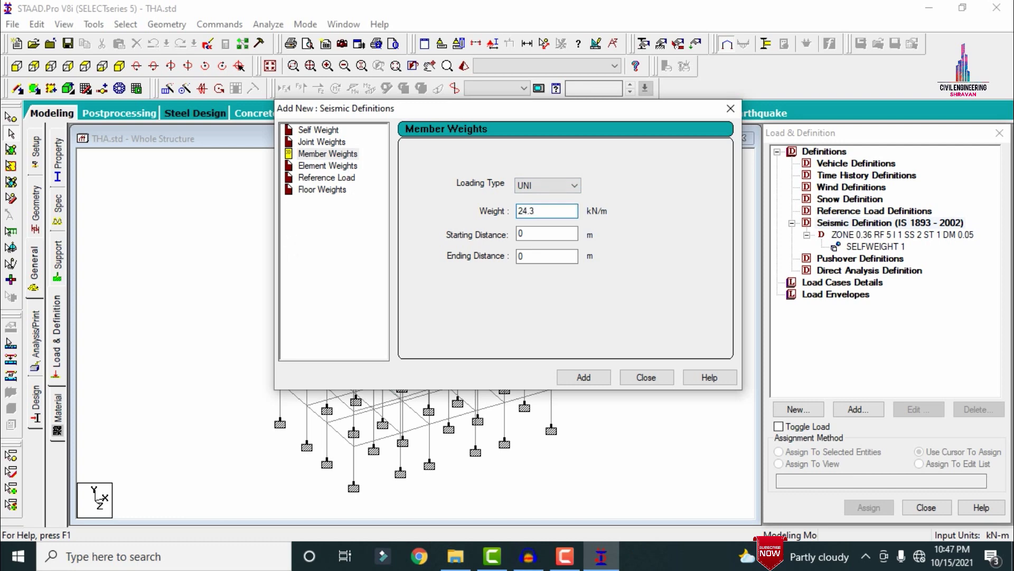
left_click(583, 377)
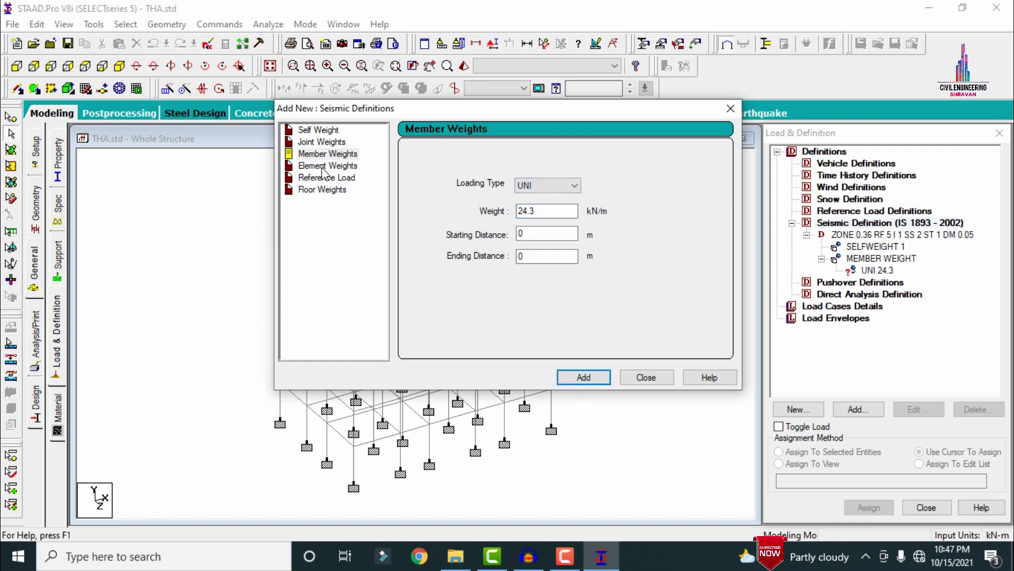
Add a floor weight of -2 kN/m2 over the Y range 6 to 15 m to the seismic definition.
left_click(326, 190)
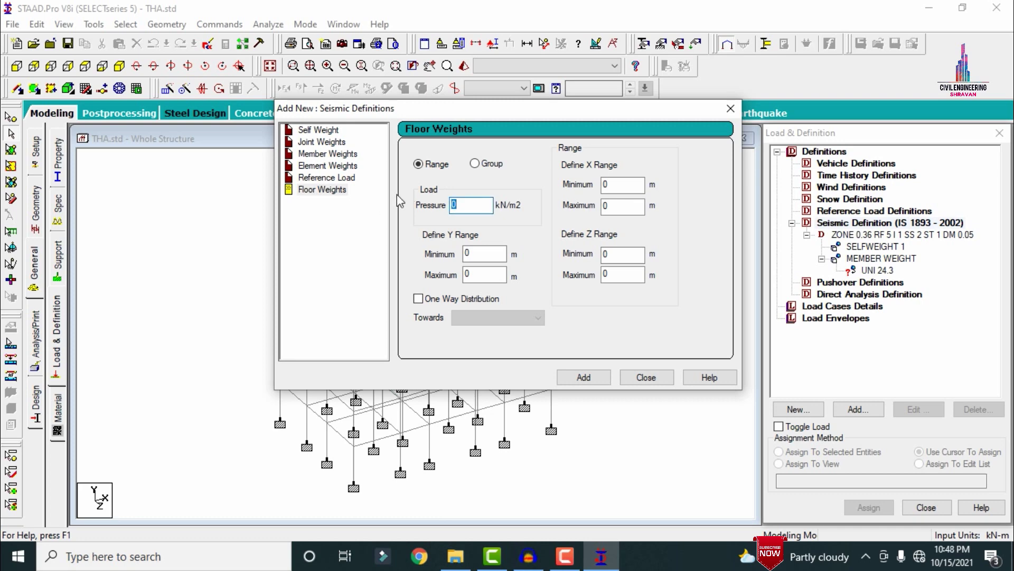
key("Tab")
key("Tab")
key("Tab")
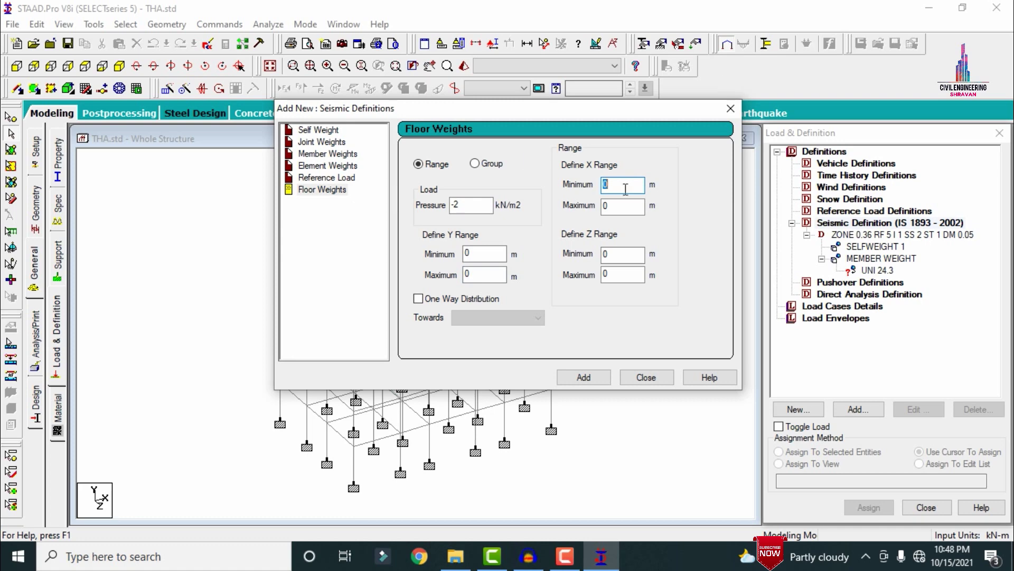
key("shift+Tab")
key("shift+Tab")
left_click(585, 377)
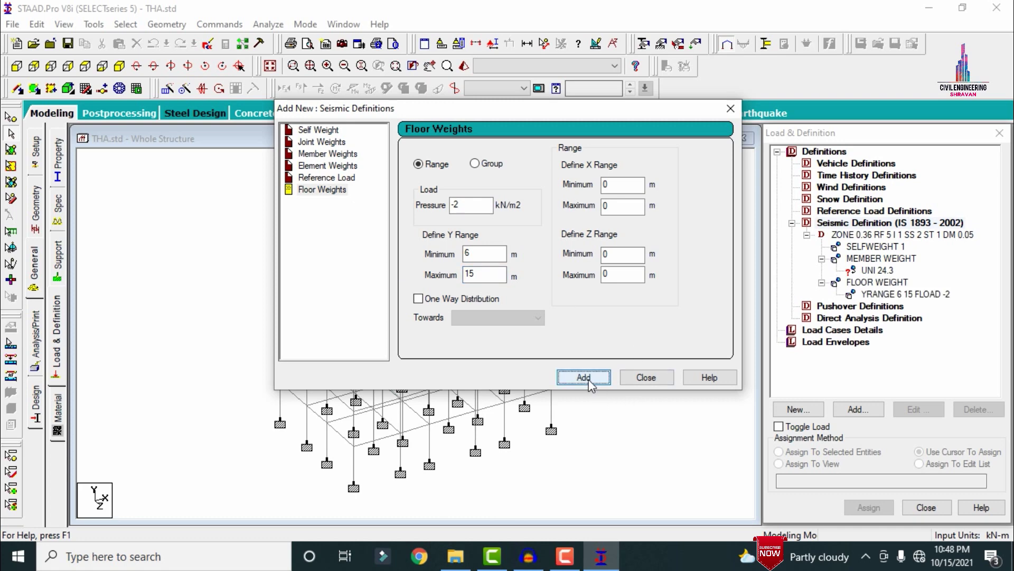
left_click(645, 379)
Assign the UNI 24.3 member weight to the whole view and confirm the assignment.
left_click(877, 270)
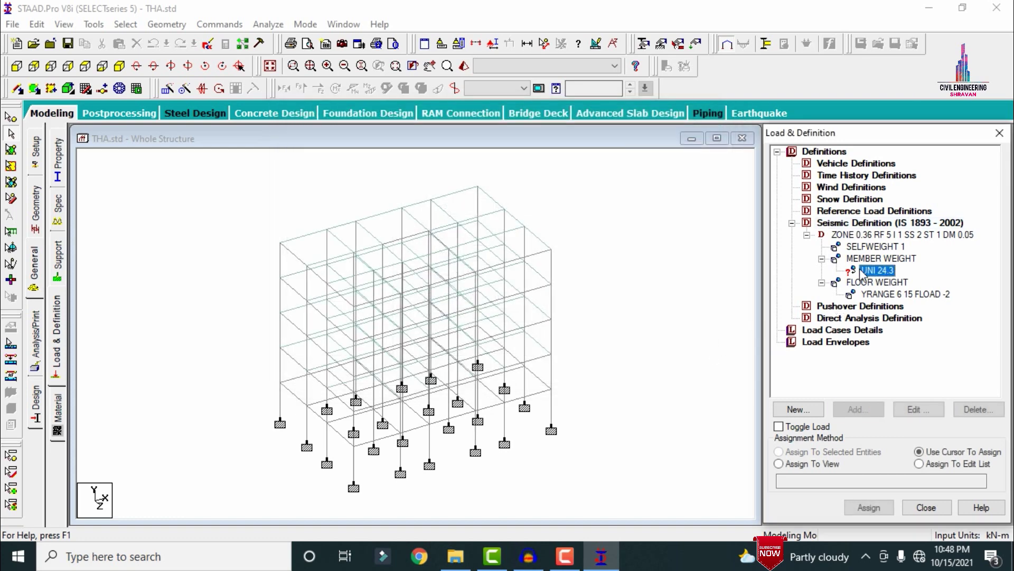
left_click(791, 464)
left_click(868, 507)
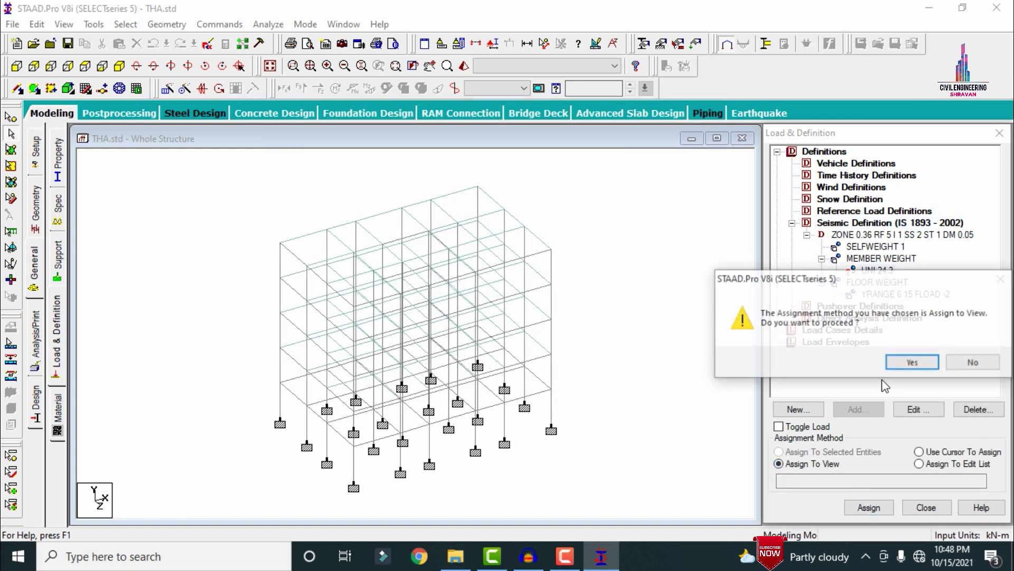
left_click(908, 360)
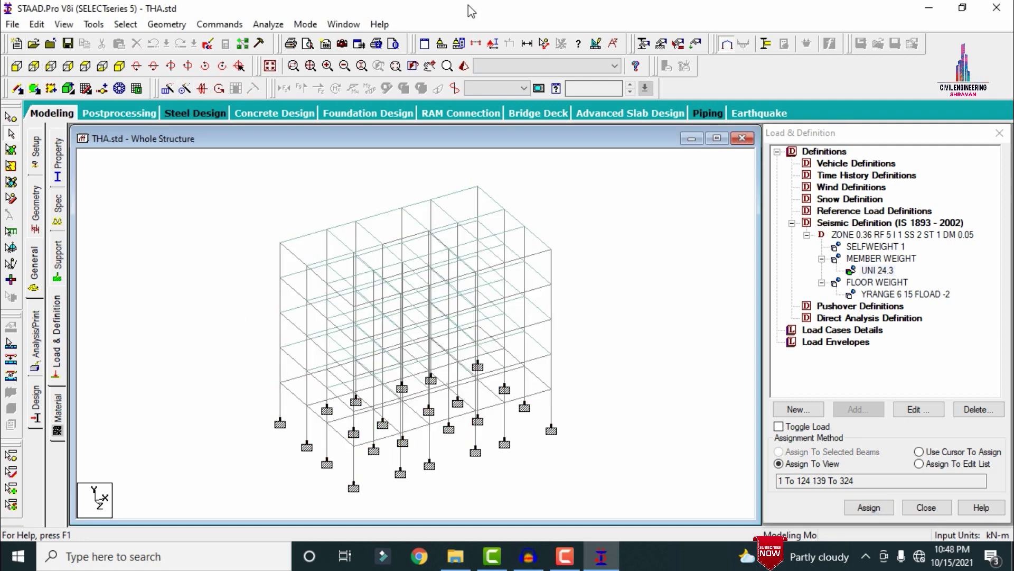
Start a new time history definition and set its integration time step to 0.001 sec.
left_click(792, 224)
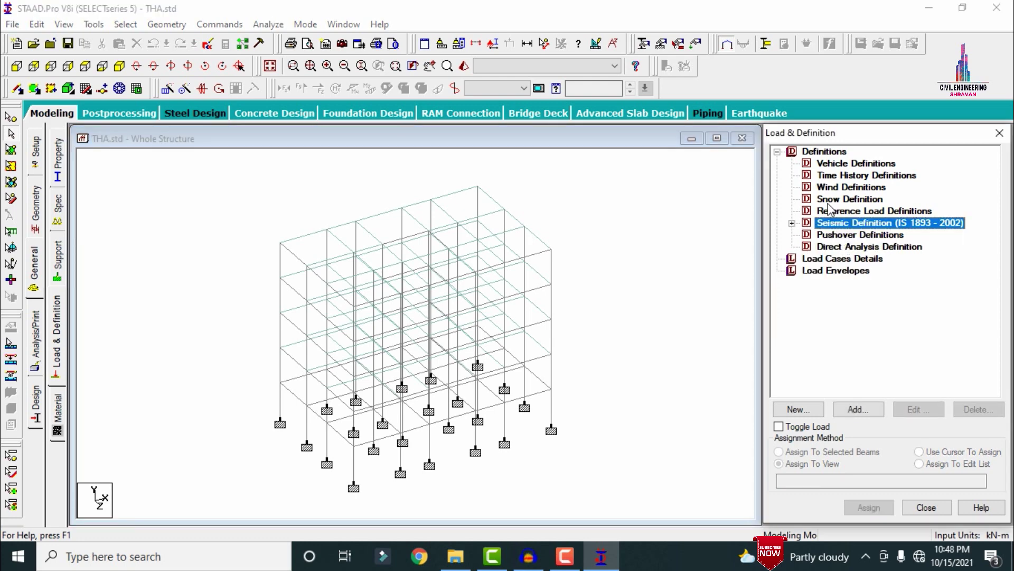
left_click(855, 175)
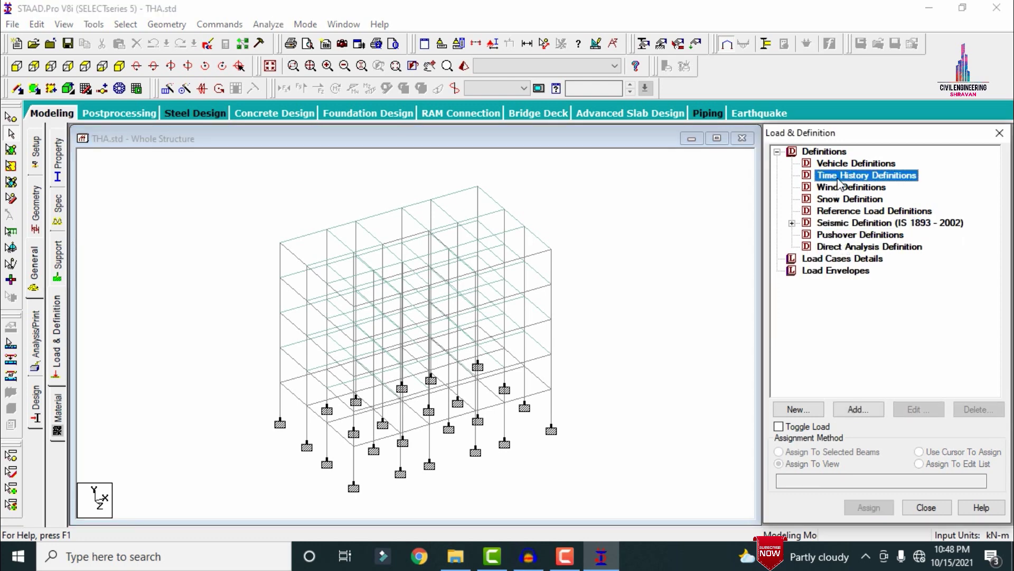
left_click(859, 412)
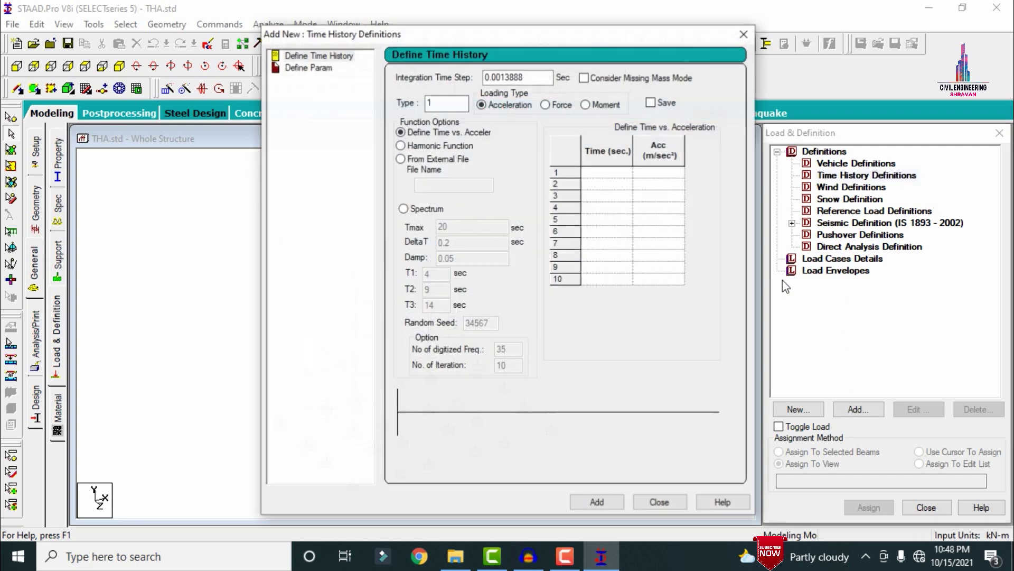
left_click(299, 69)
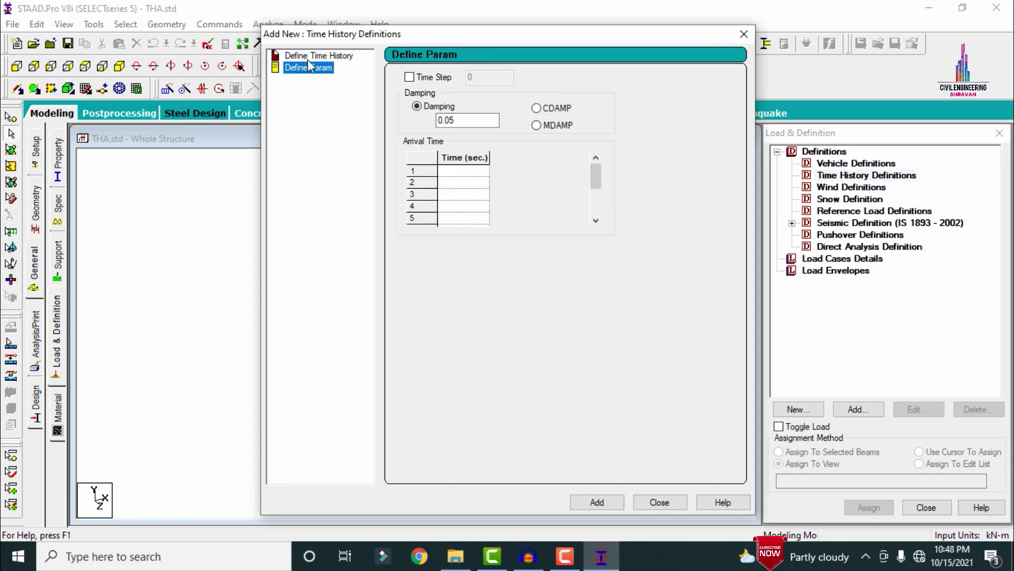
left_click(308, 57)
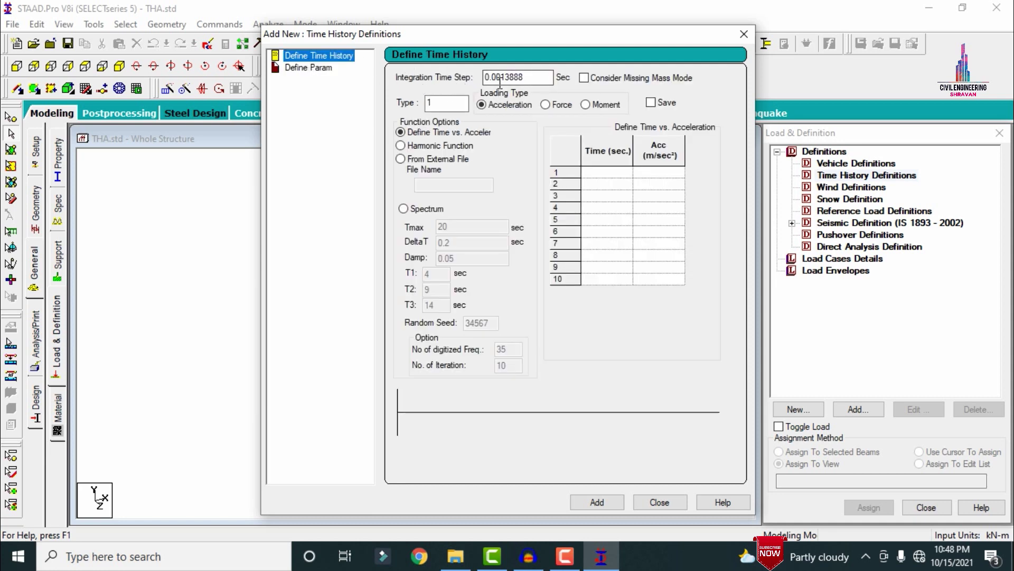
left_click_drag(538, 78, 511, 78)
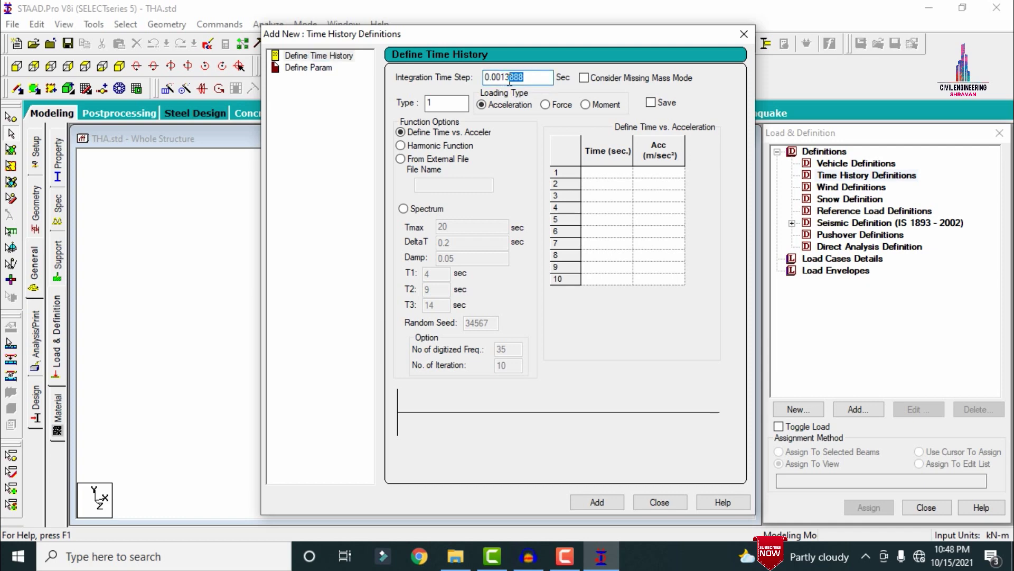
key("BackSpace")
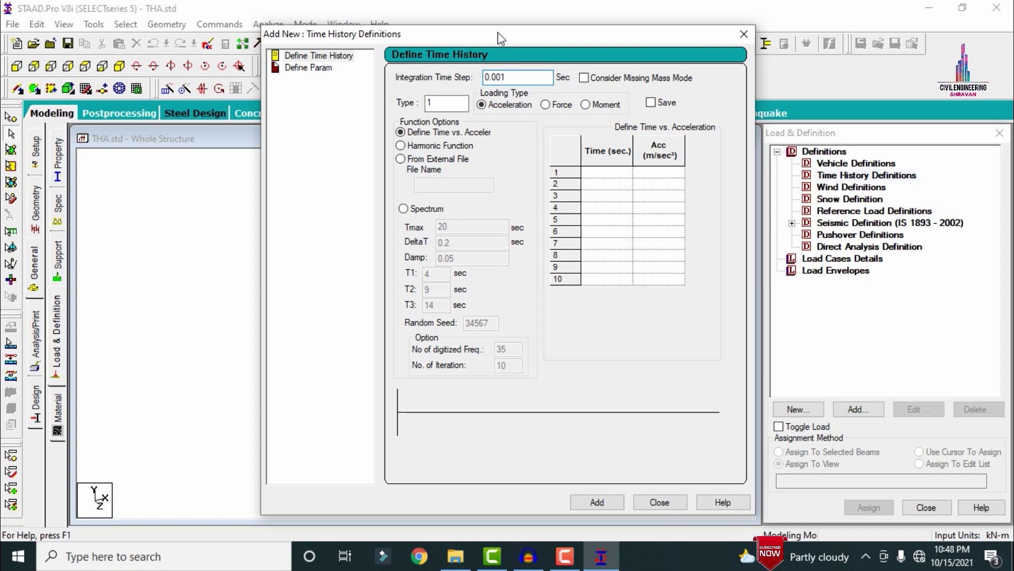
Keep Type 1 with Acceleration loading, enable Save, and choose an external file as the function source.
left_click(446, 102)
left_click(401, 159)
left_click(429, 184)
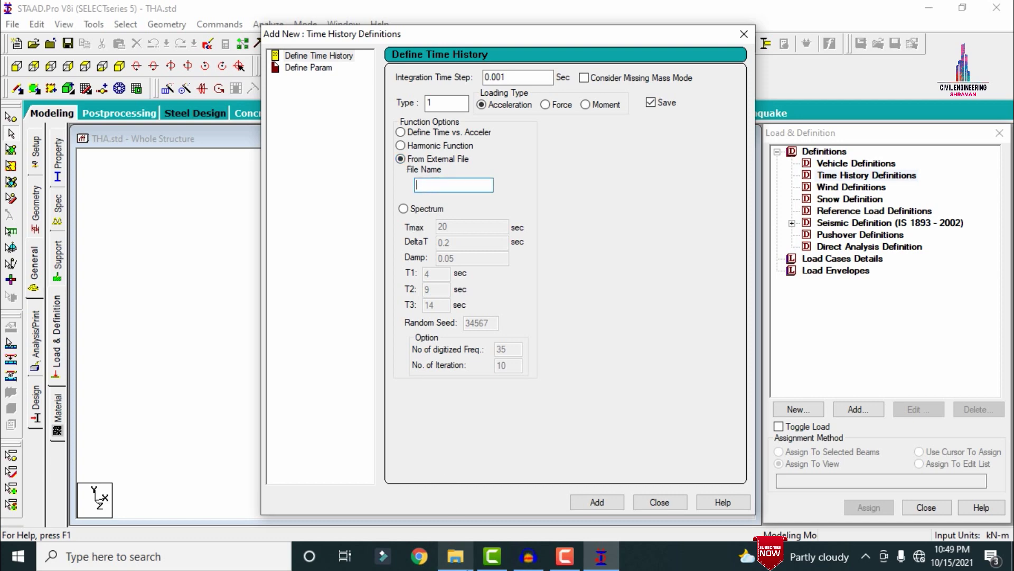
Switch to File Explorer and check the exact name of the earthquake data text file in the Time folder.
left_click(455, 556)
left_click(213, 104)
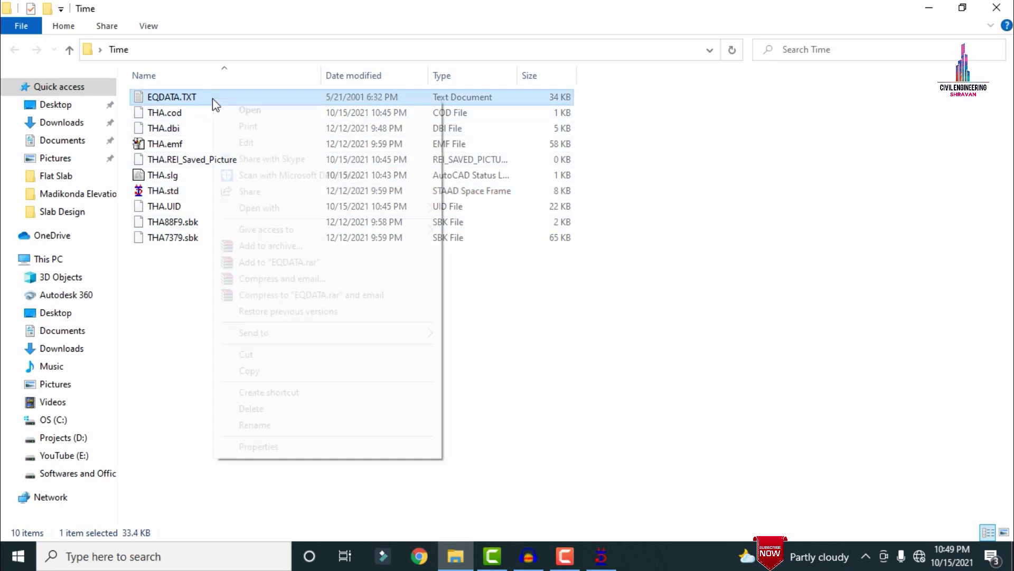
right_click(212, 97)
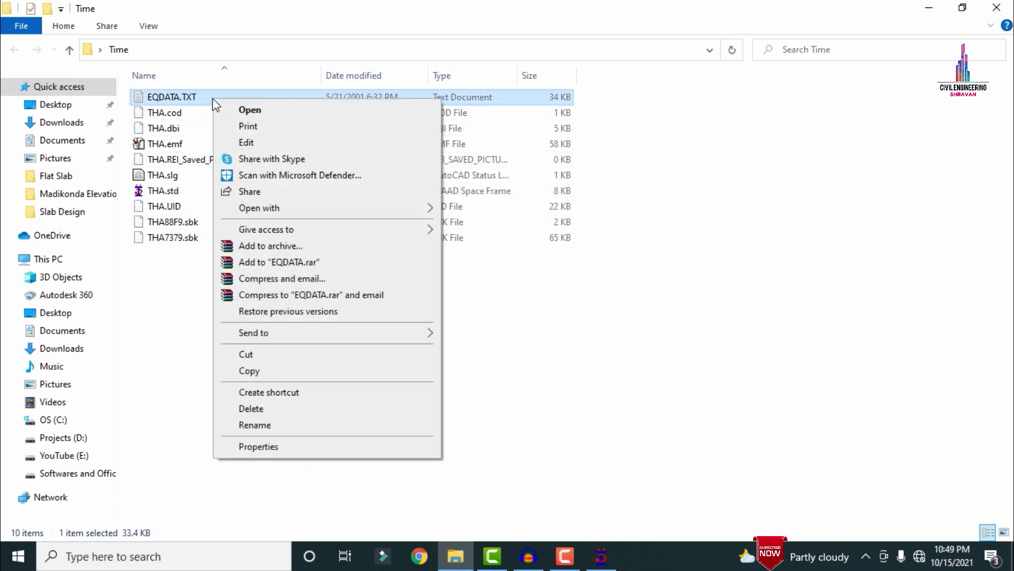
left_click(309, 426)
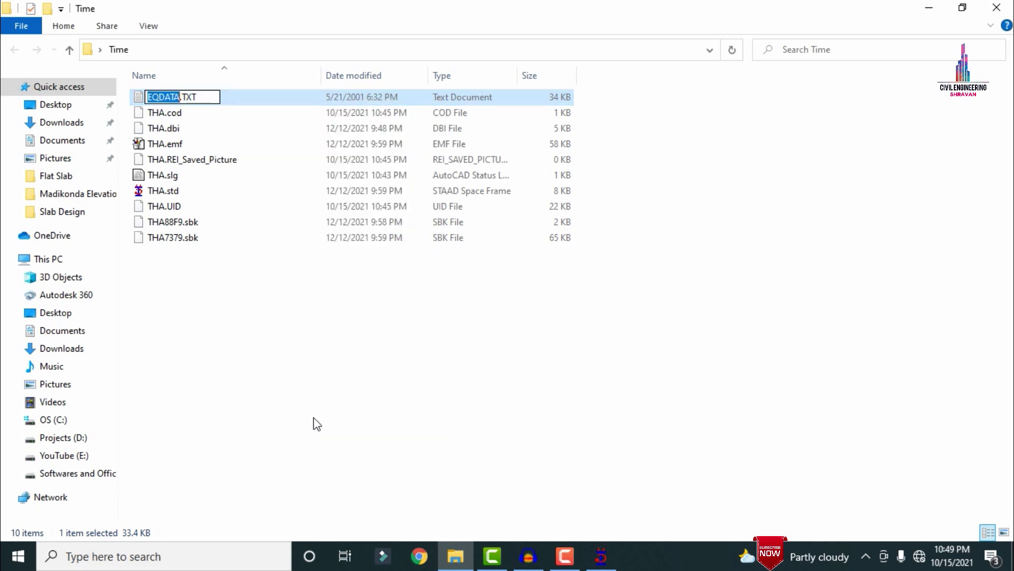
left_click(321, 429)
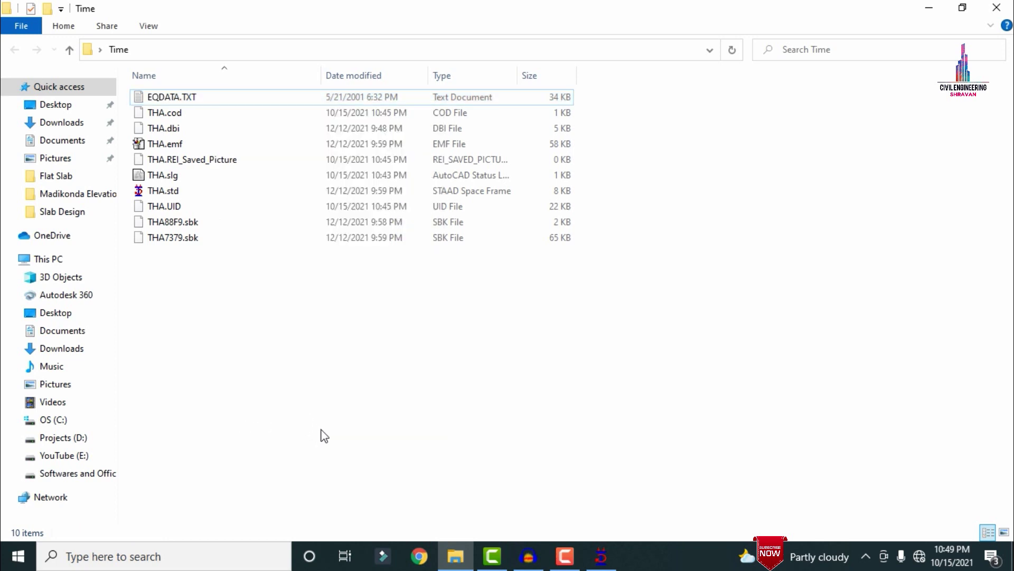
Return to STAAD.Pro, enter EQDATA.TXT as the external file name, and add the time history definition.
left_click(600, 564)
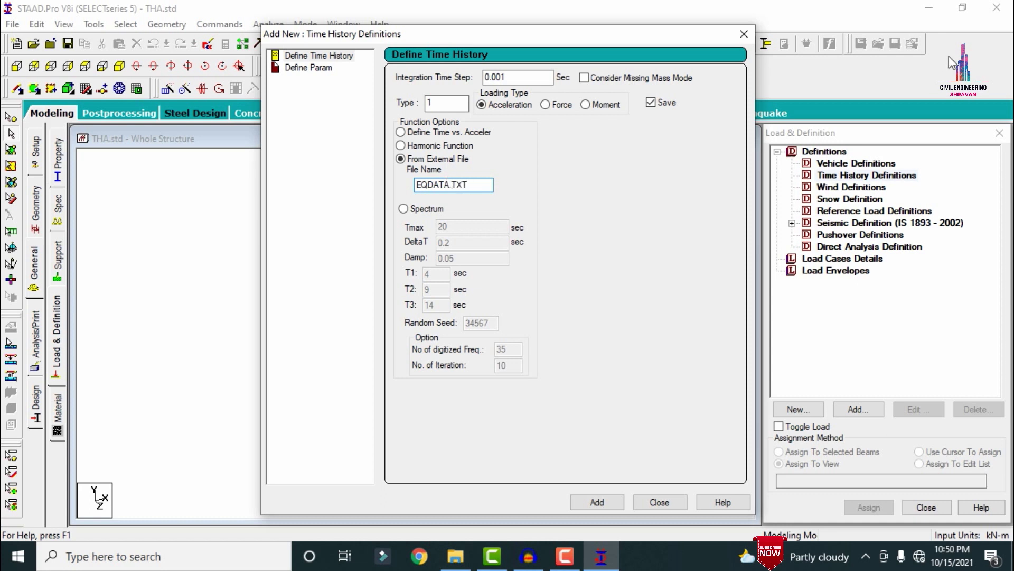
left_click(596, 503)
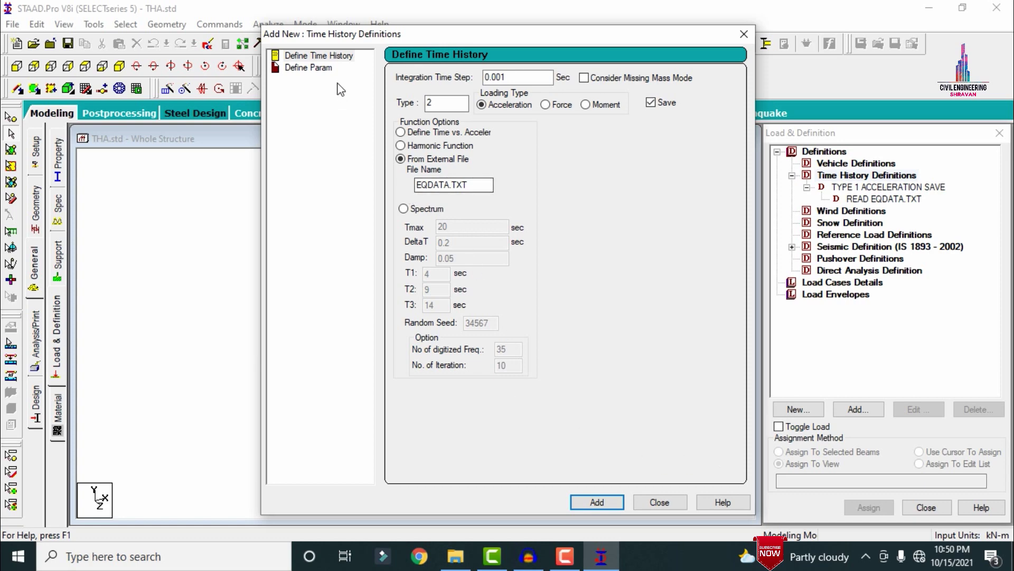
Open the time history parameters with the Damping option selected, and accept the automatic save of the file.
left_click(302, 70)
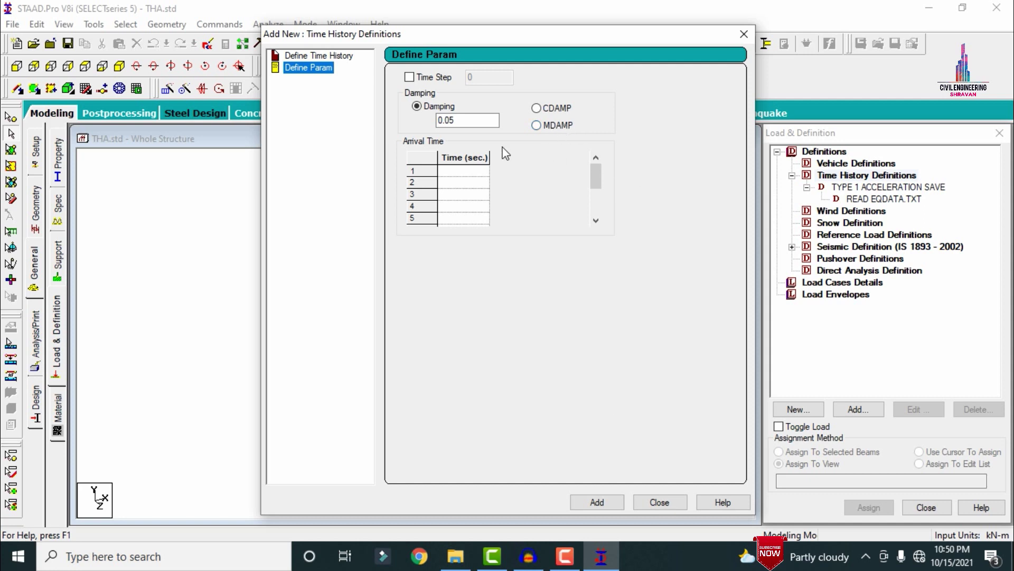
left_click(429, 109)
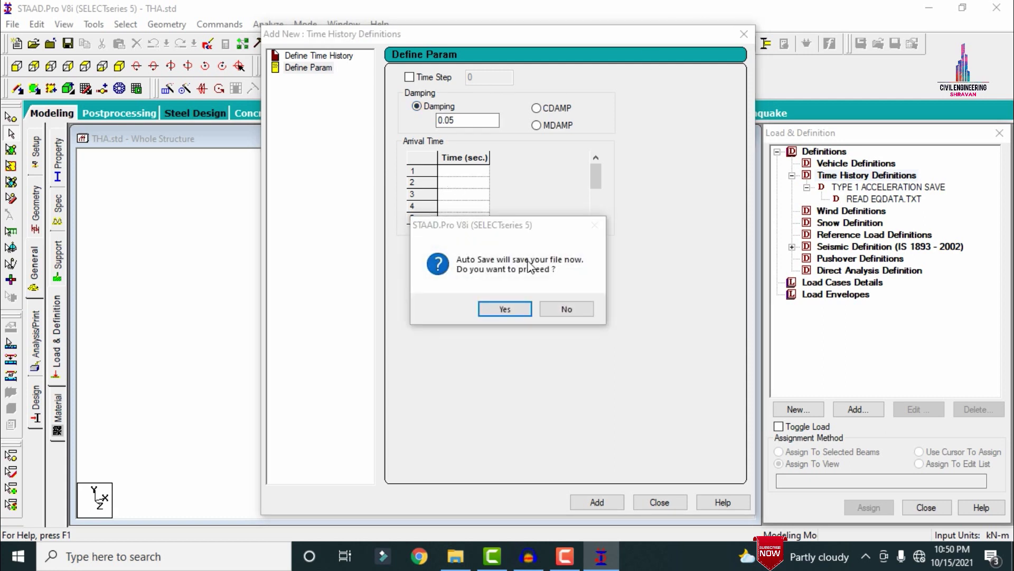
left_click(504, 309)
left_click(416, 296)
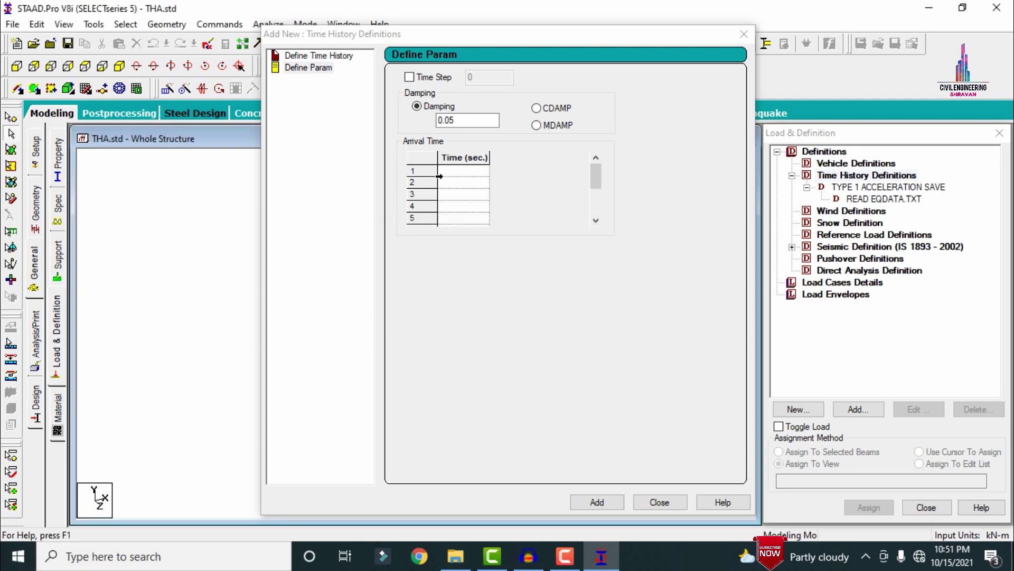
Enter arrival times 1 to 10 sec in one-second steps and add them with damping 0.05 to the time history definition.
left_click(450, 172)
left_click_drag(589, 184, 599, 166)
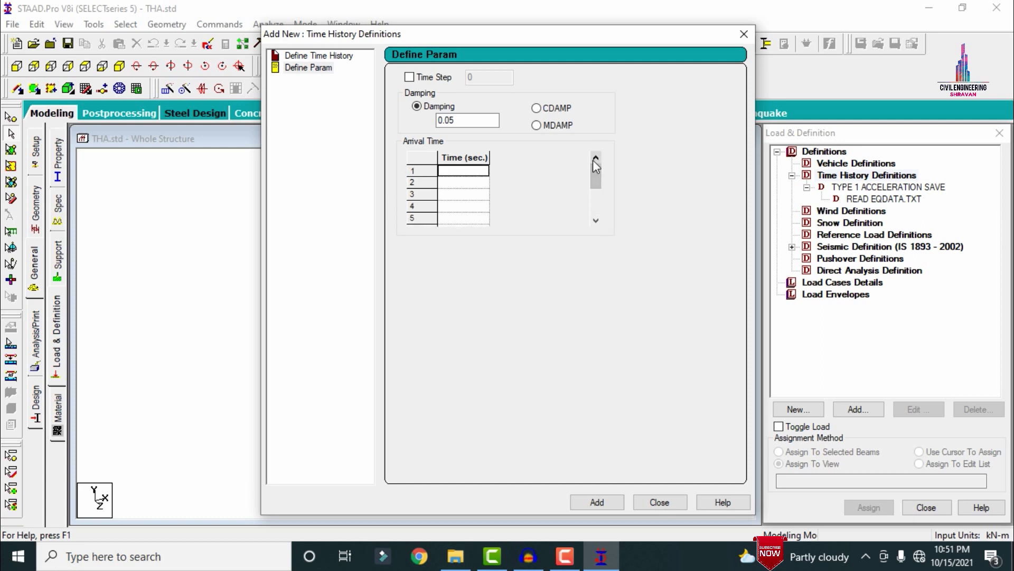
type("1")
key("Return")
type("2")
key("Return")
type("3")
key("Return")
type("4")
key("Return")
type("5")
key("Return")
type("6")
key("Return")
type("7")
key("Return")
type("8")
key("Return")
type("9")
key("Return")
type("10")
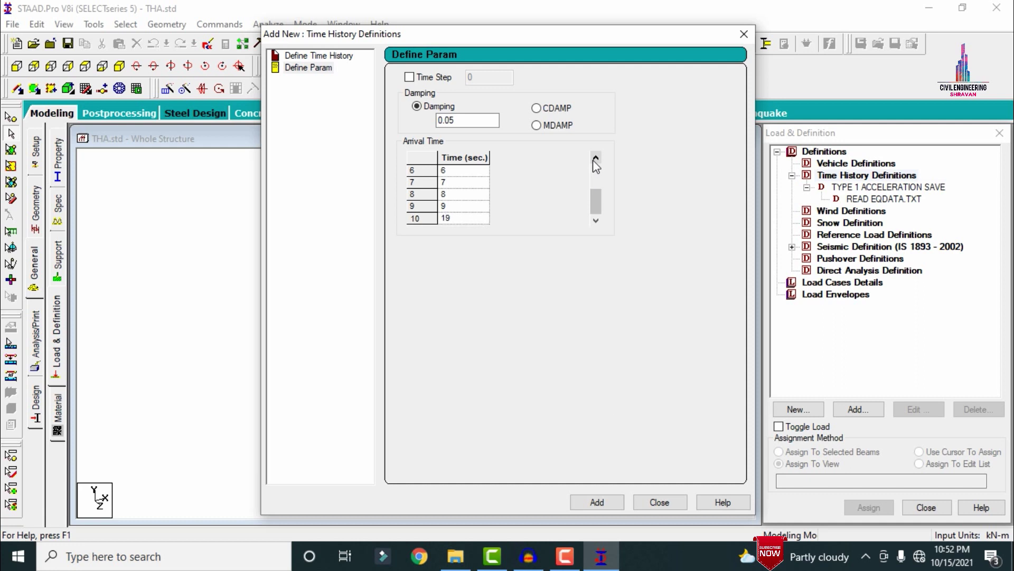
key("BackSpace")
type("0")
left_click(596, 502)
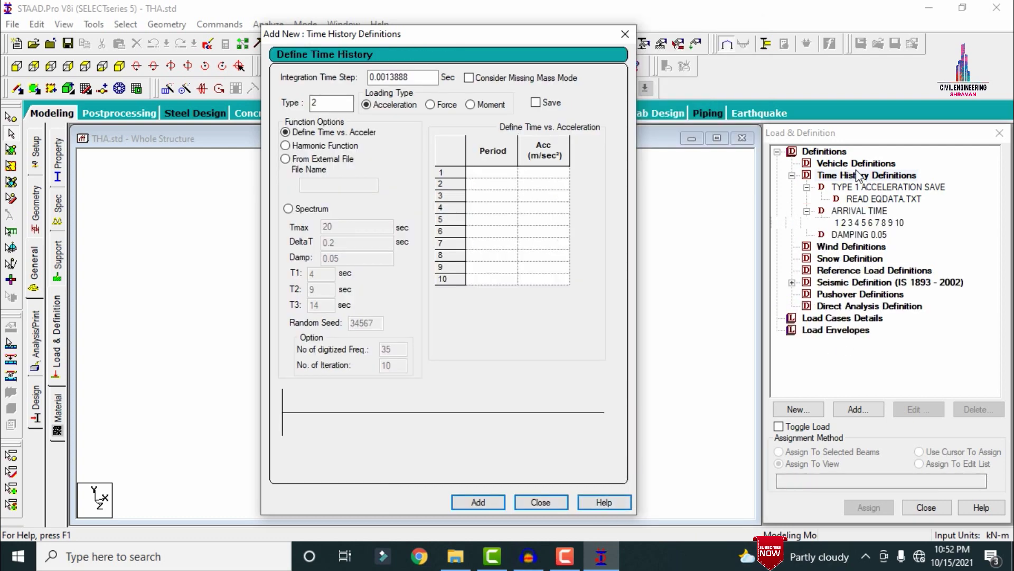
left_click(542, 502)
Add primary load case 1 with loading type Seismic and the title EQX.
left_click(827, 319)
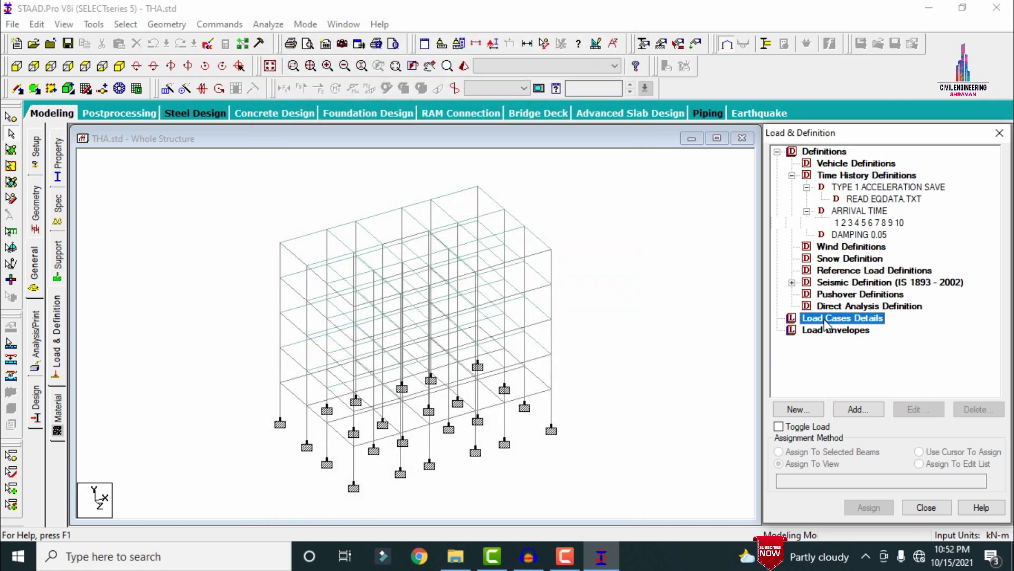
left_click(860, 412)
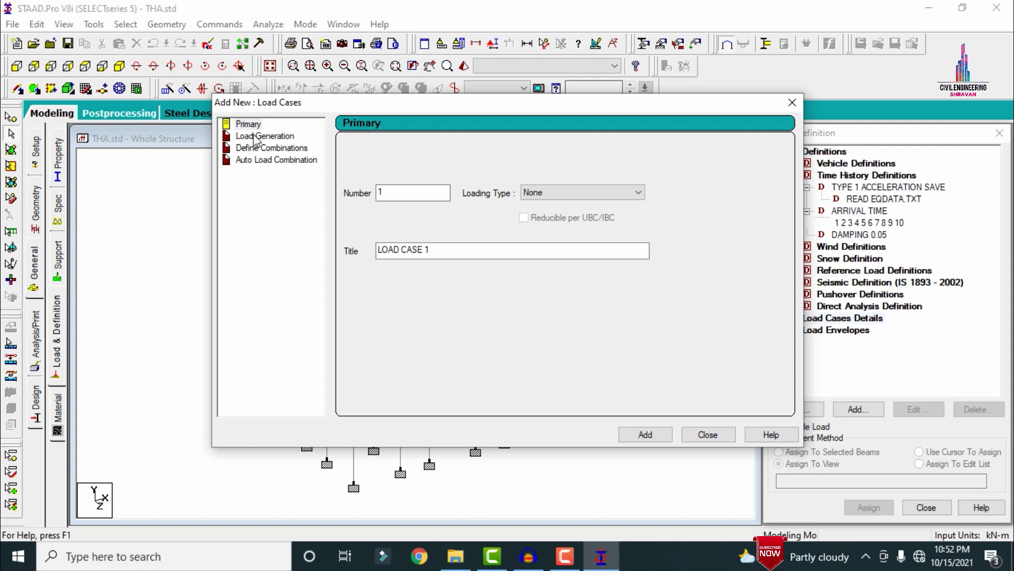
left_click(544, 194)
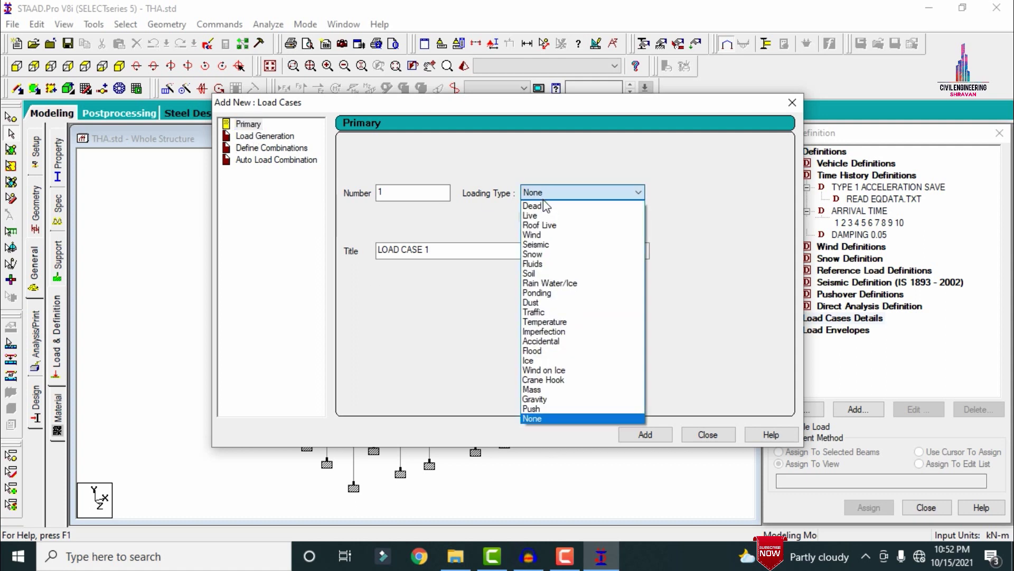
left_click(539, 244)
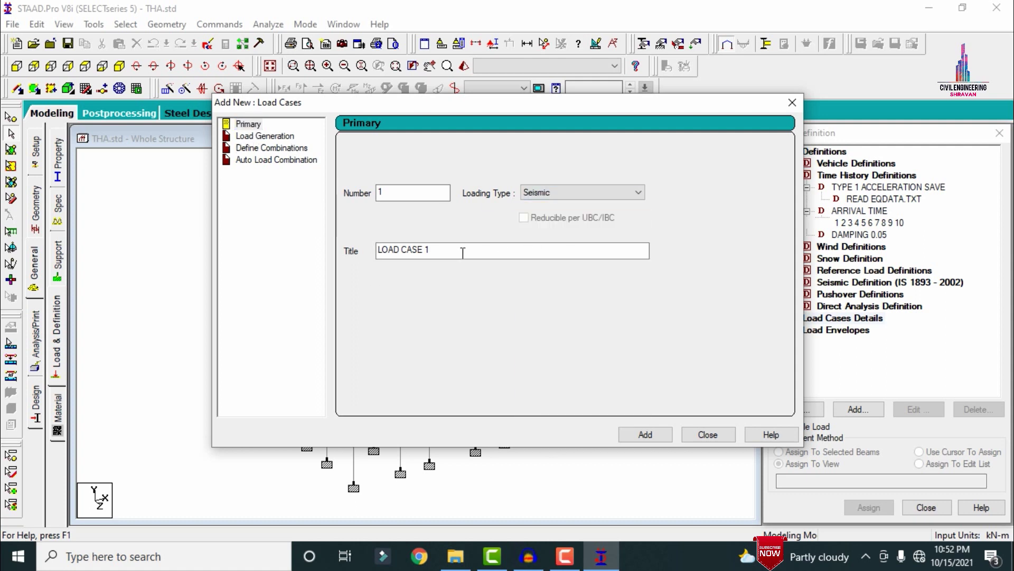
left_click_drag(463, 252, 226, 251)
type("EQX")
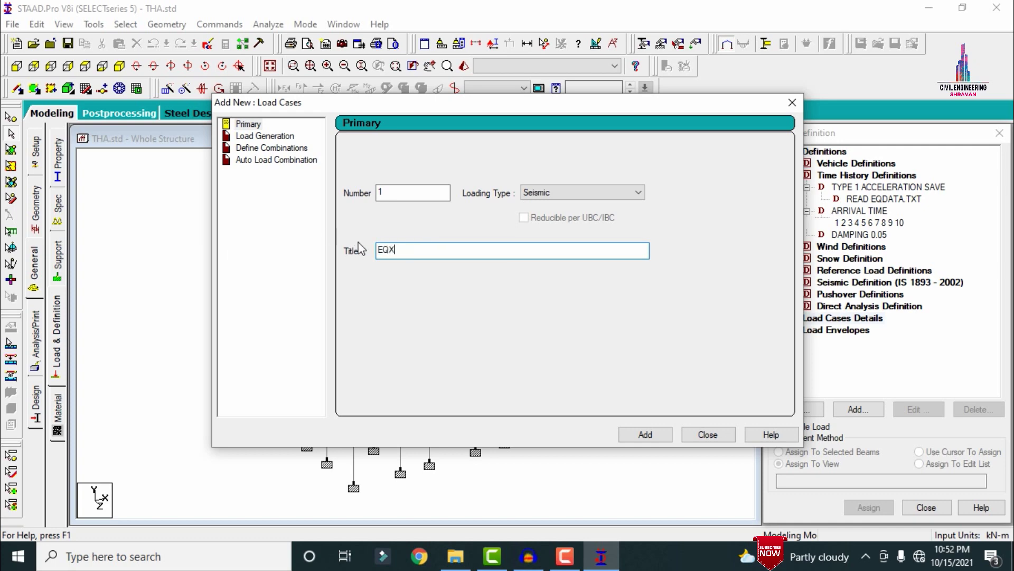
left_click(646, 434)
Add Seismic load case 2 with the title EQZ.
left_click_drag(473, 251, 187, 253)
type("EQZ")
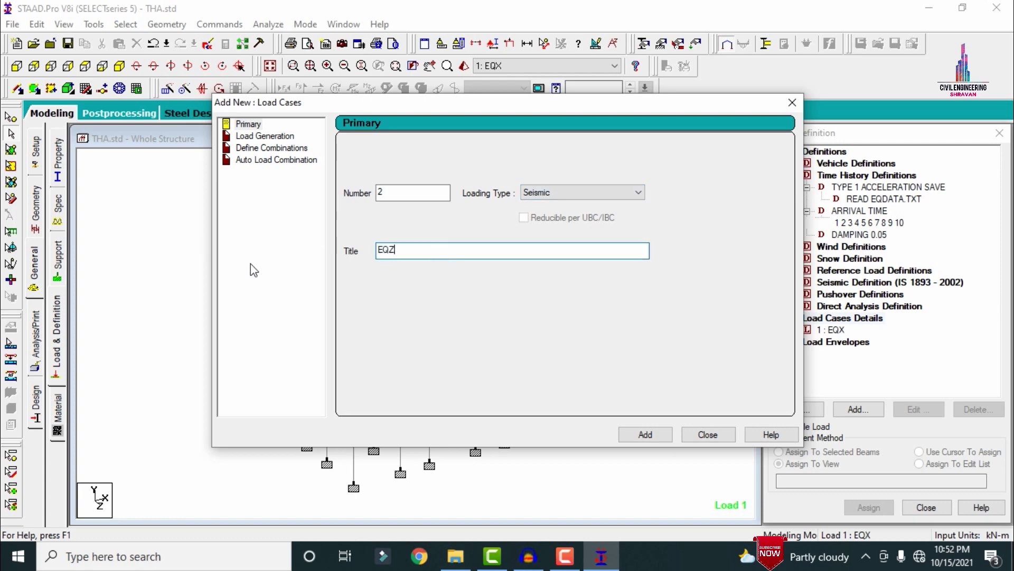
left_click(650, 434)
Add primary load case 3 with loading type Dead and the title DL.
left_click(541, 194)
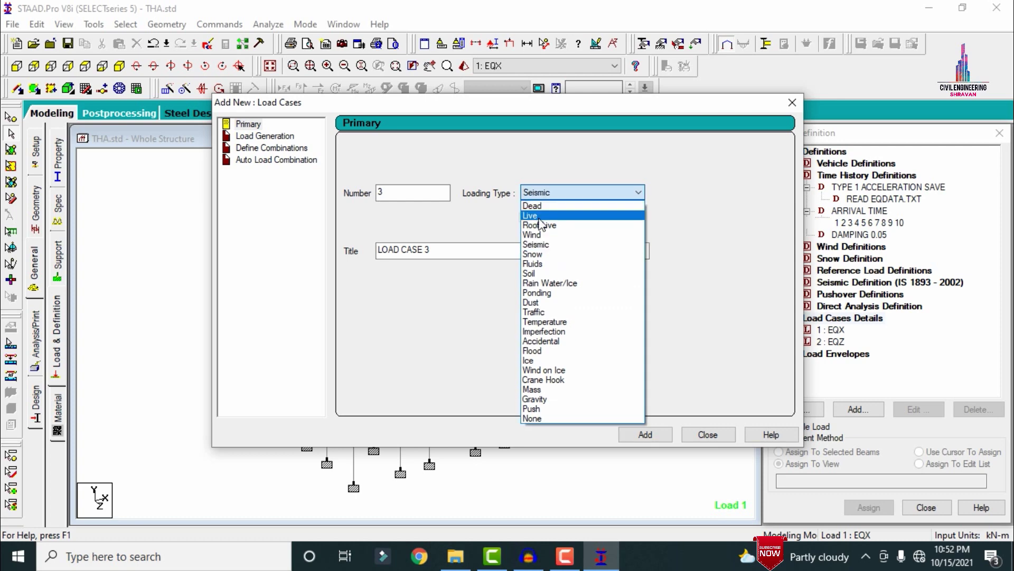
left_click(532, 205)
key("Tab")
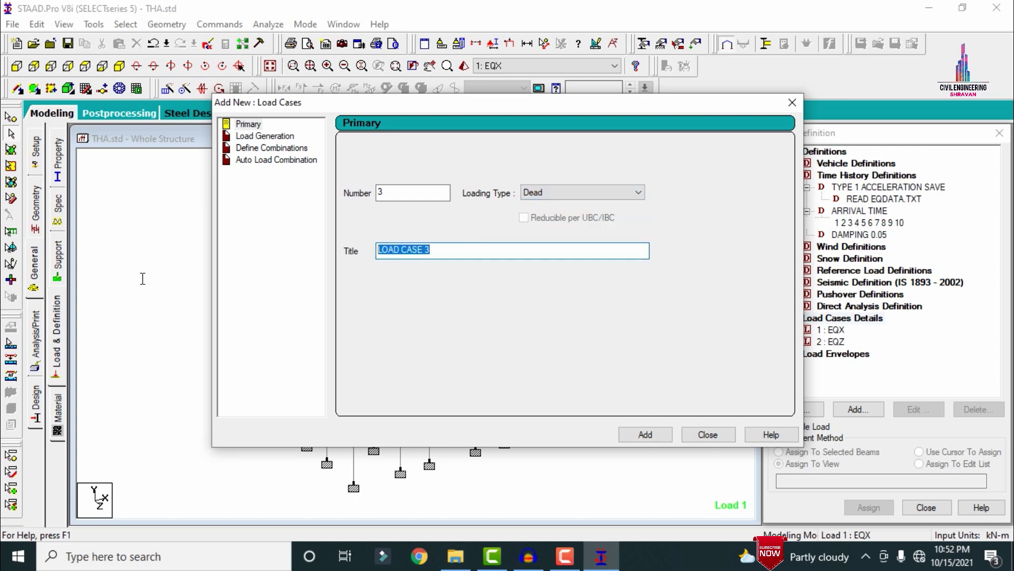
type("DL")
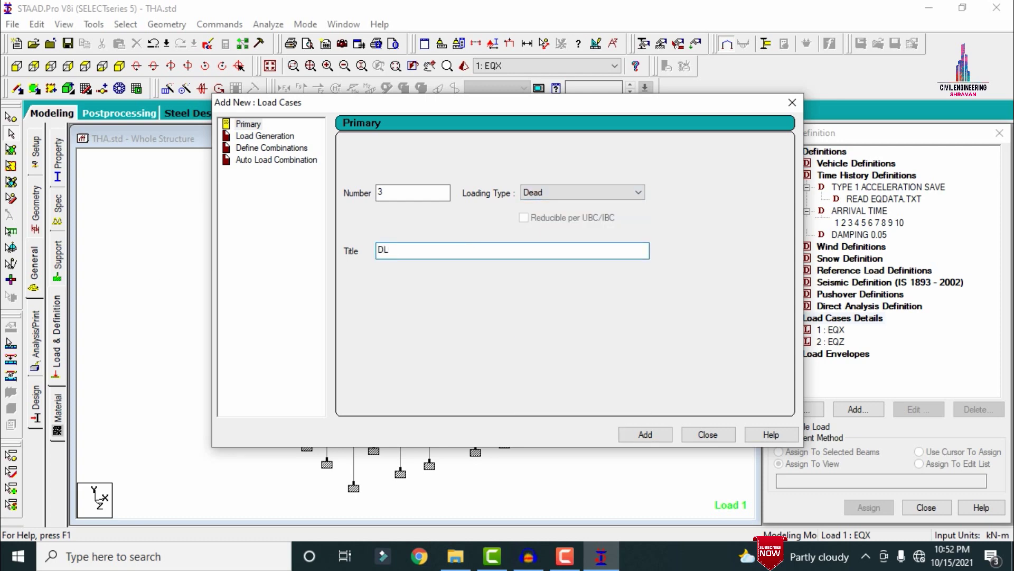
key("Return")
Add primary load case 4 with loading type Live and the title LL.
left_click(534, 193)
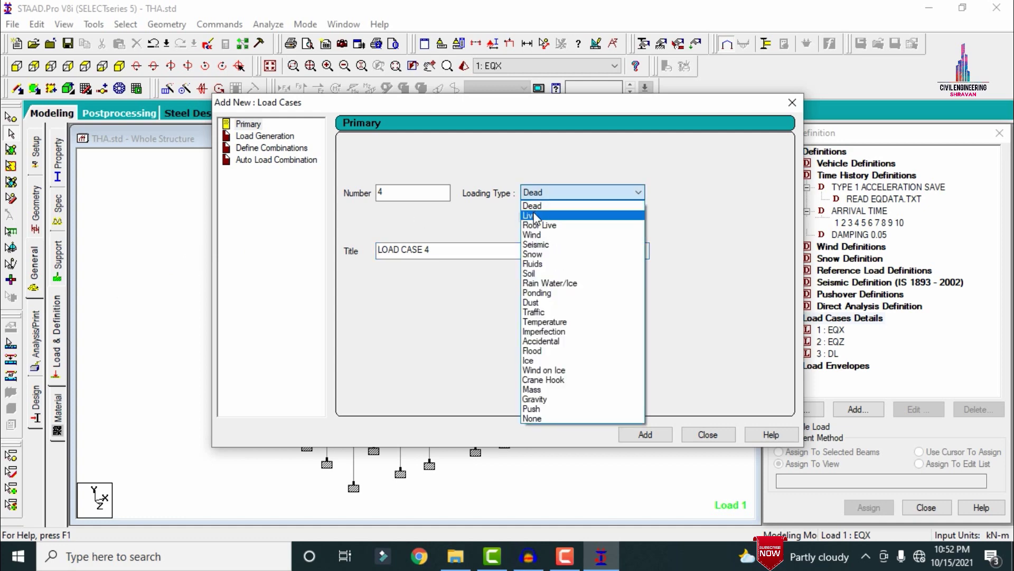
left_click(535, 216)
key("Tab")
type("LL")
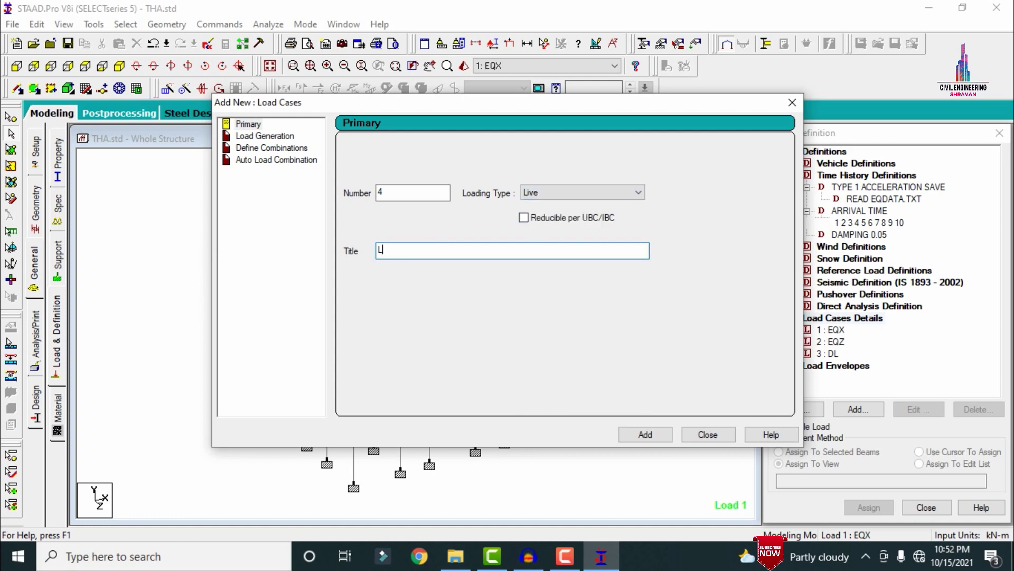
left_click(633, 437)
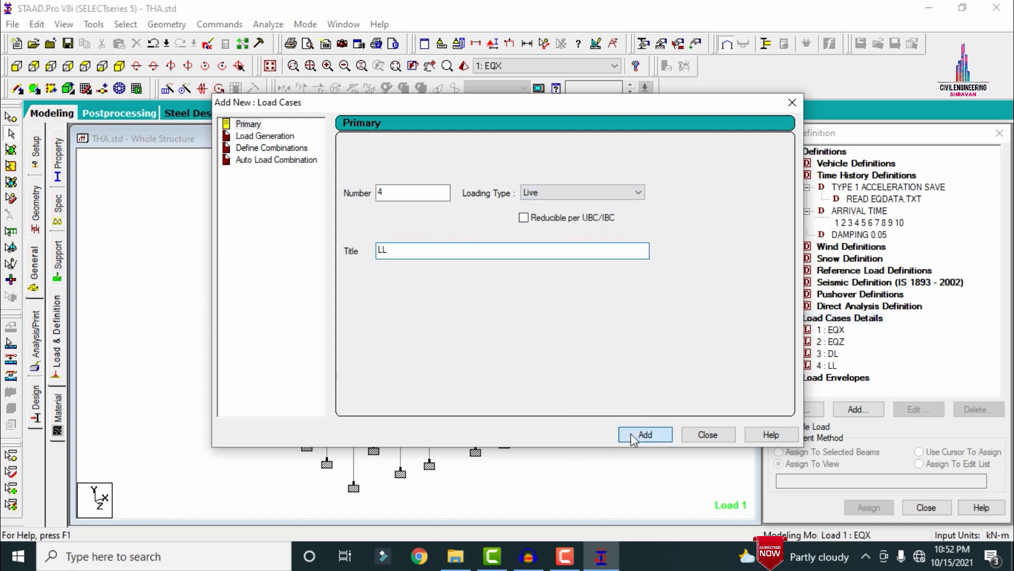
Add primary load case 5 with loading type None and the title THA, and finish creating load cases.
left_click(554, 194)
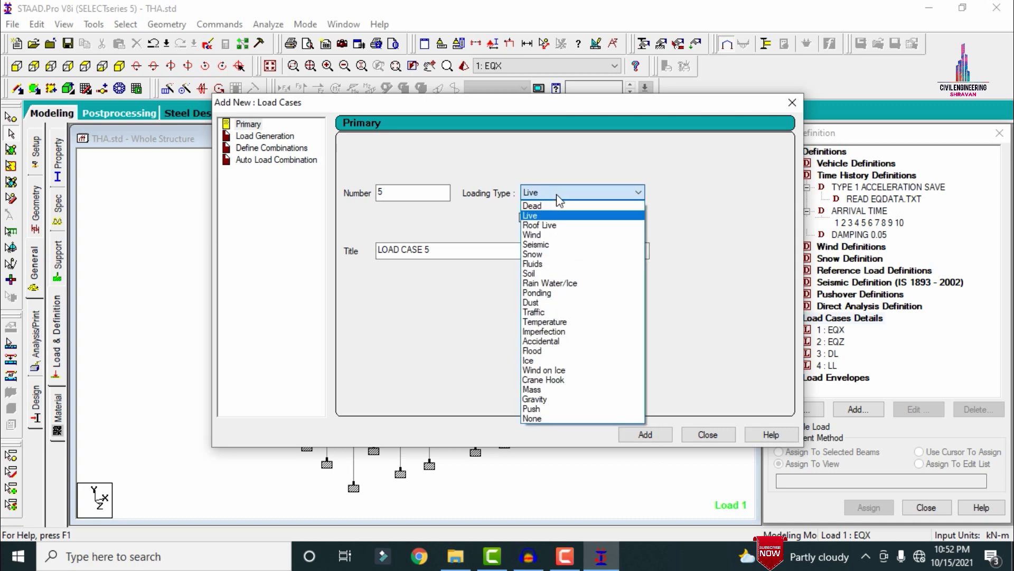
left_click(545, 419)
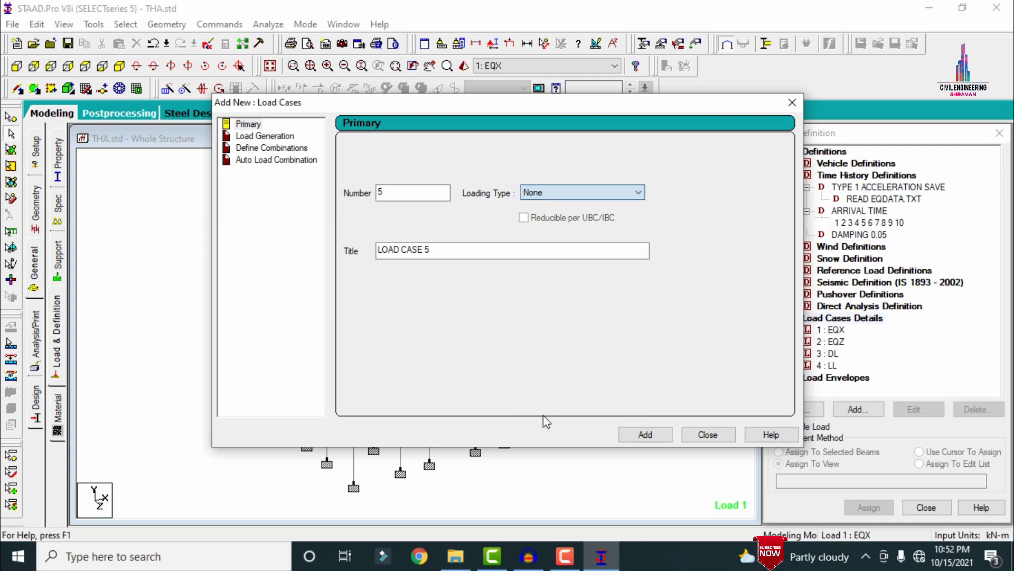
left_click_drag(468, 255, 299, 259)
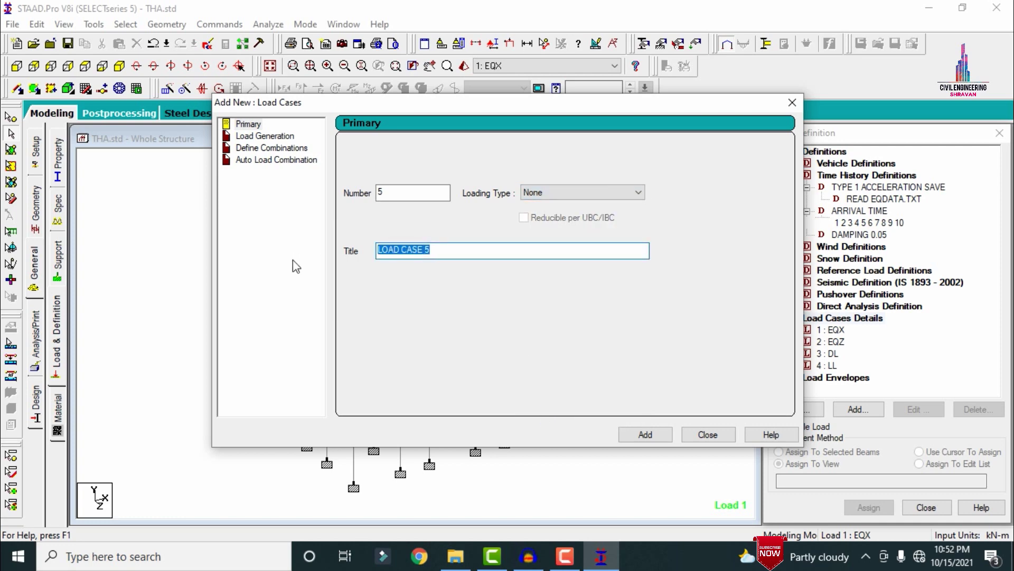
type("THA")
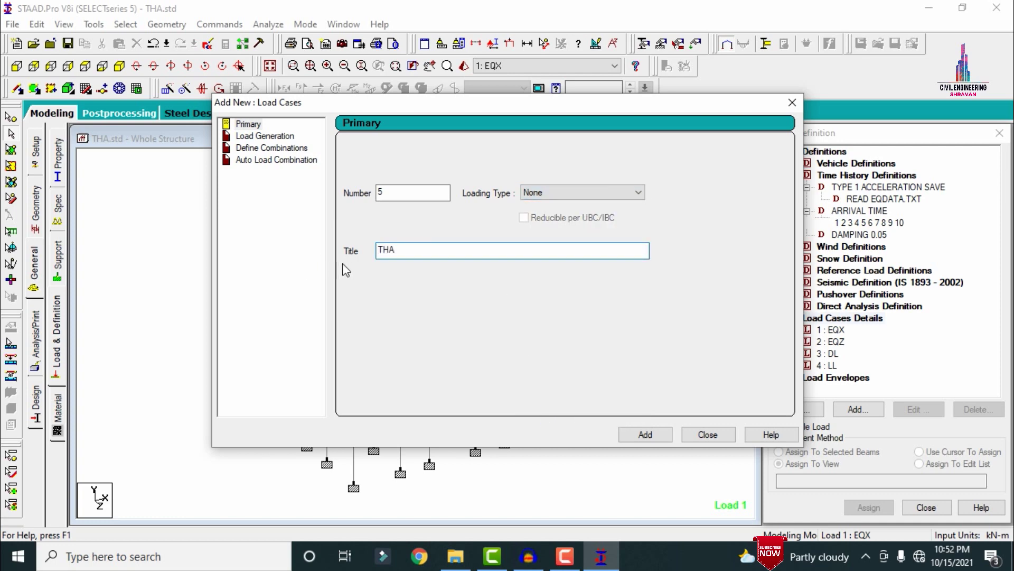
left_click(643, 432)
left_click(686, 437)
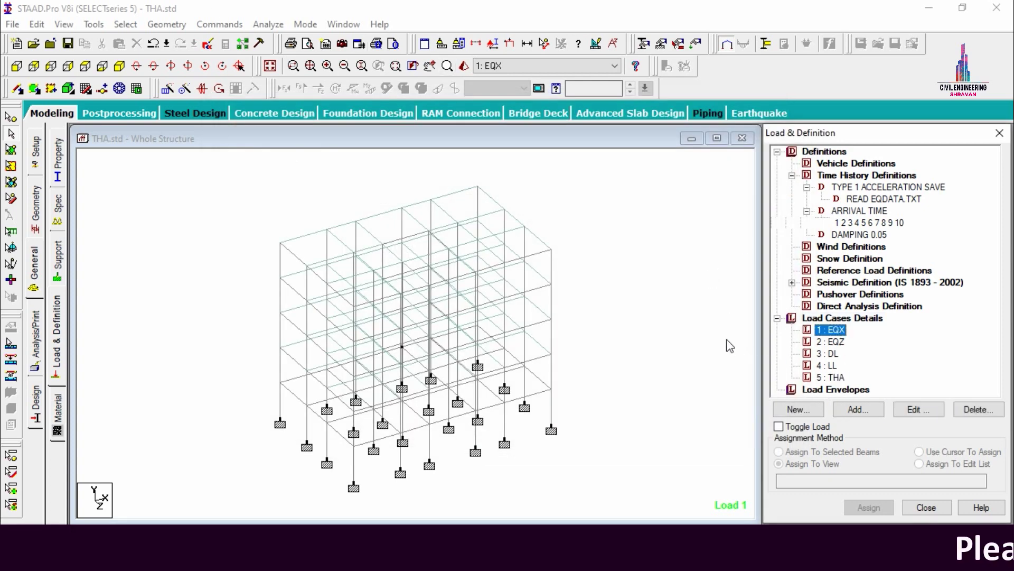
Add a seismic load in the X direction with factor 1 to load case EQX.
left_click(829, 330)
left_click(858, 409)
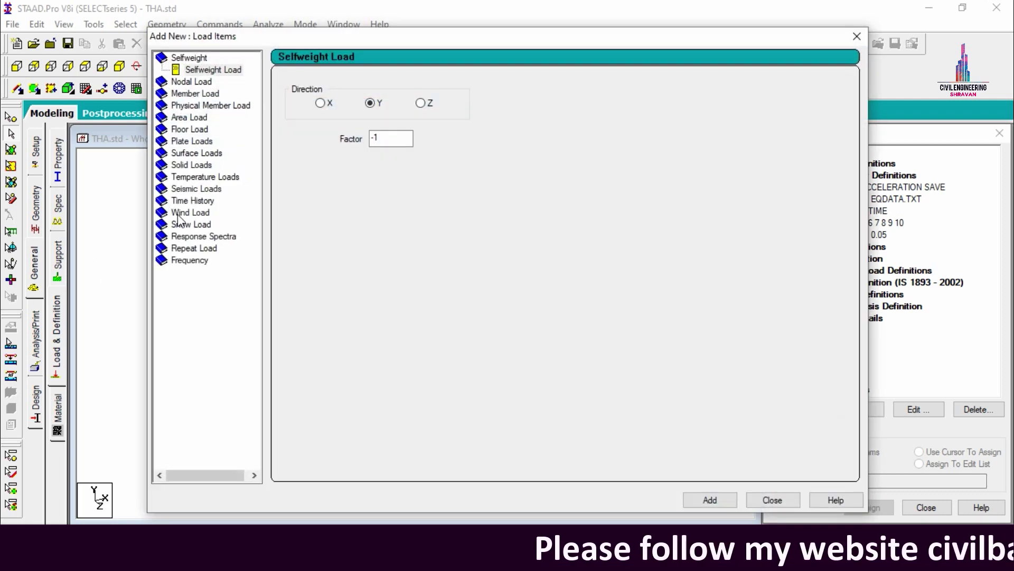
left_click(196, 189)
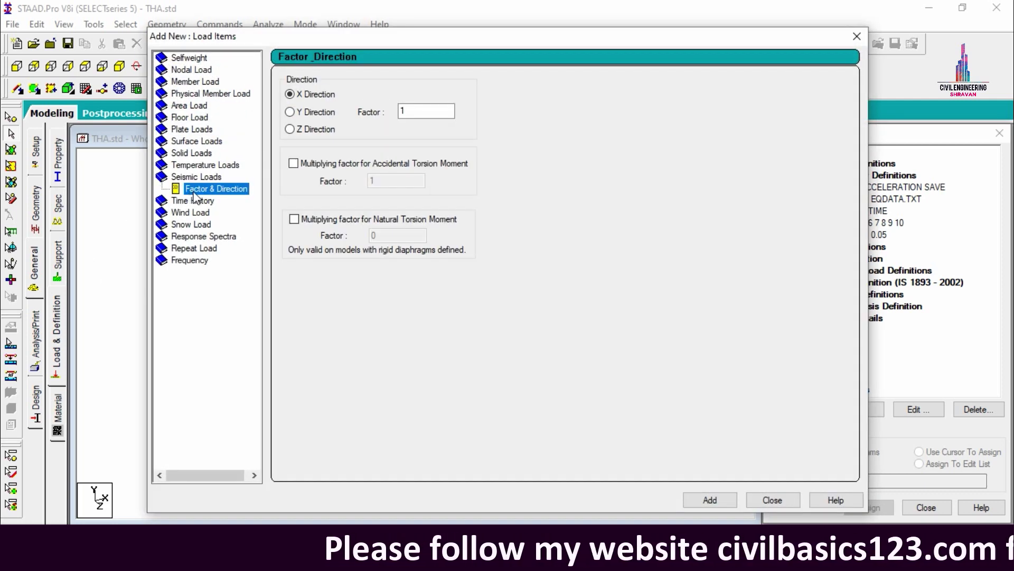
left_click(710, 500)
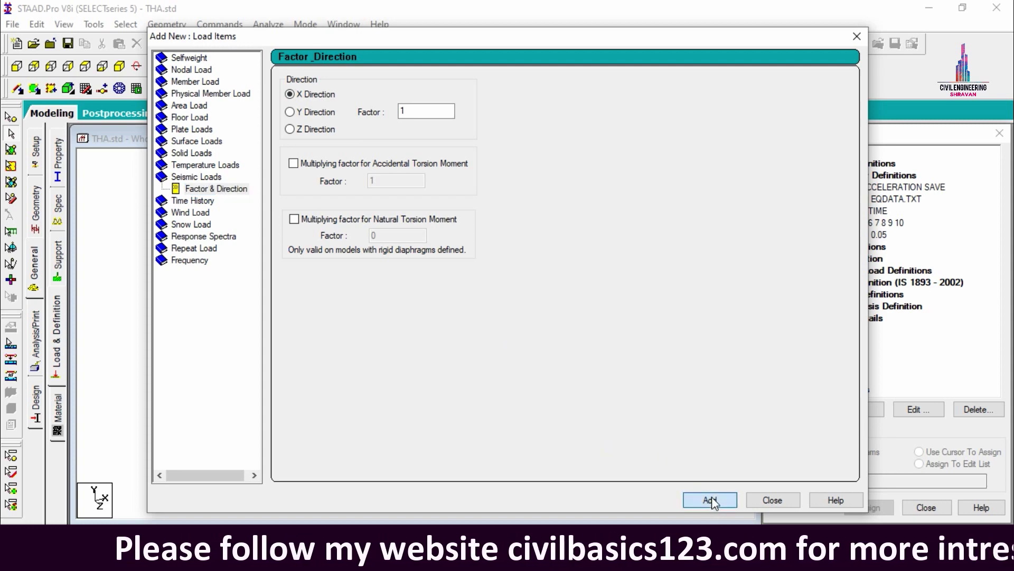
left_click(795, 499)
Add a seismic load in the Z direction with factor 1 to load case EQZ.
left_click(831, 353)
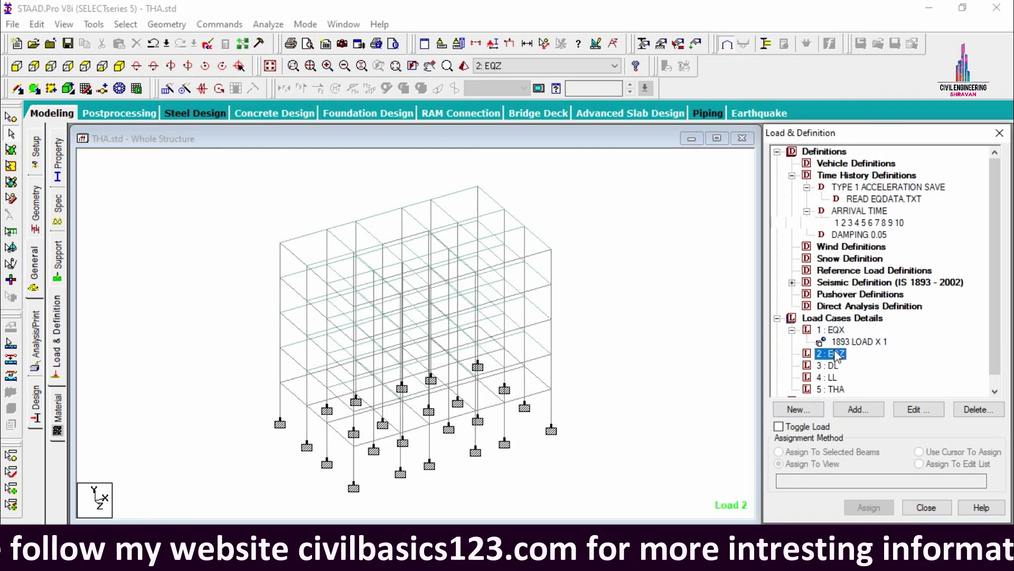
left_click(850, 408)
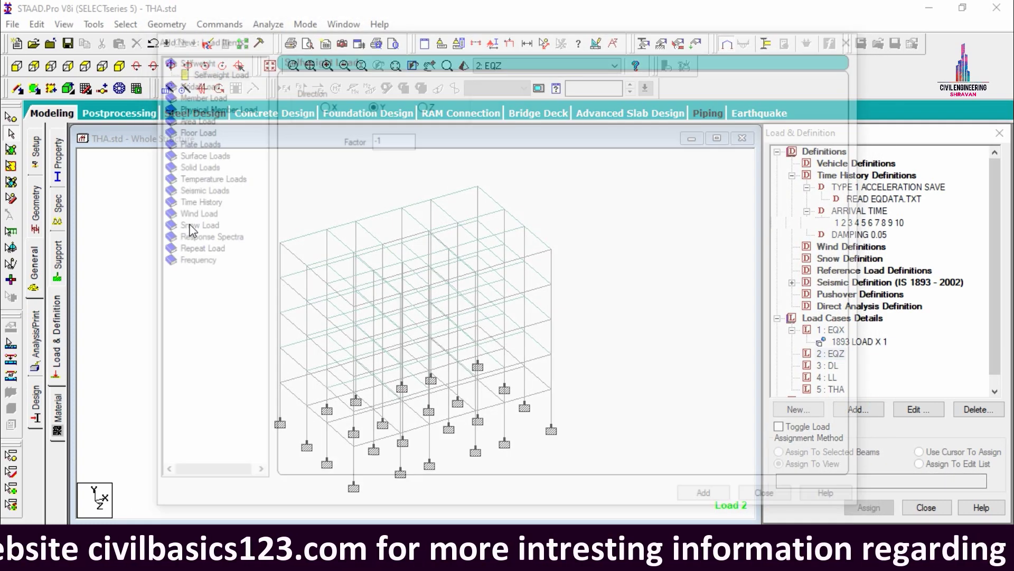
left_click(179, 188)
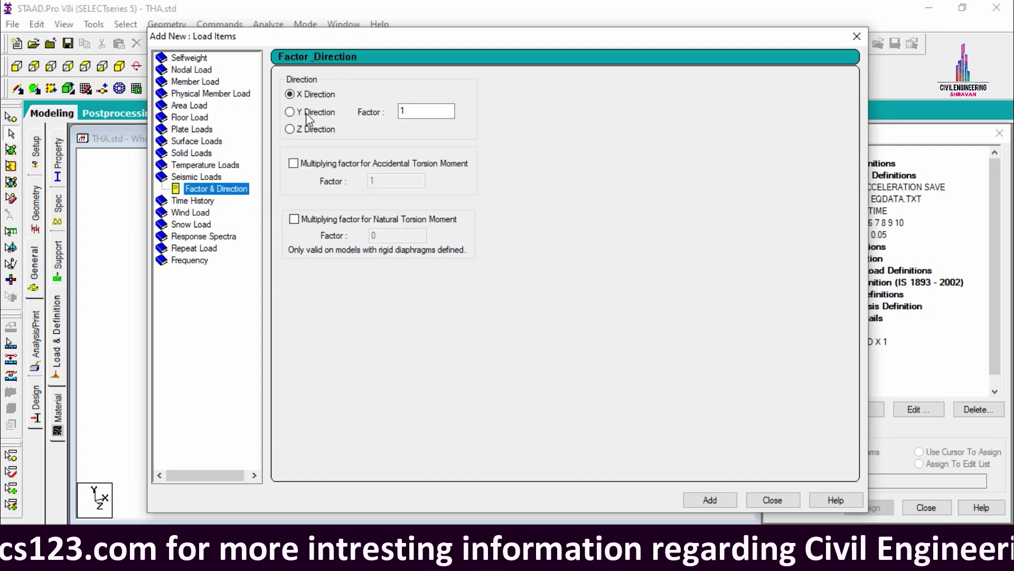
left_click(290, 129)
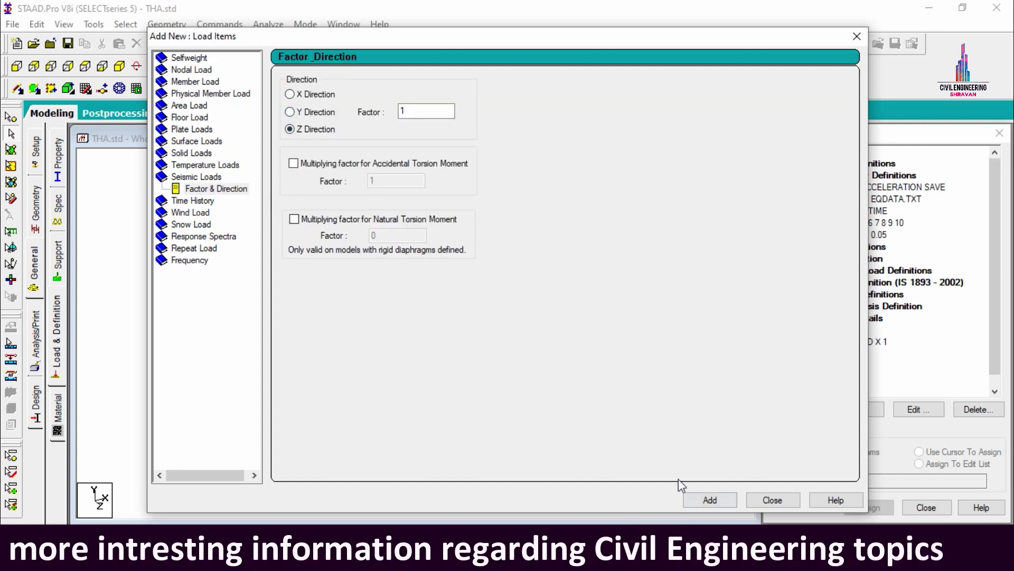
left_click(695, 500)
left_click(772, 499)
Add a selfweight load in the Y direction with factor -1 to load case DL.
left_click(828, 378)
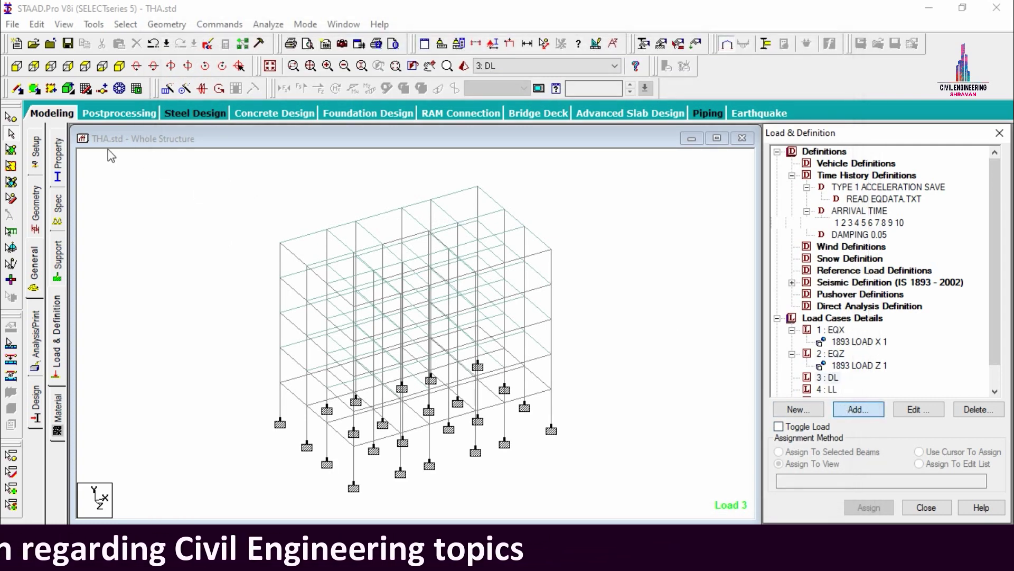
key("Return")
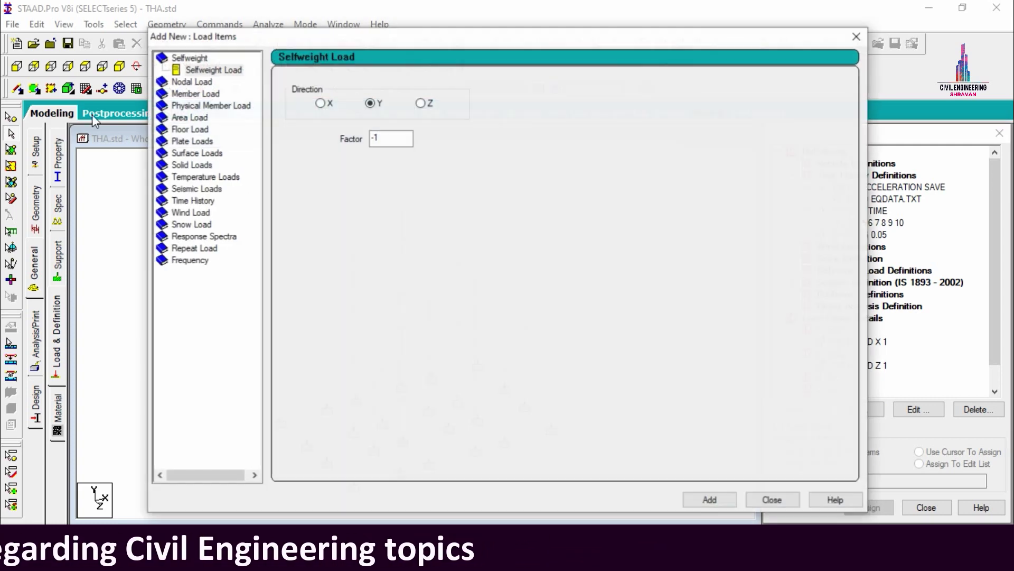
left_click(193, 74)
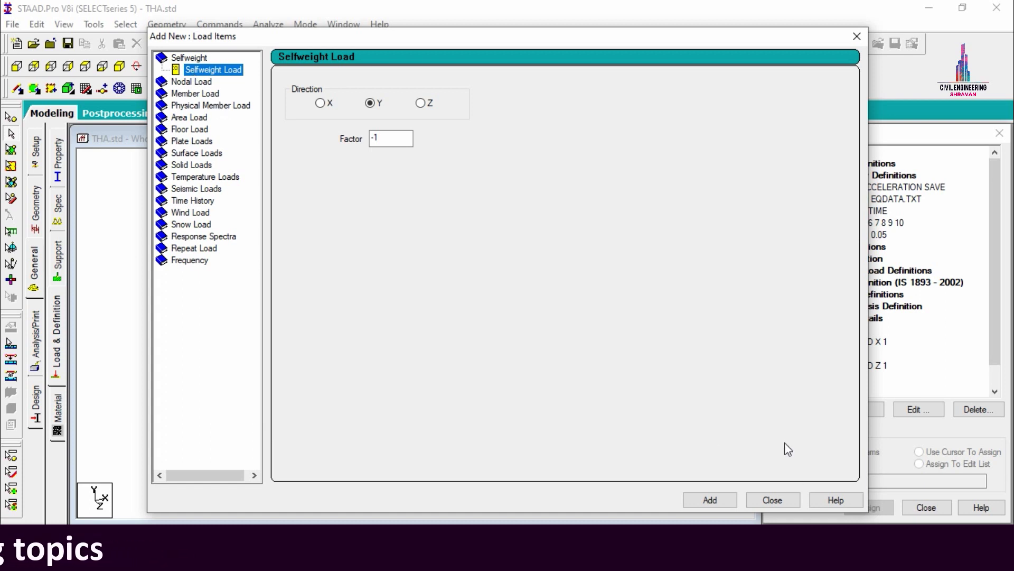
left_click(714, 502)
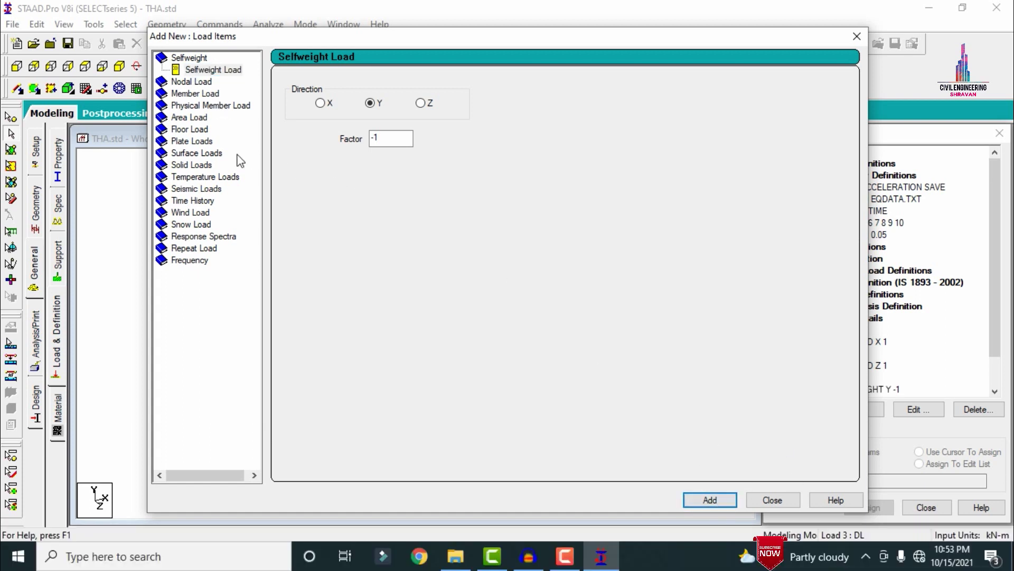
Add a uniform member force of -24.3 kN/m in the GY direction to load case DL.
left_click(183, 94)
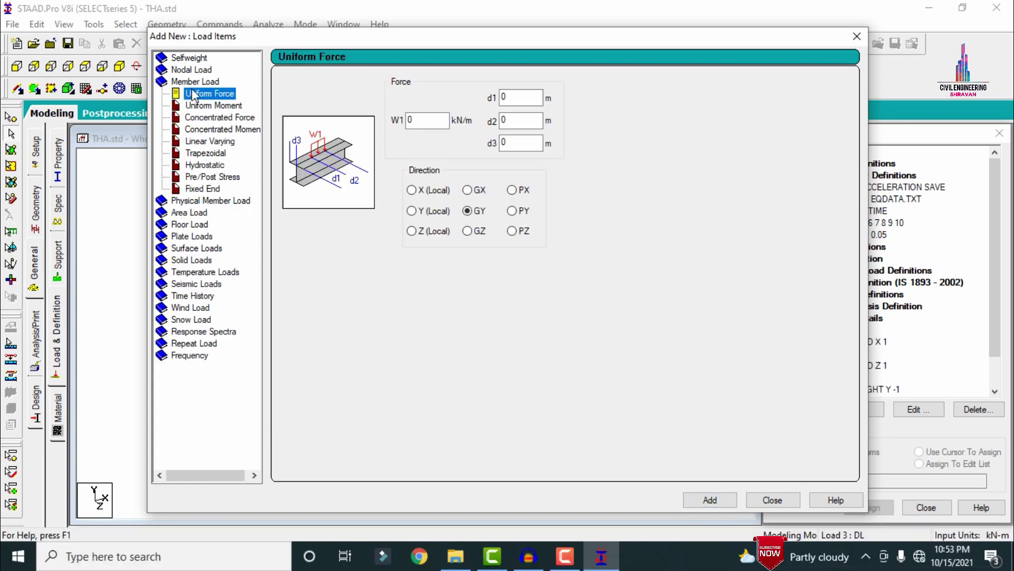
left_click(408, 119)
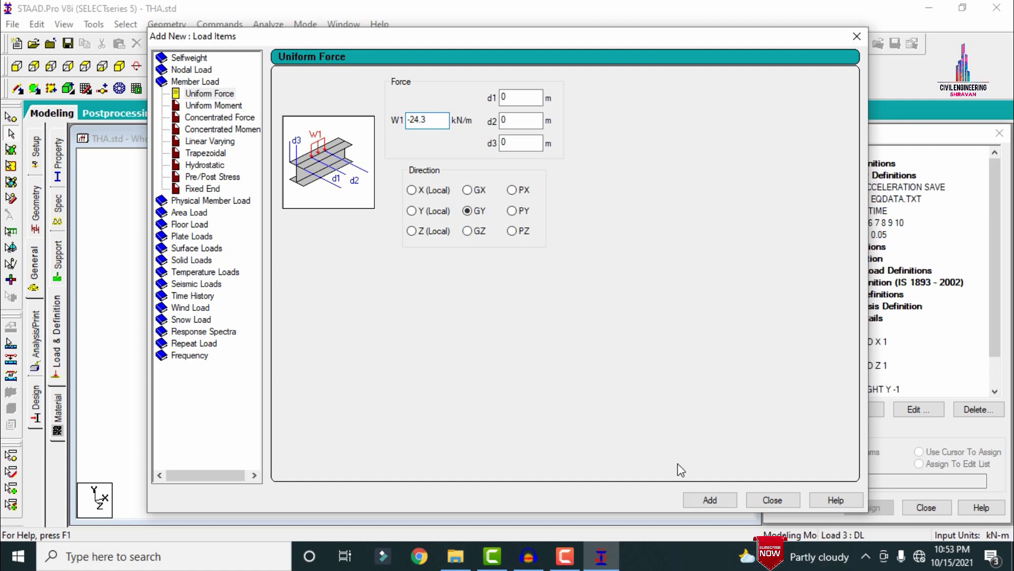
left_click(715, 505)
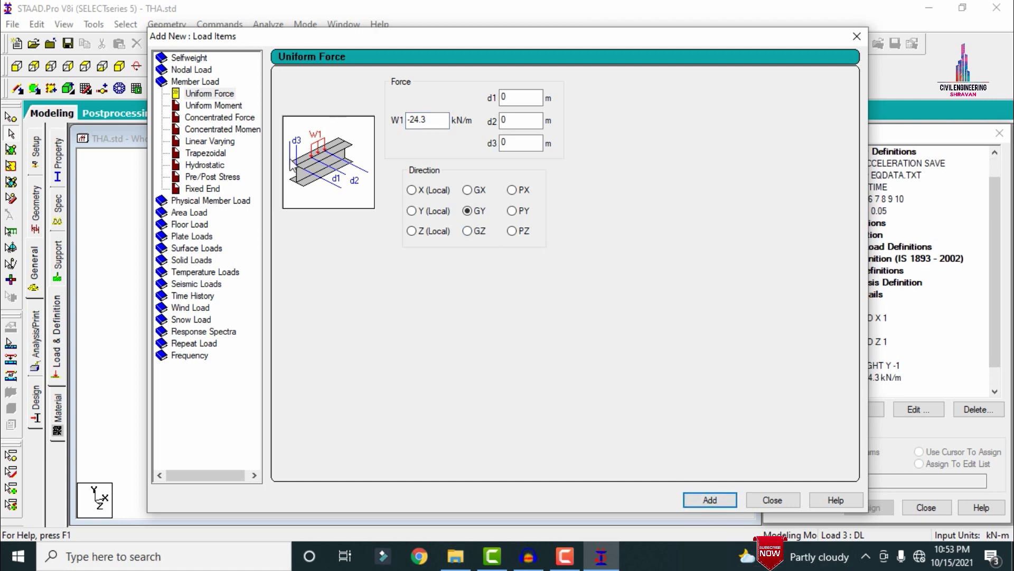
Add a floor load of -2 kN/m2 in Global Y to load case DL for the Y range 6 to 15 m.
left_click(194, 228)
double_click(329, 152)
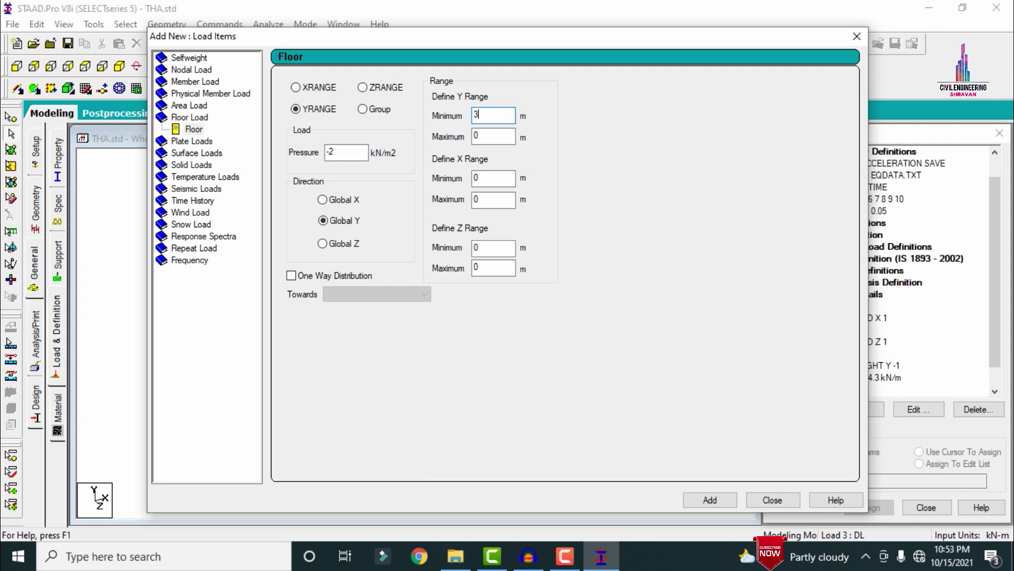
type("6")
key("Tab")
left_click(704, 500)
left_click(781, 504)
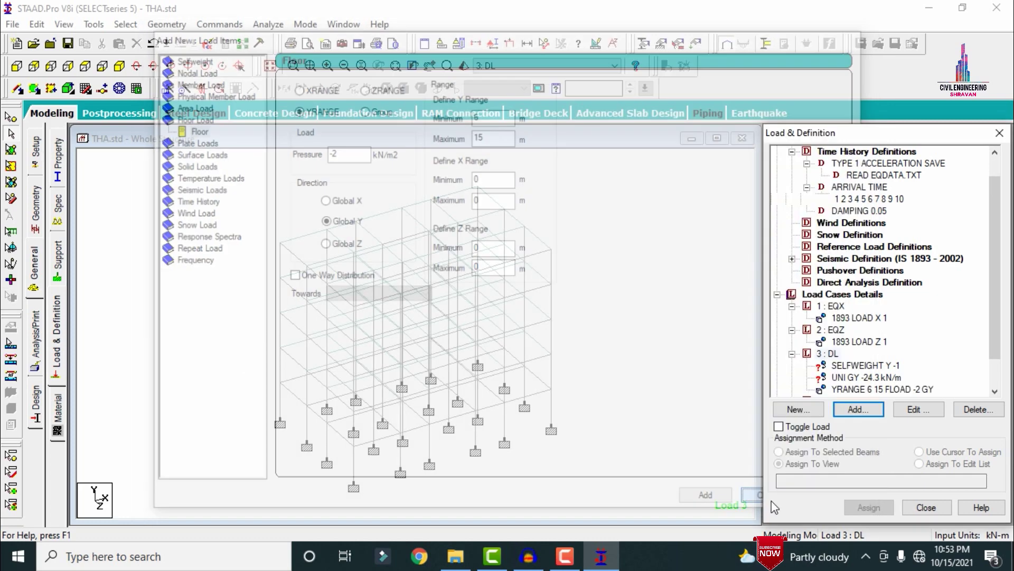
Assign the selfweight load of load case DL to the whole structure with Assign To View.
scroll(845, 354, "down", 1)
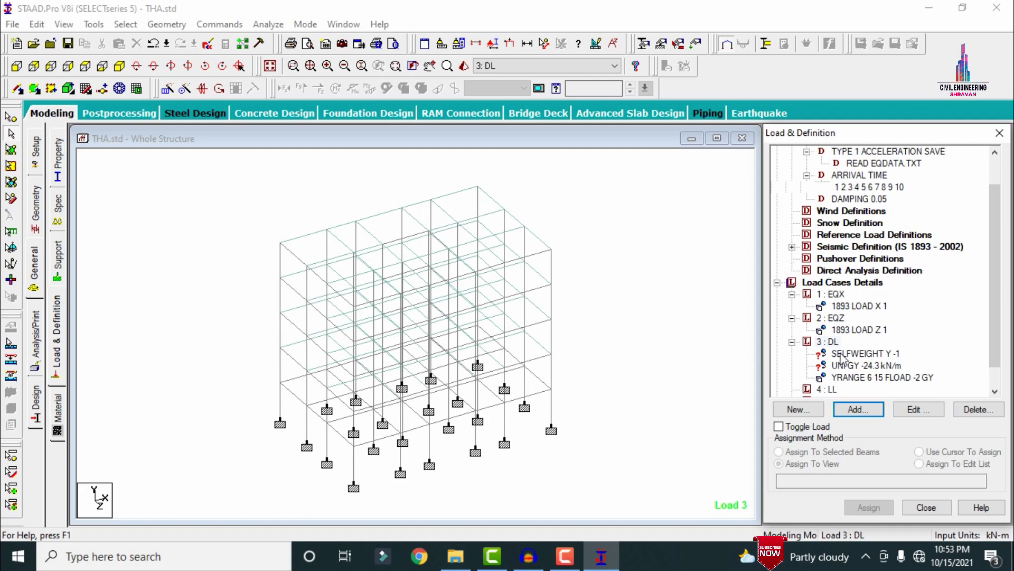
left_click(840, 353)
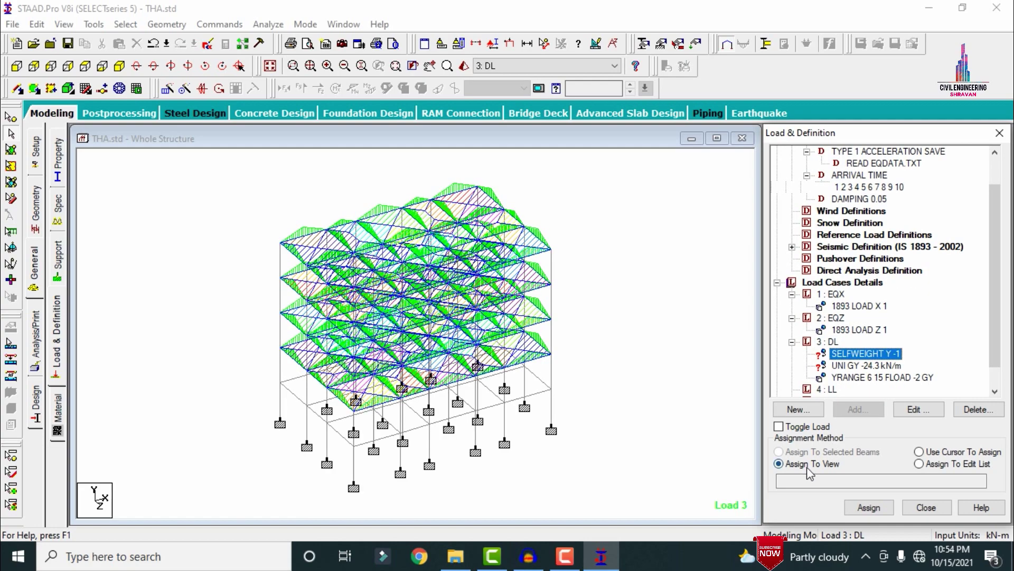
left_click(869, 508)
Assign the UNI GY -24.3 kN/m load of load case DL to all beams parallel to X and Z.
left_click(909, 363)
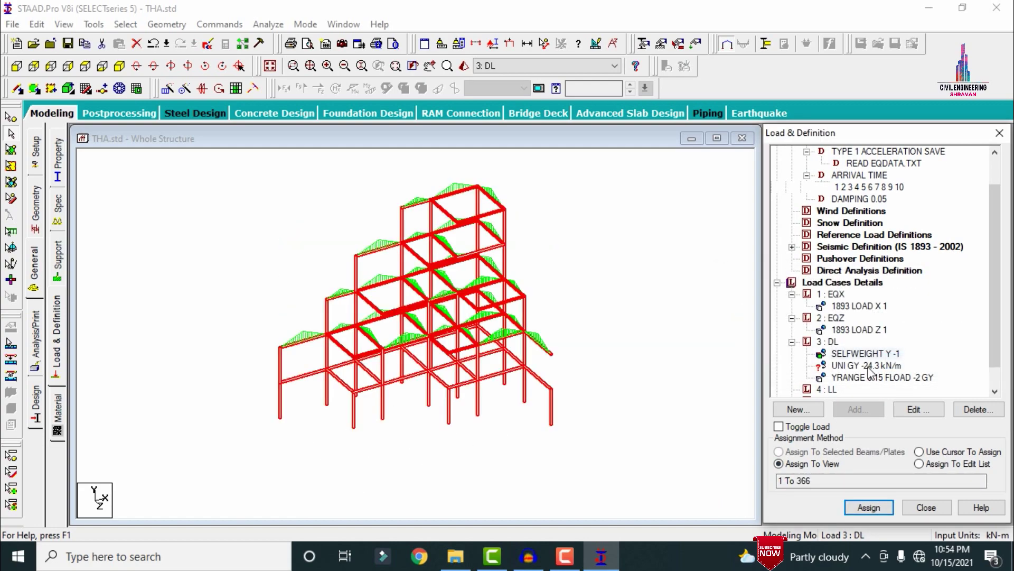
left_click(125, 25)
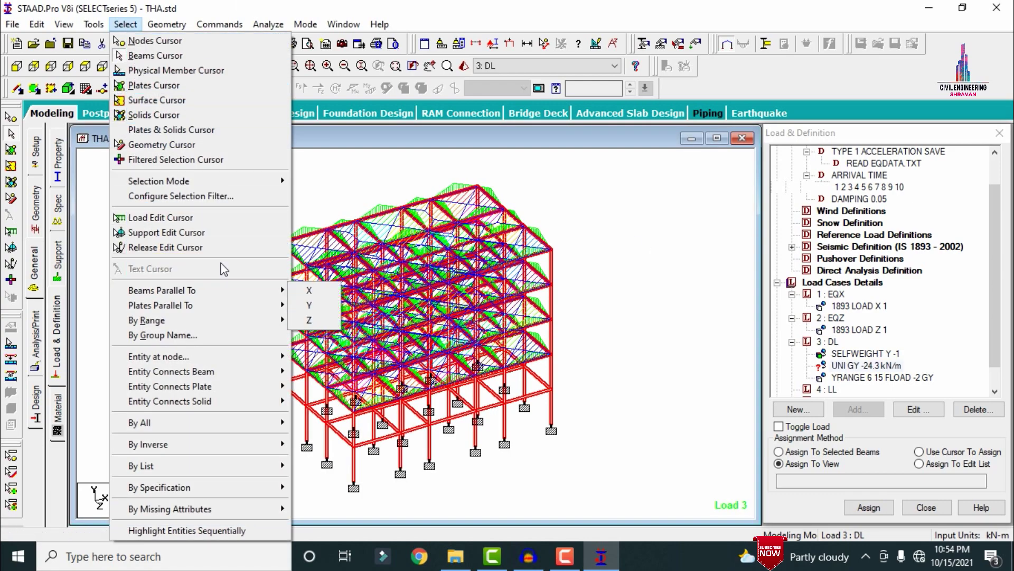
left_click(328, 188)
left_click(125, 24)
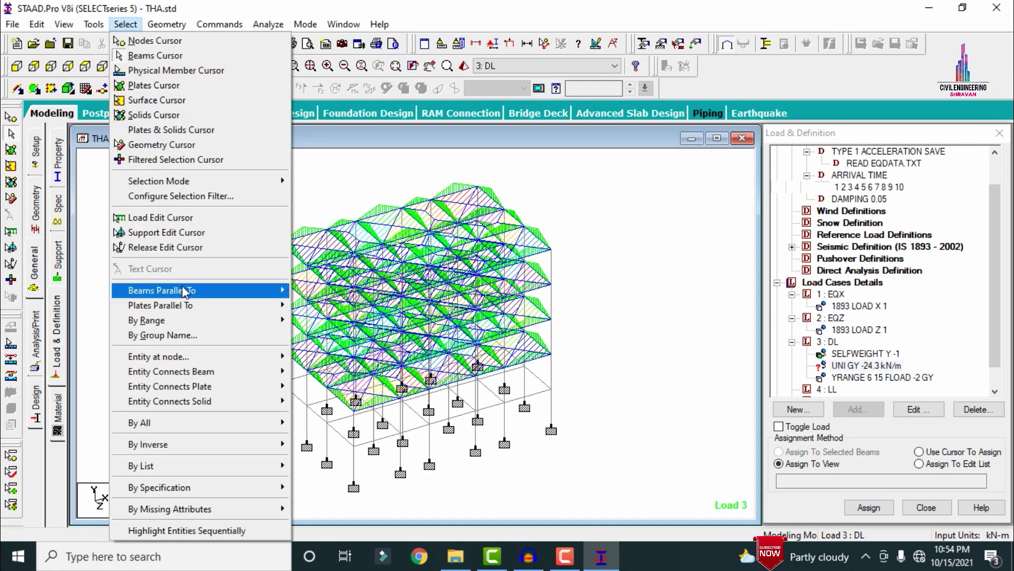
mouse_move(185, 290)
left_click(308, 290)
left_click(126, 24)
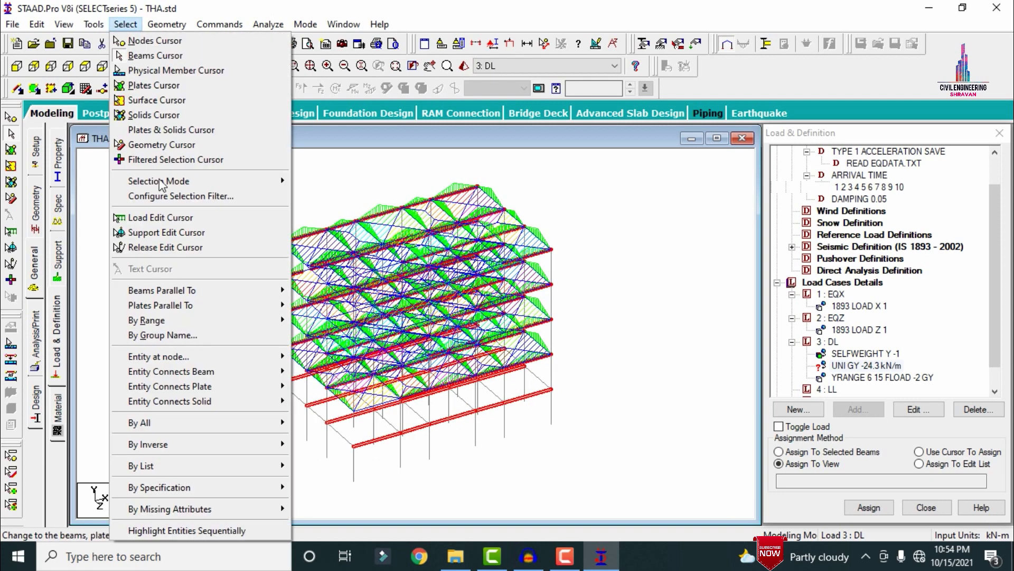
left_click(309, 320)
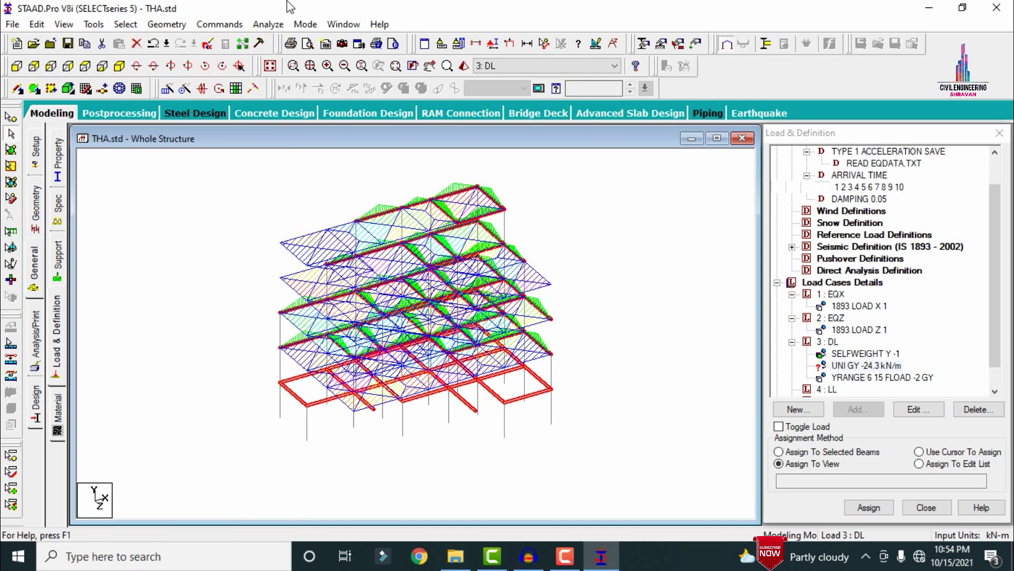
left_click(803, 453)
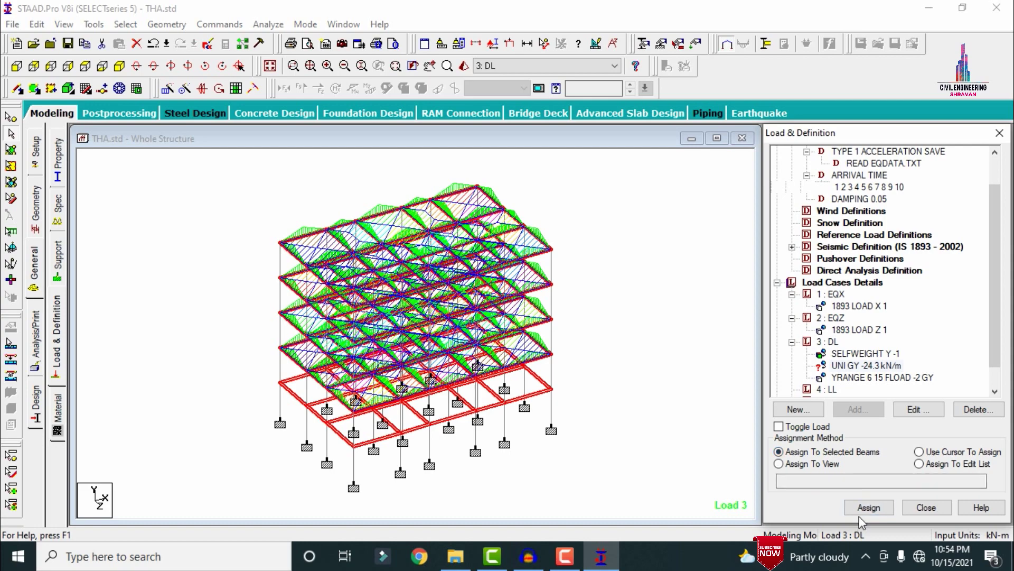
left_click(869, 507)
left_click(916, 368)
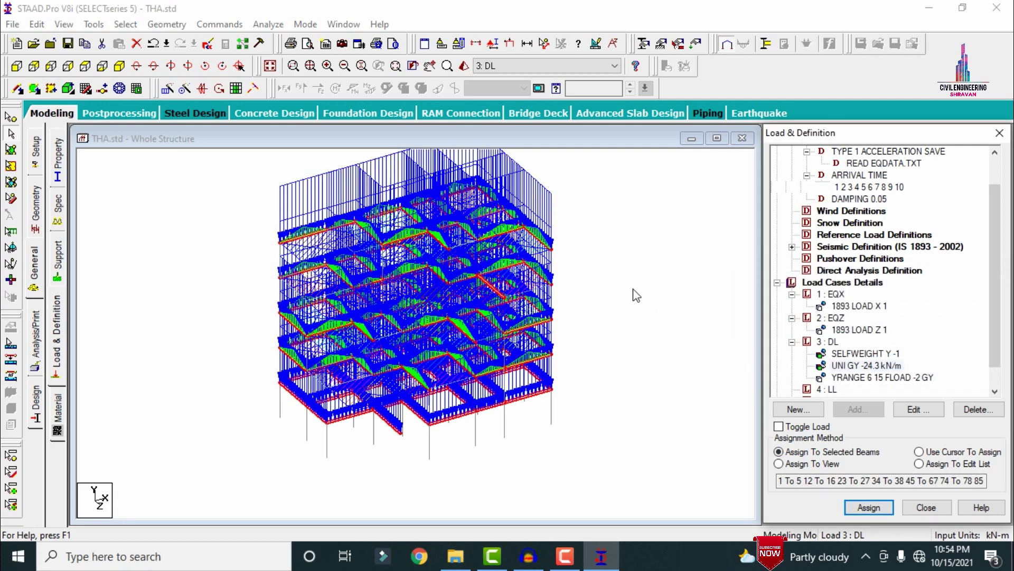
Add a floor load of -2.5 kN/m2 in Global Y to load case LL for the Y range 6 to 15 m.
left_click(829, 390)
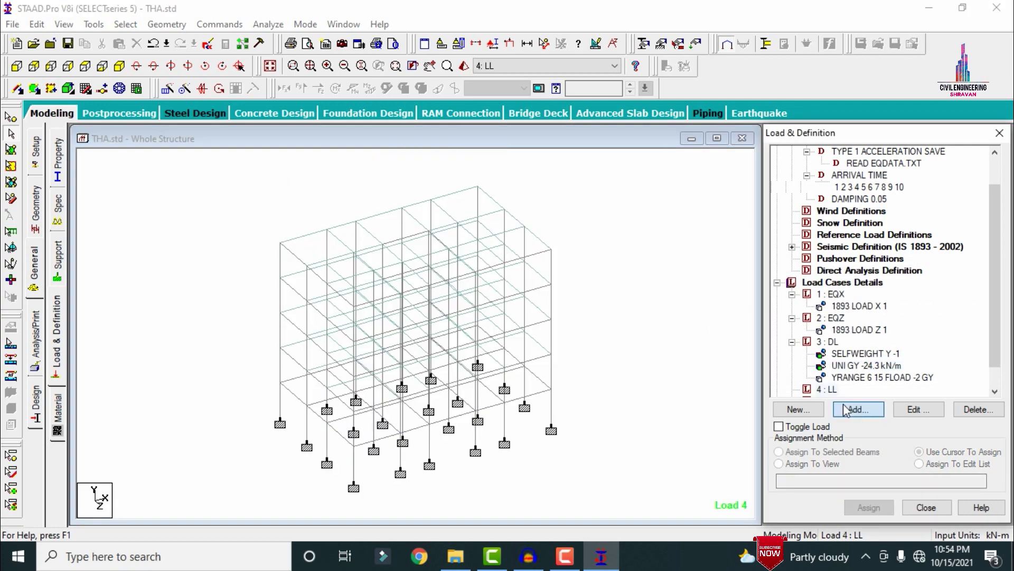
key("Return")
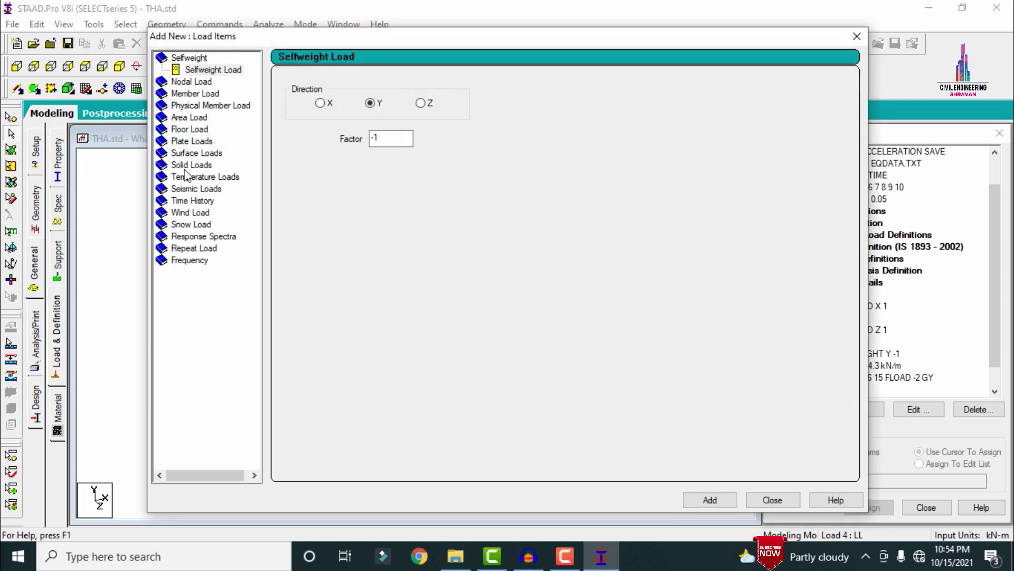
left_click(189, 129)
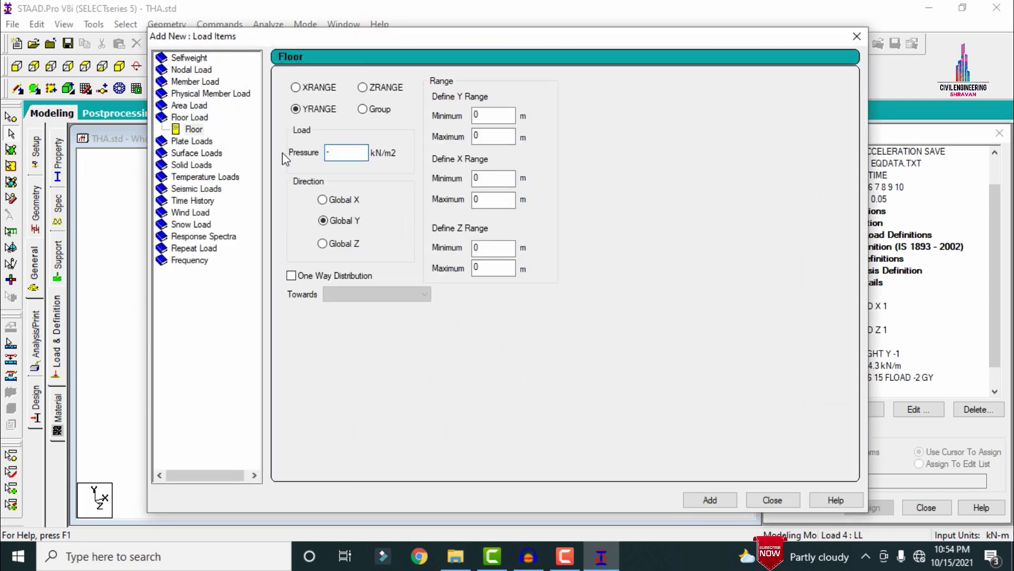
key("Tab")
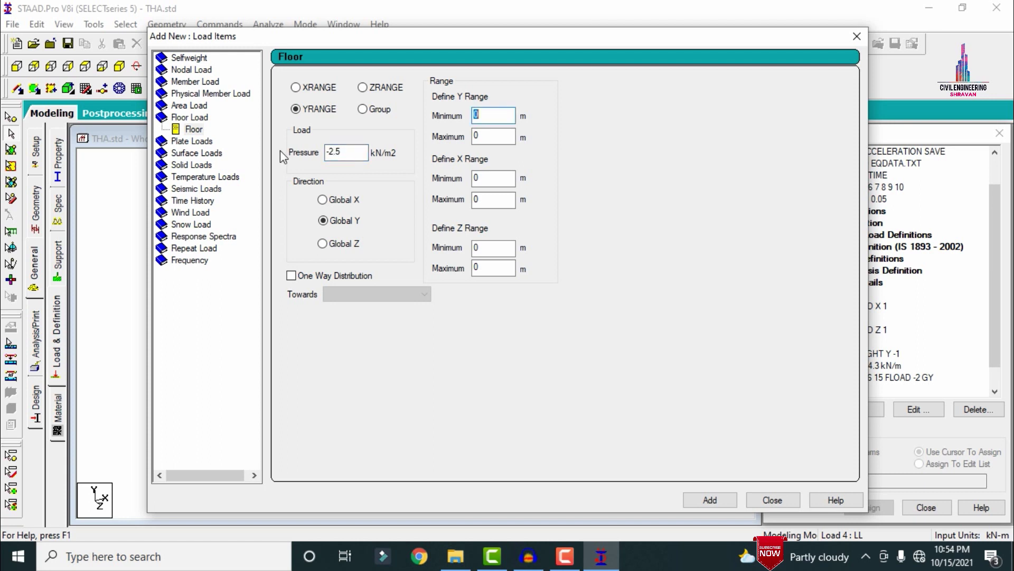
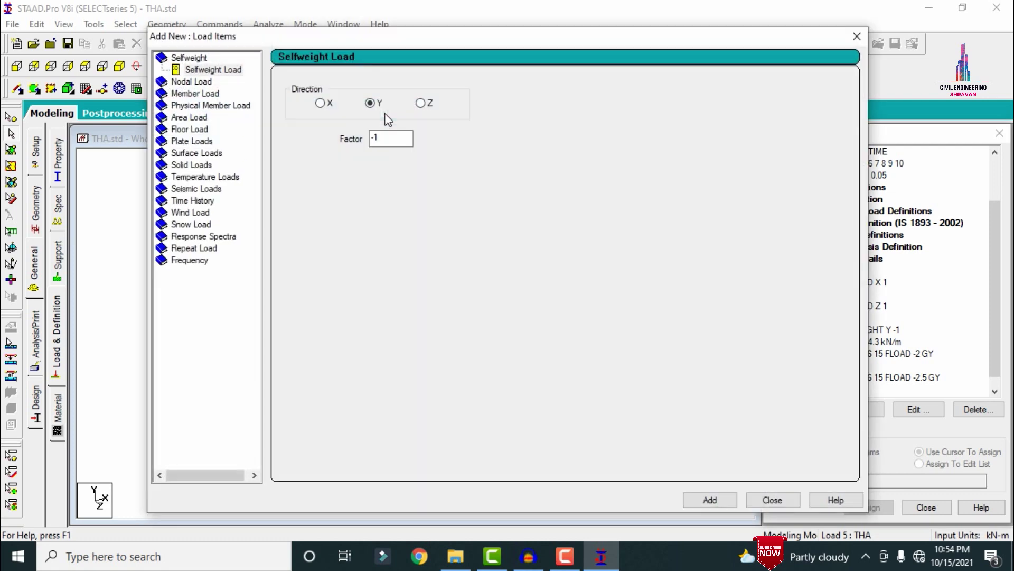
Add selfweight loads with factor 1 in the X, Y and Z directions to load case THA.
double_click(373, 139)
type("1")
left_click(717, 498)
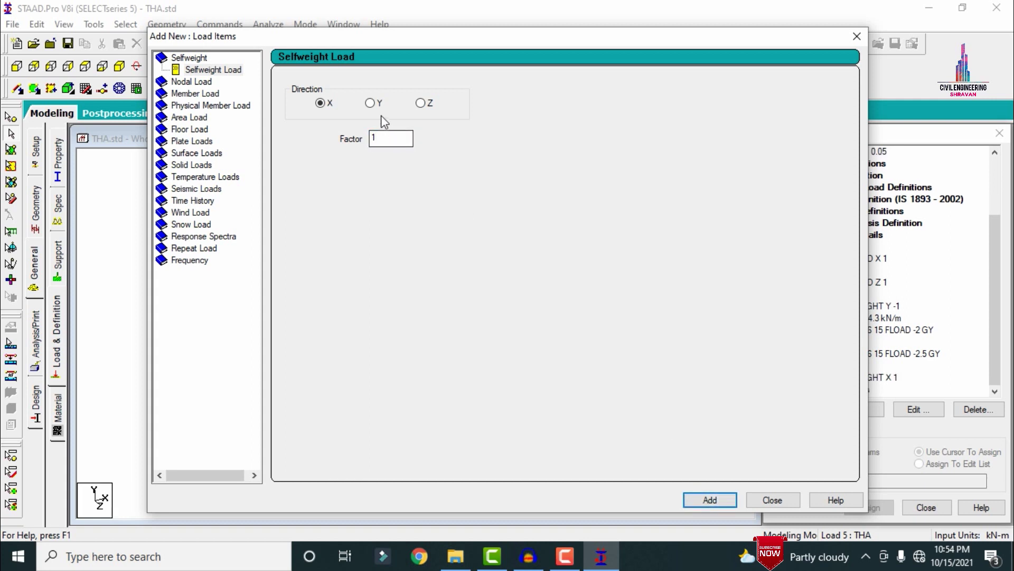
left_click(370, 103)
left_click(719, 500)
left_click(429, 105)
left_click(707, 499)
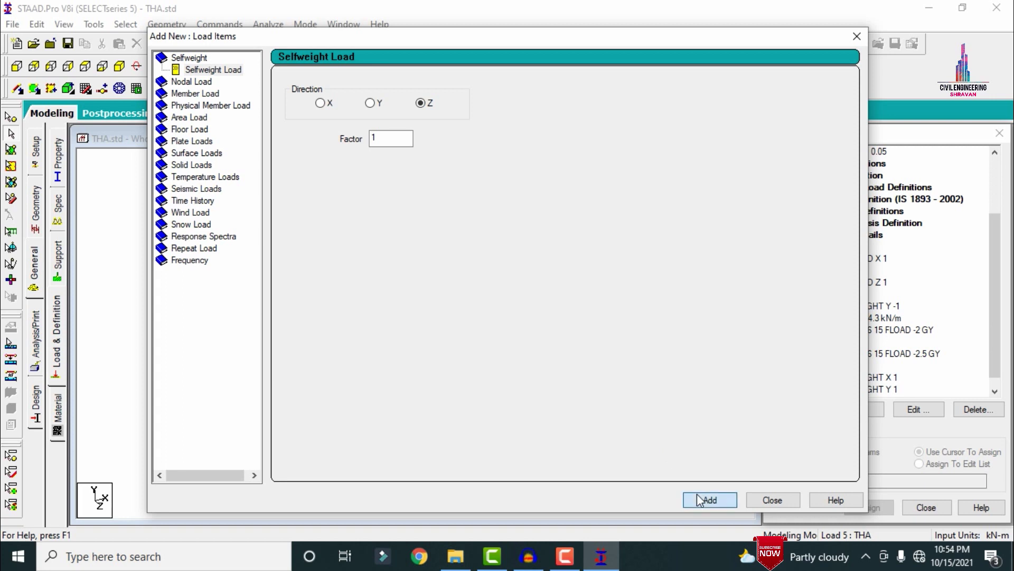
Add uniform member forces of 24.3 kN/m in the GX, GY and GZ directions to load case THA.
left_click(190, 95)
double_click(410, 121)
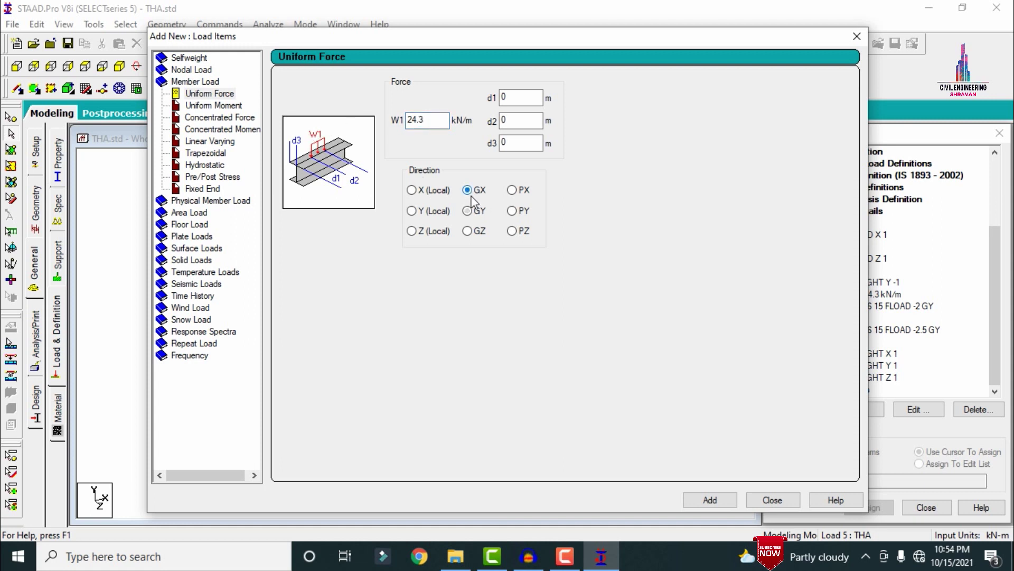
left_click(702, 500)
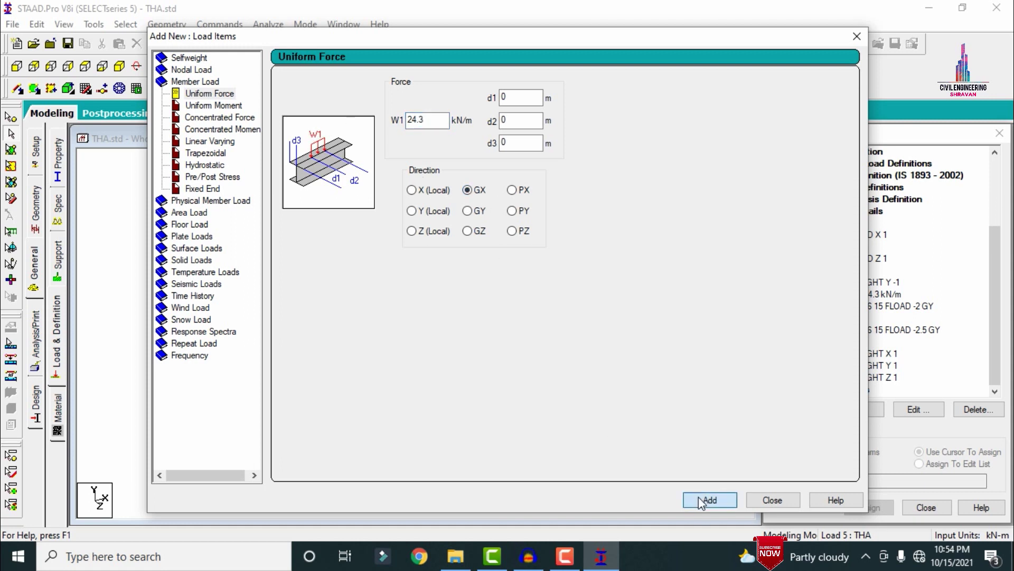
left_click(467, 231)
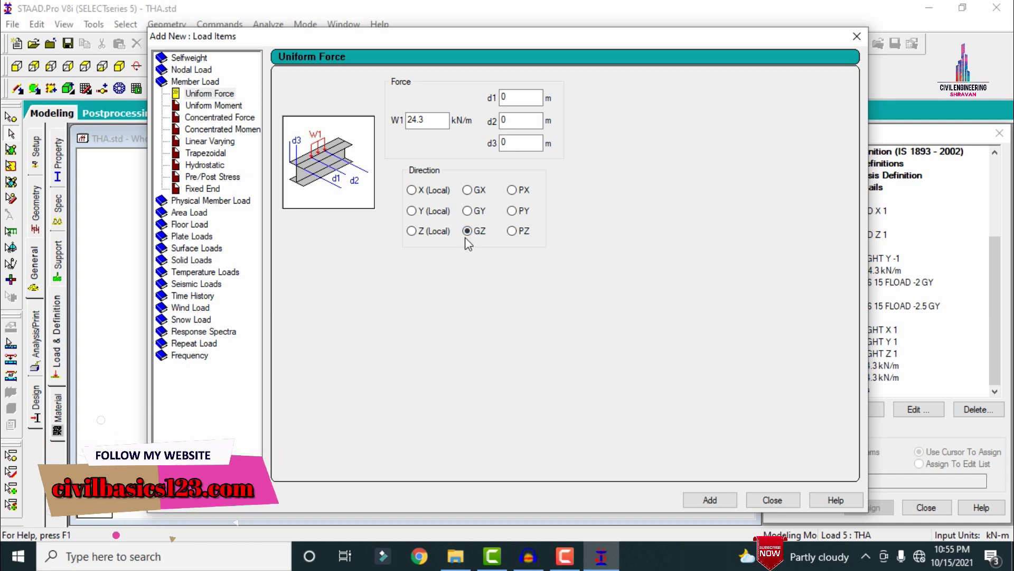
left_click(709, 500)
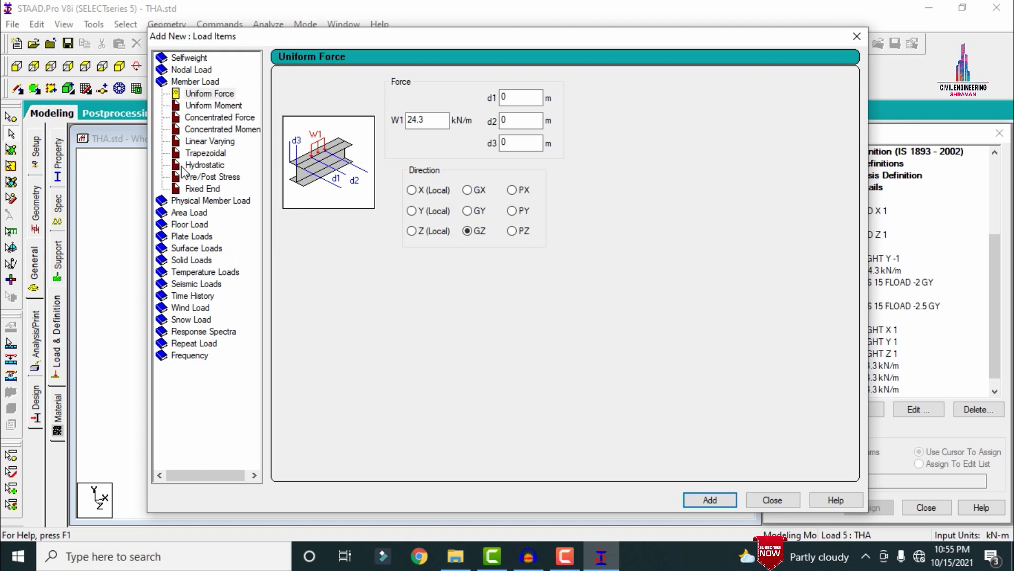
Add a floor load of 2 kN/m2 in Global Y to load case THA for the Y range 6 to 15 m and accept the auto save.
left_click(186, 224)
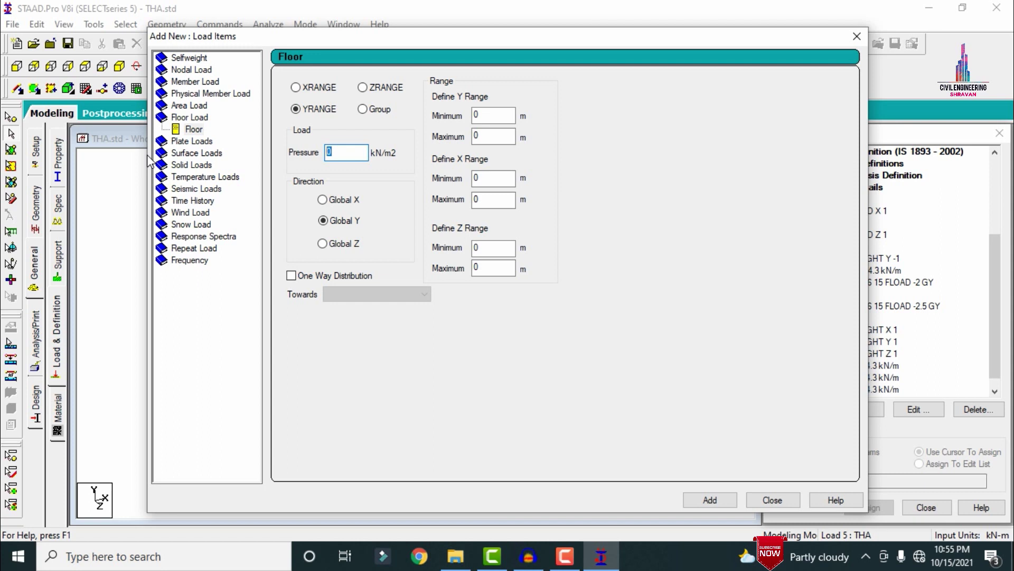
type("-2")
key("Tab")
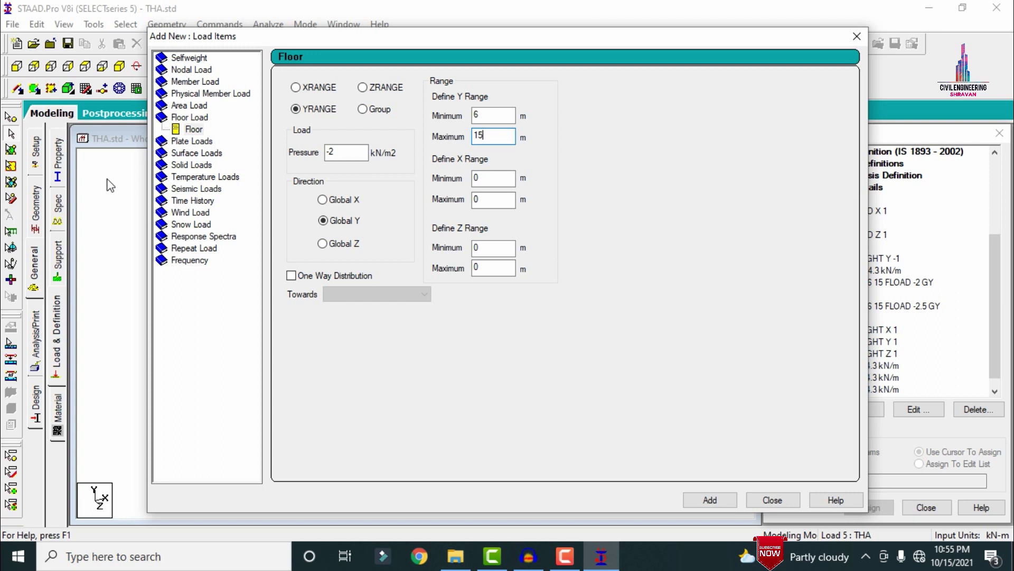
double_click(338, 153)
type("2")
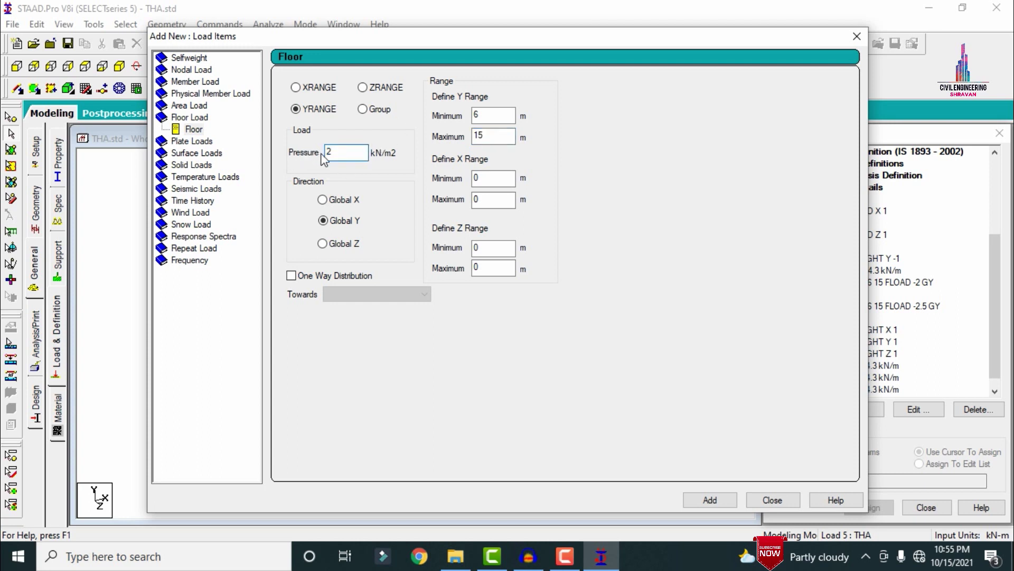
left_click(706, 502)
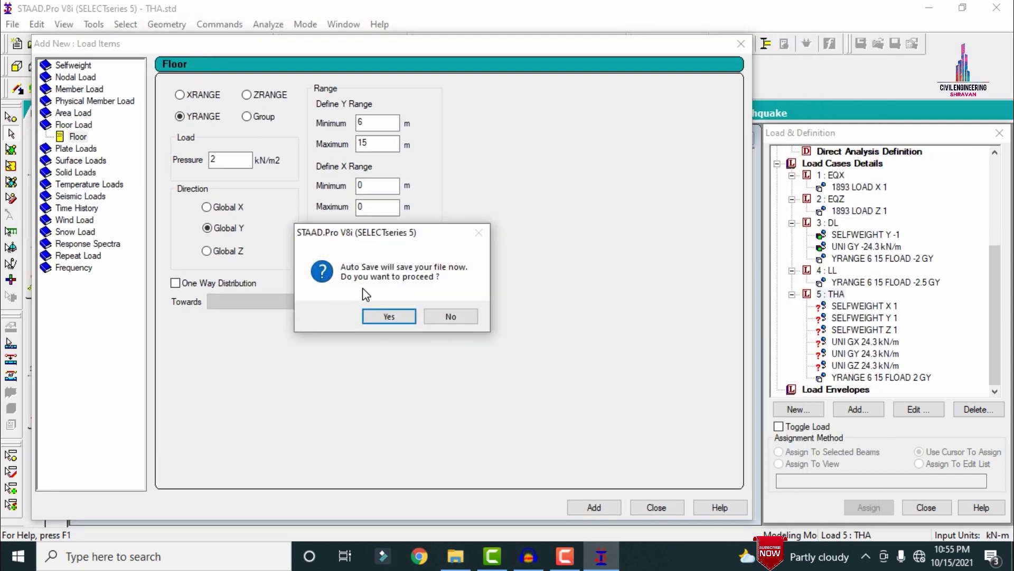
left_click(391, 317)
left_click(412, 298)
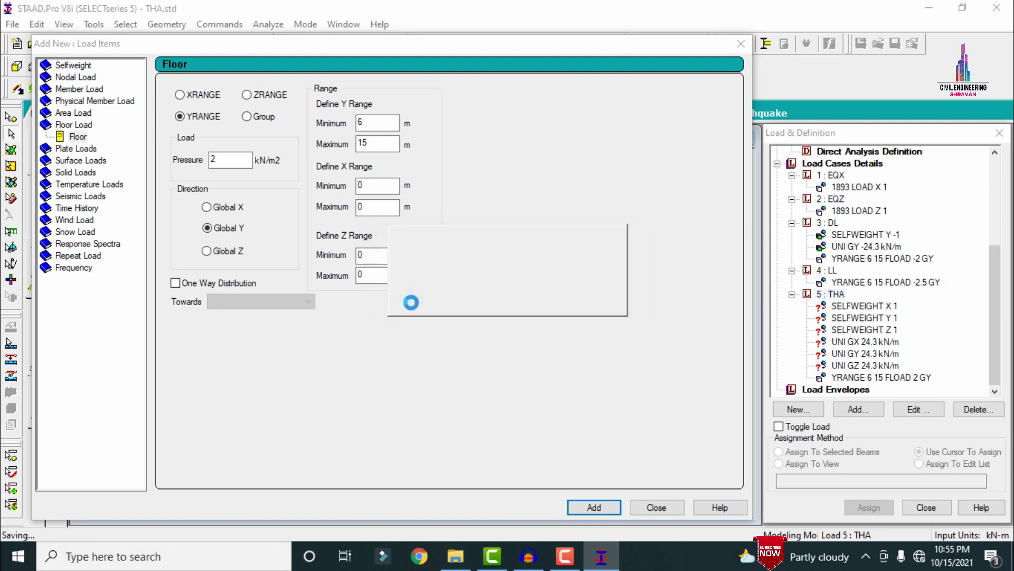
Start a Time History load item for load case THA with Ground Motion as the loading type.
left_click(177, 203)
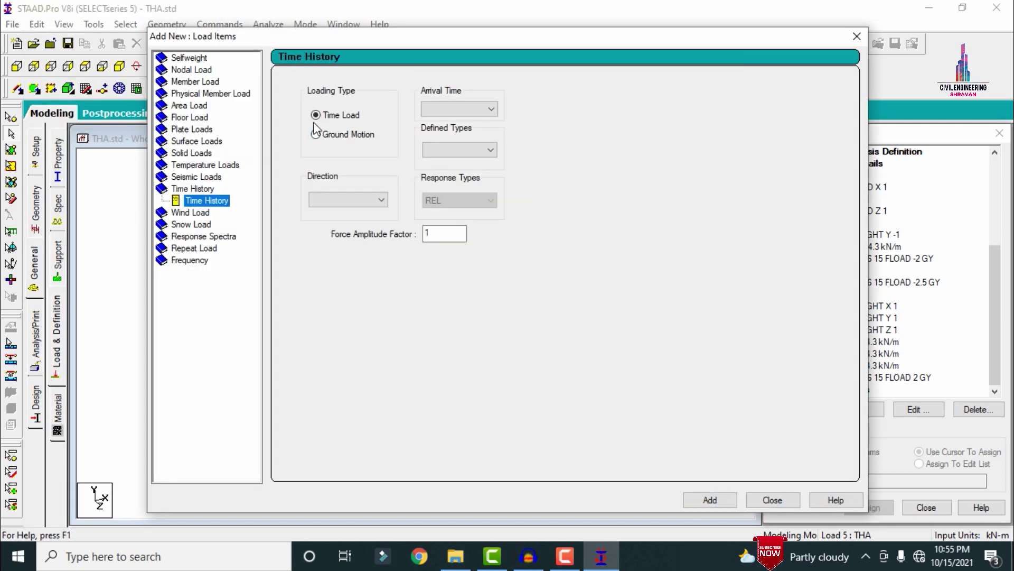
left_click(331, 119)
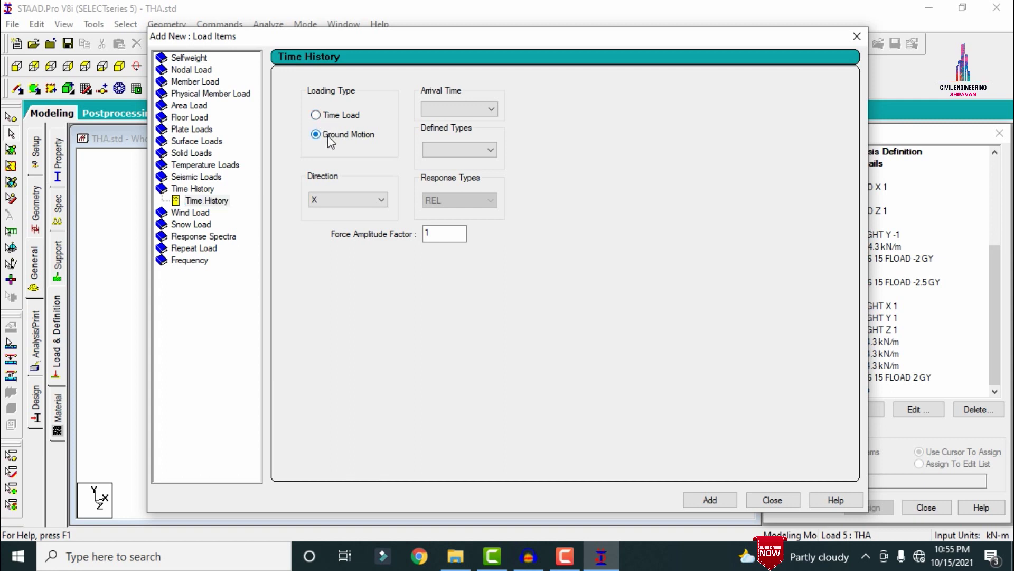
left_click(327, 117)
left_click(331, 139)
left_click(455, 151)
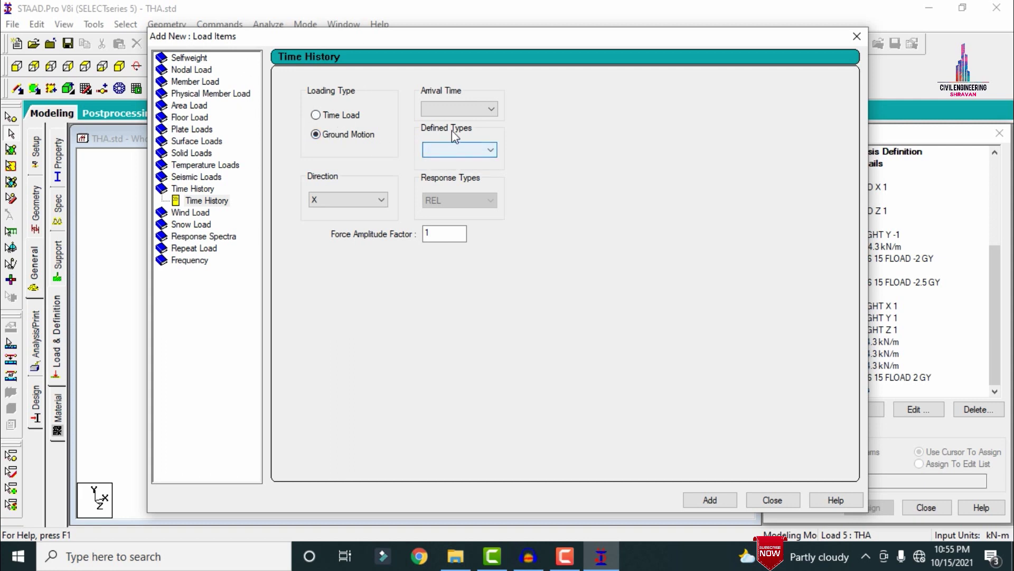
left_click(451, 108)
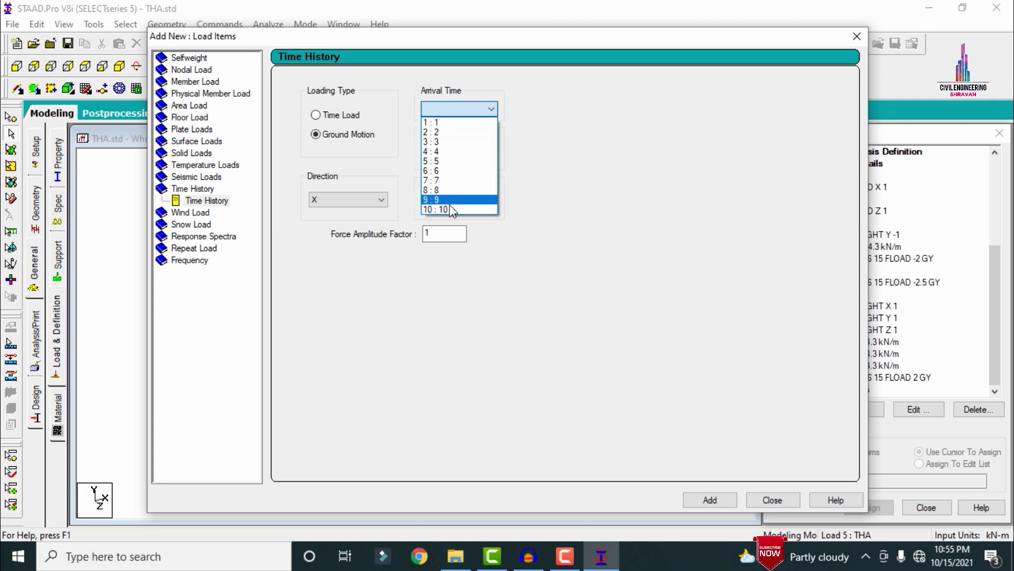
left_click(565, 195)
left_click(484, 150)
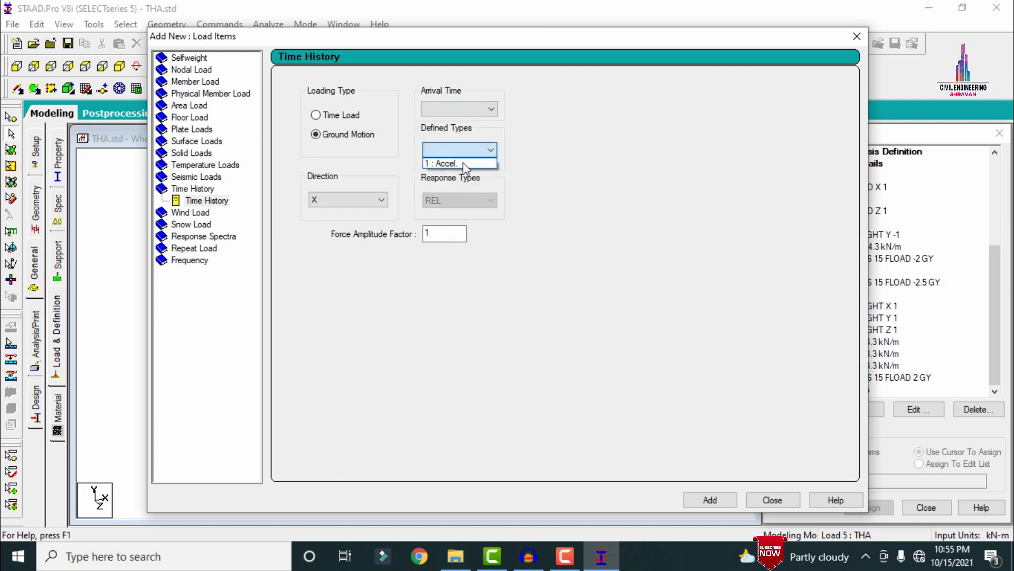
left_click(543, 194)
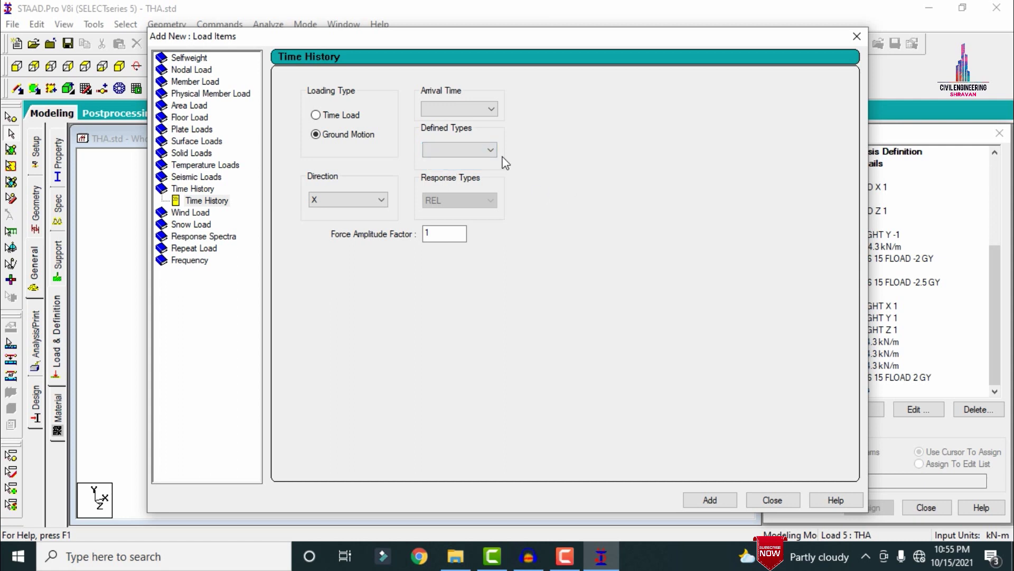
Add the ground motion load to THA with arrival time 10, defined type 1 : Accel., direction X and force amplitude factor 1.
left_click(461, 112)
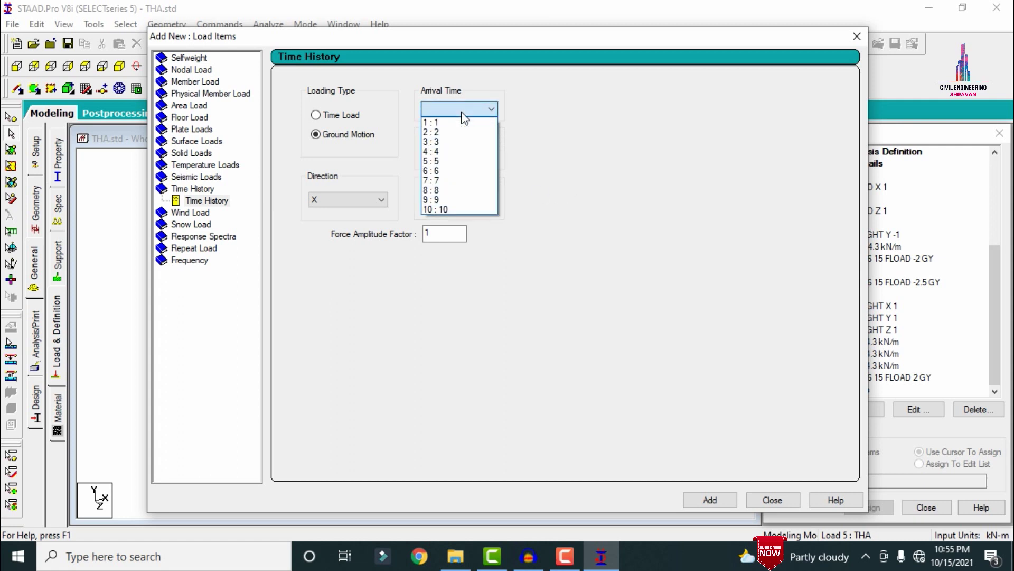
left_click(435, 209)
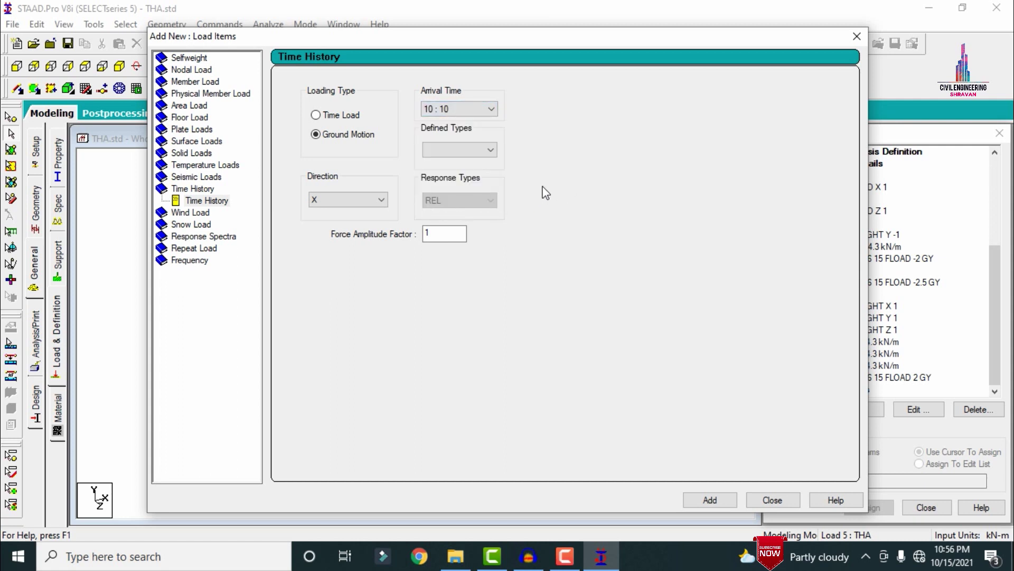
left_click(475, 154)
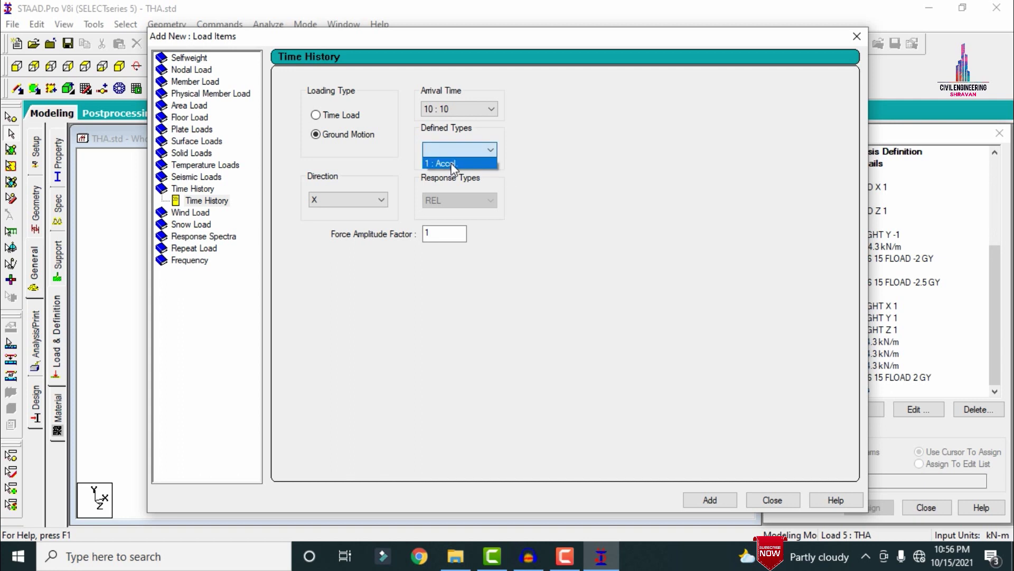
left_click(453, 164)
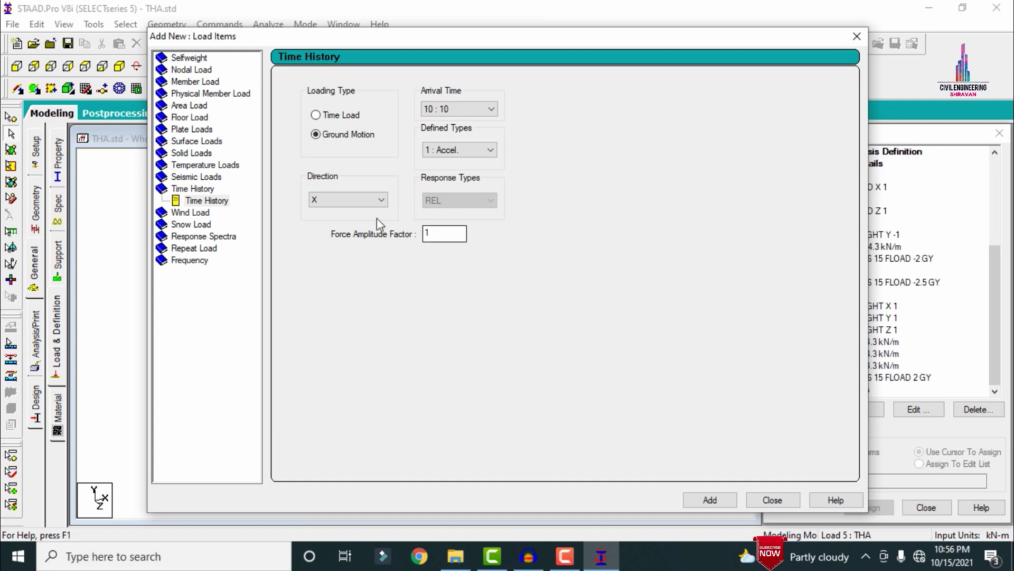
left_click(356, 199)
left_click(356, 199)
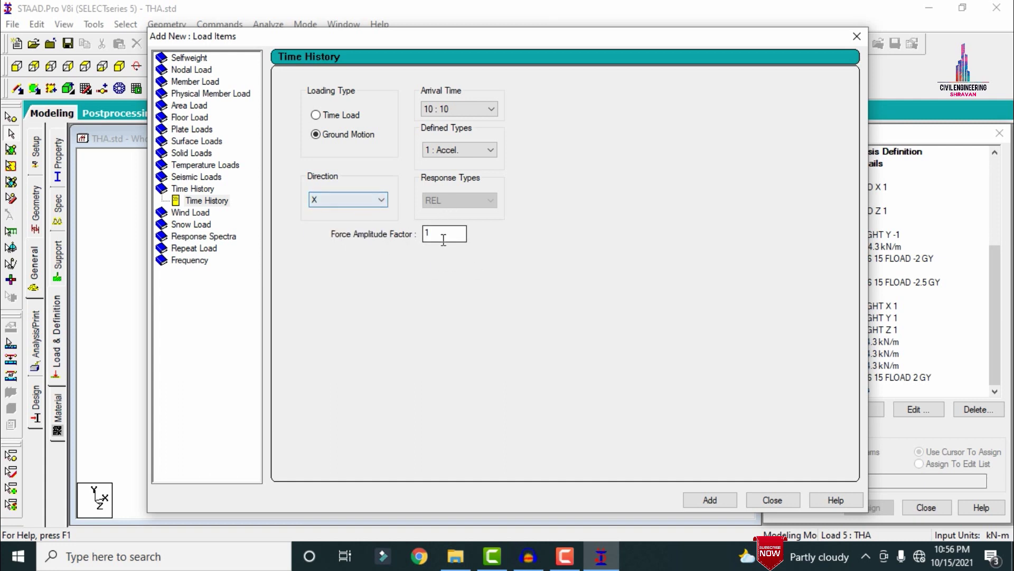
left_click(710, 501)
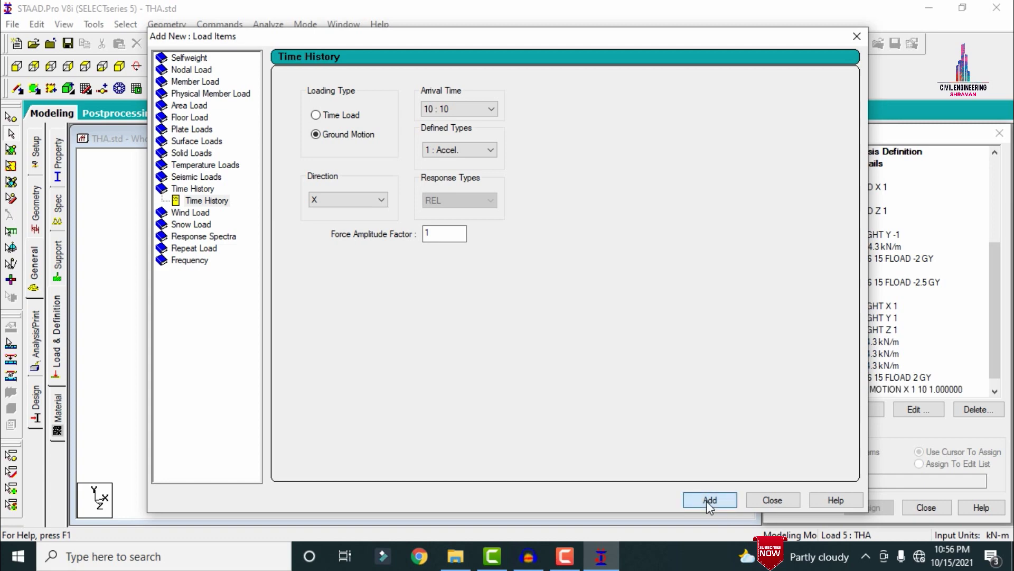
Close the load items dialog and assign the THA selfweight loads in X, Y and Z to the whole view.
left_click(771, 499)
left_click(853, 306)
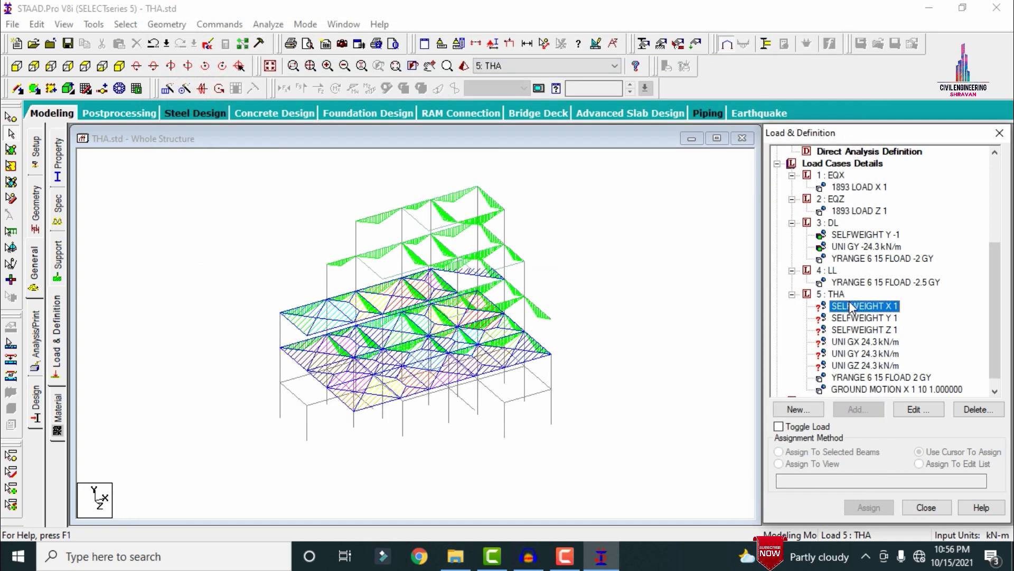
left_click(806, 466)
left_click(869, 507)
left_click(904, 361)
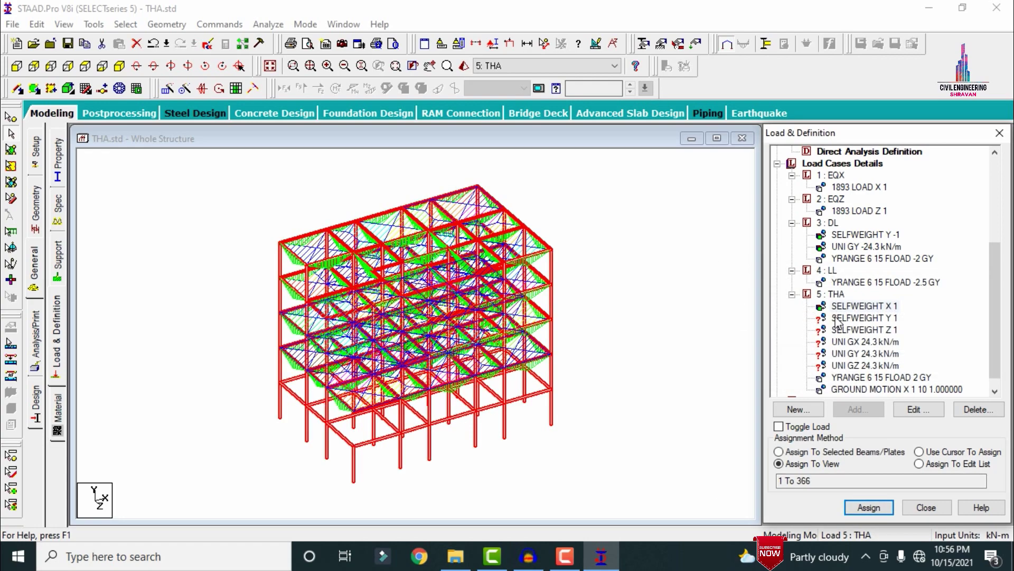
left_click(856, 317)
left_click(869, 508)
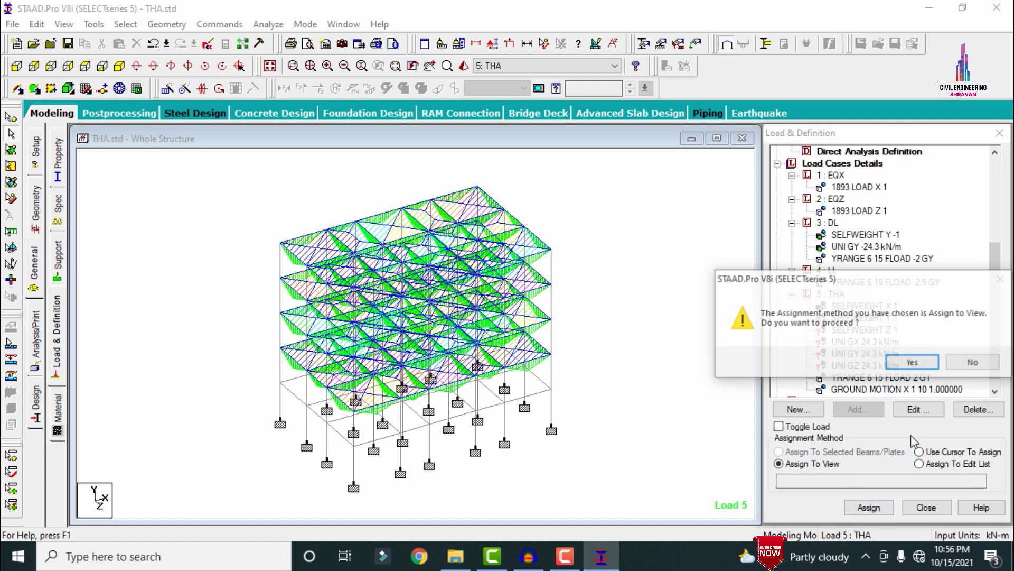
left_click(906, 361)
left_click(849, 329)
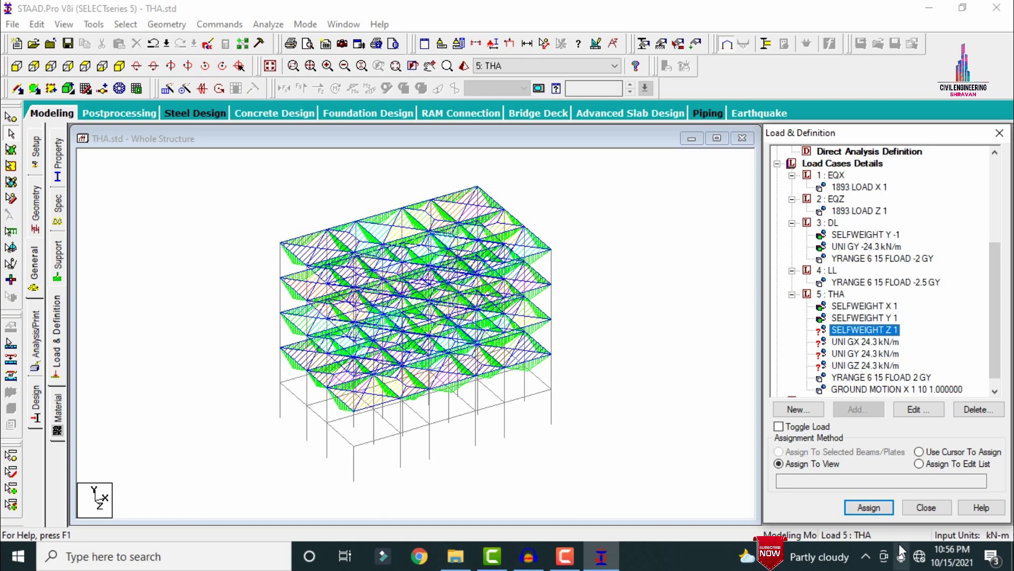
left_click(870, 507)
left_click(906, 362)
Select all beams parallel to X and Z and assign the THA uniform load UNI GX 24.3 kN/m to them.
left_click(866, 341)
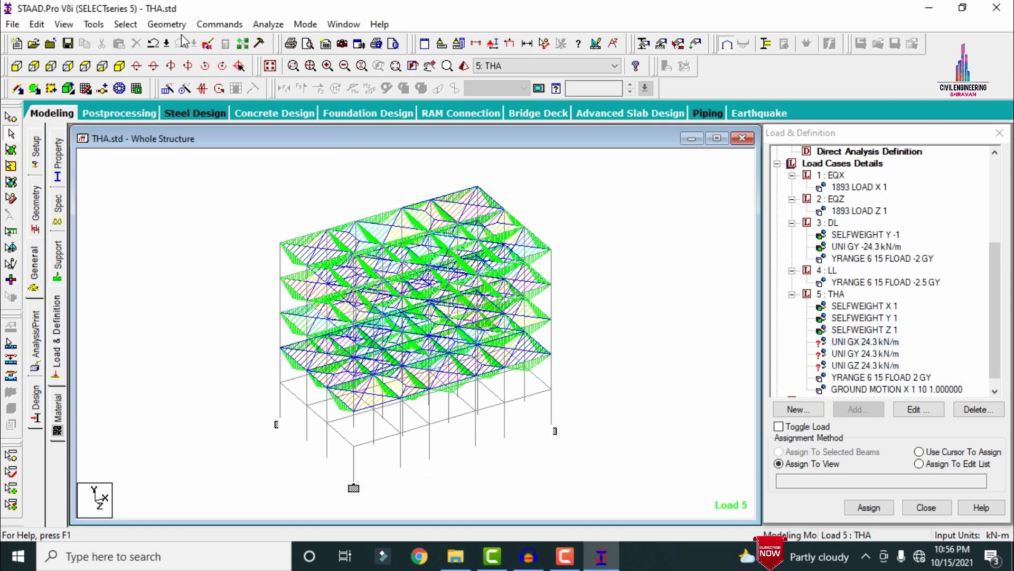
left_click(125, 24)
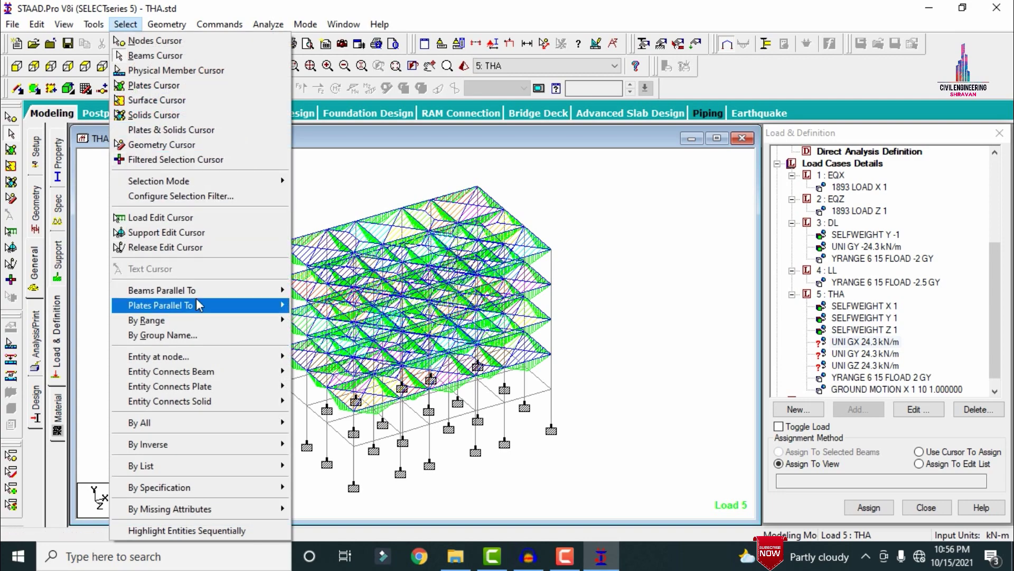
mouse_move(200, 290)
left_click(309, 292)
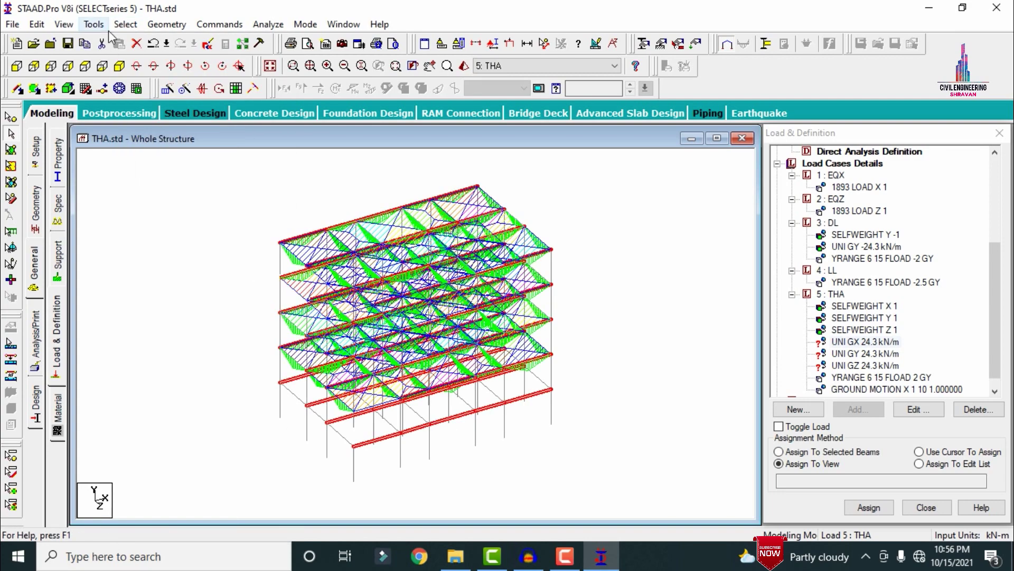
left_click(125, 23)
mouse_move(169, 290)
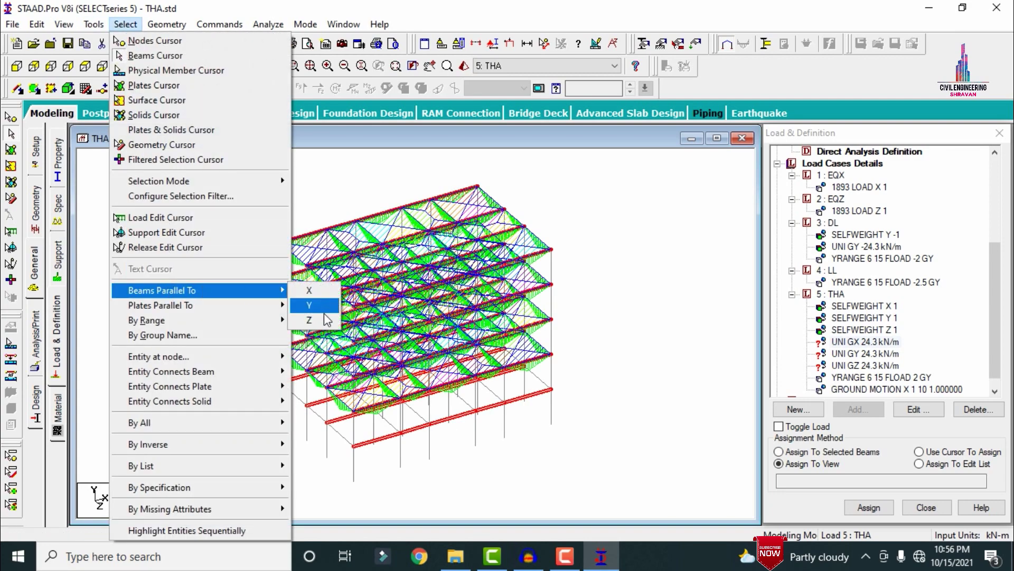
left_click(326, 311)
left_click(816, 453)
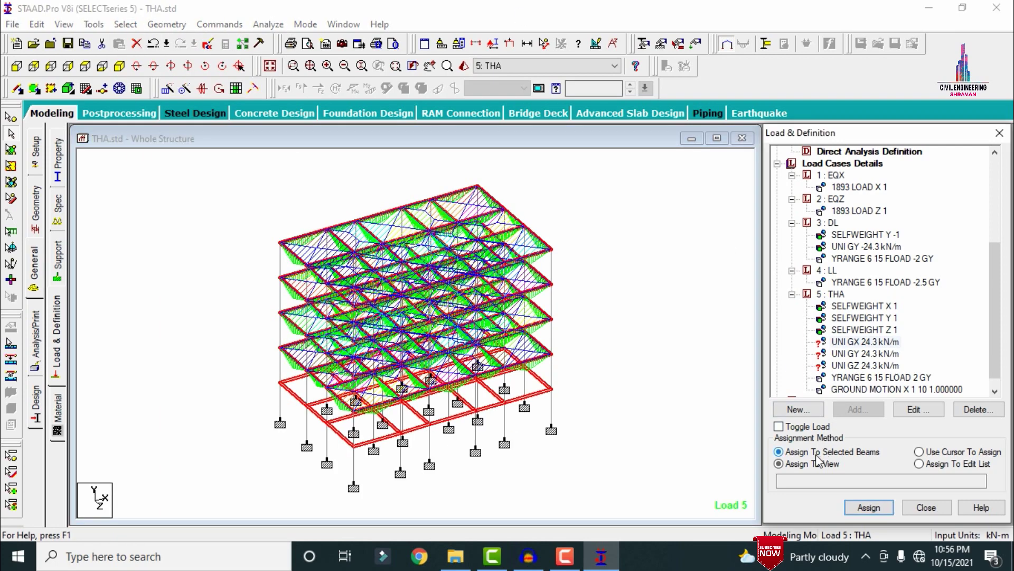
left_click(869, 508)
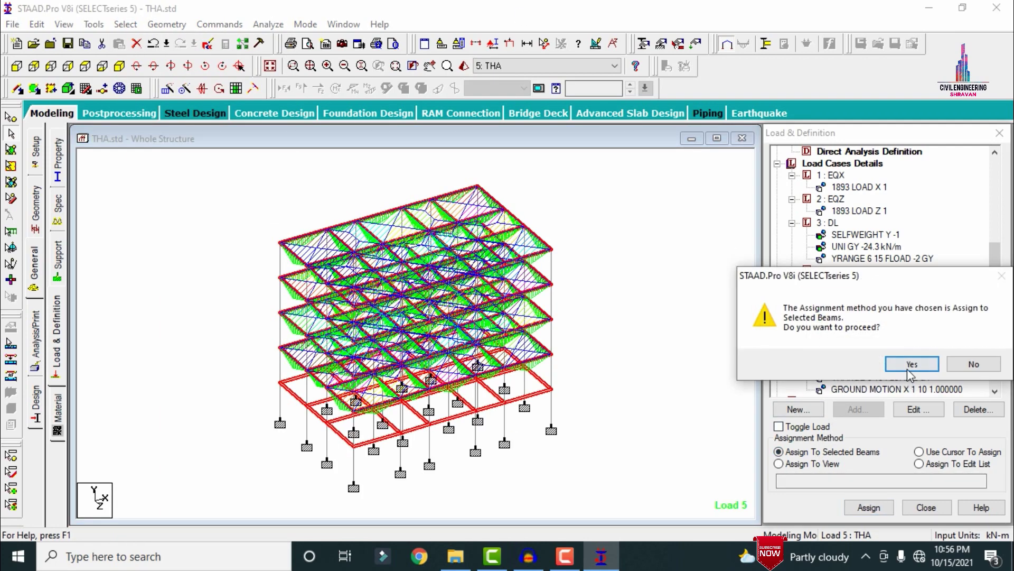
left_click(909, 369)
Assign the THA uniform loads UNI GY 24.3 kN/m and UNI GZ 24.3 kN/m to the selected beams.
left_click(843, 354)
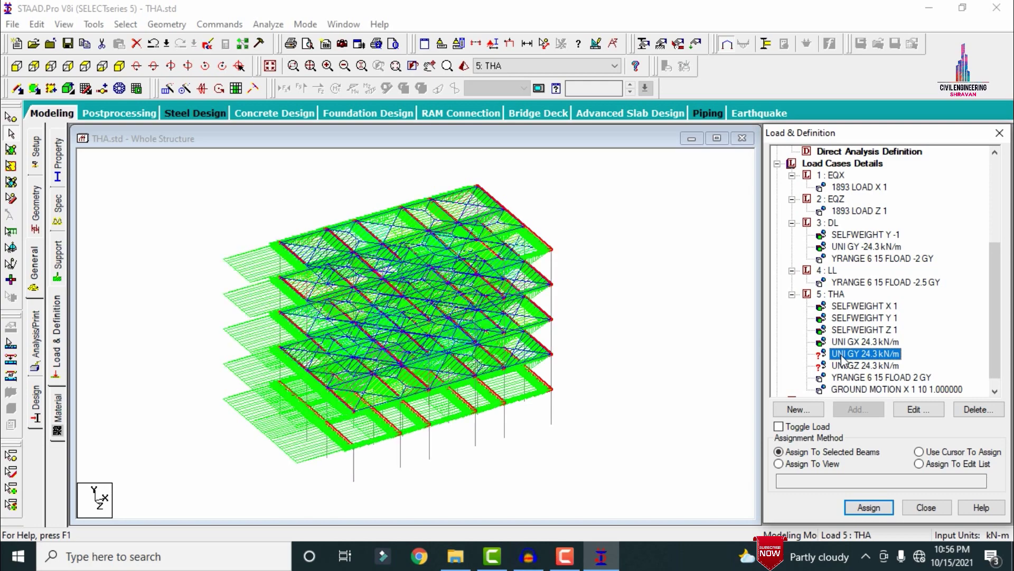
left_click(869, 507)
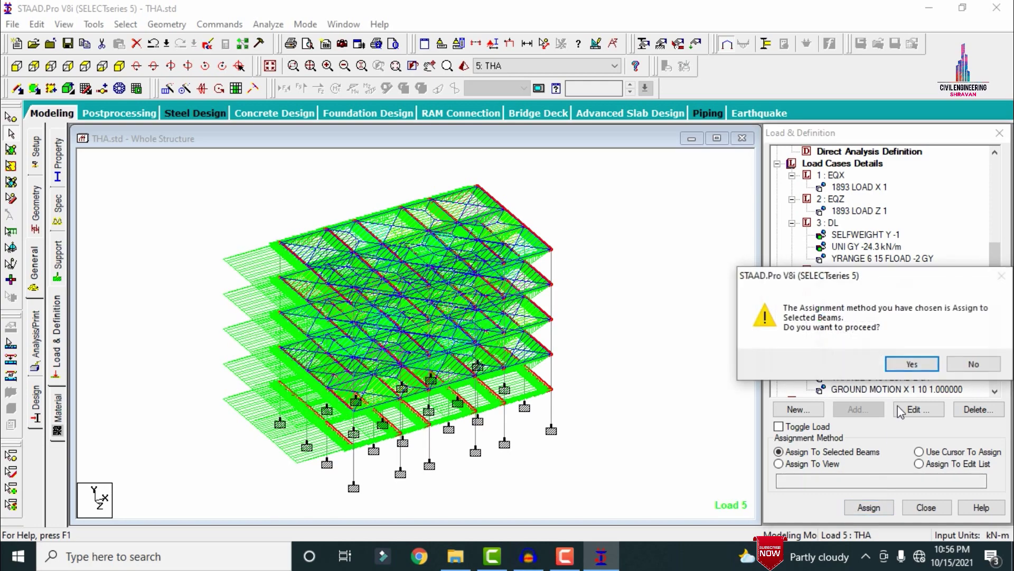
left_click(910, 363)
left_click(864, 365)
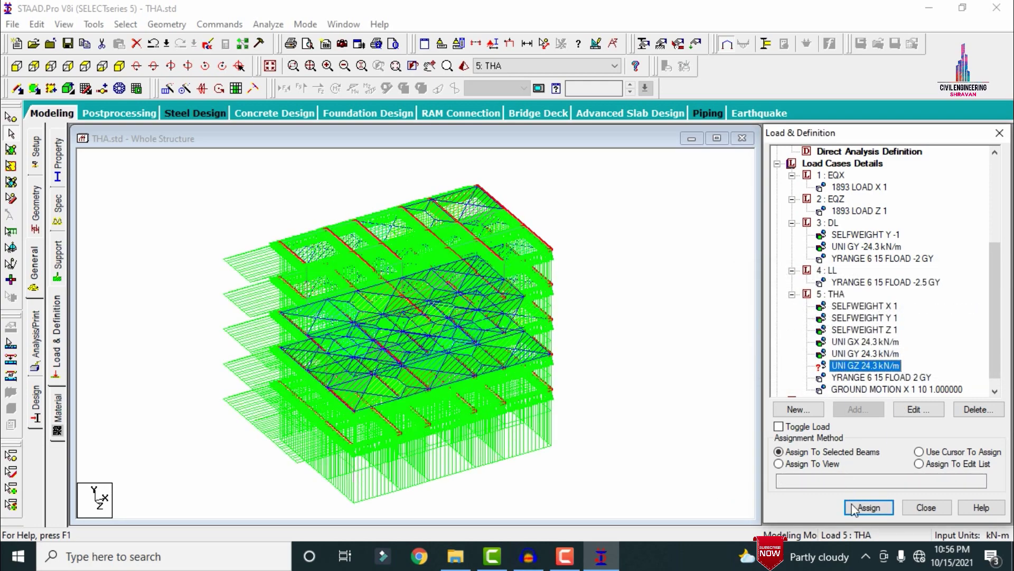
left_click(853, 508)
left_click(907, 364)
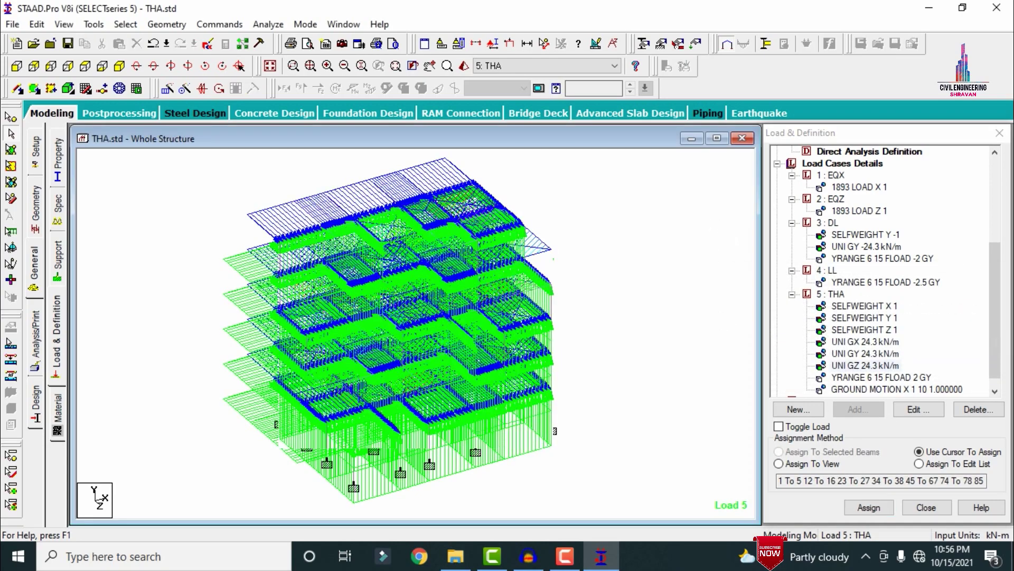
Generate automatic load combinations with Indian Code and category Genral_Structures, and add them all to the load cases.
left_click_drag(999, 319, 1000, 268)
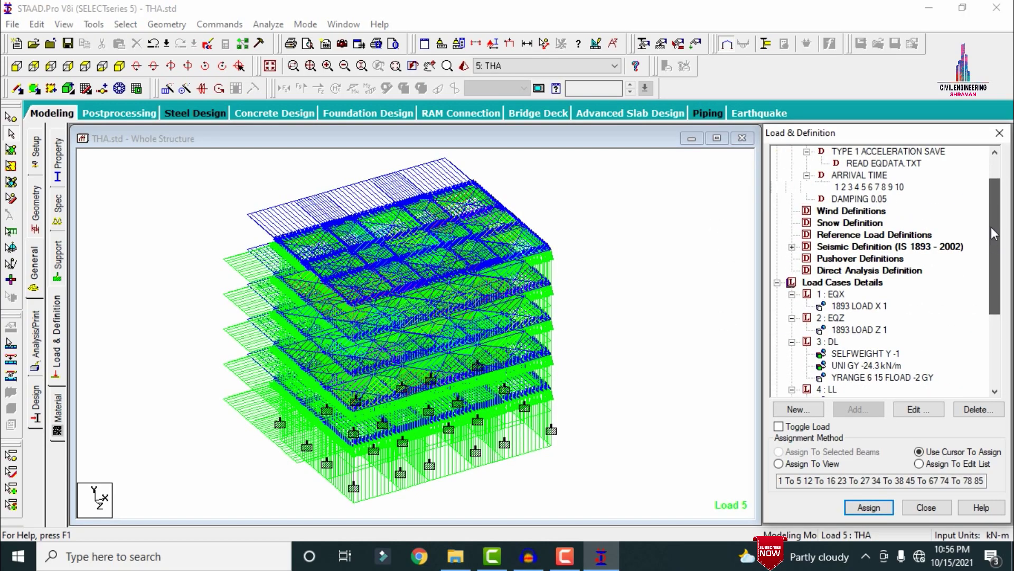
left_click(843, 282)
left_click(856, 408)
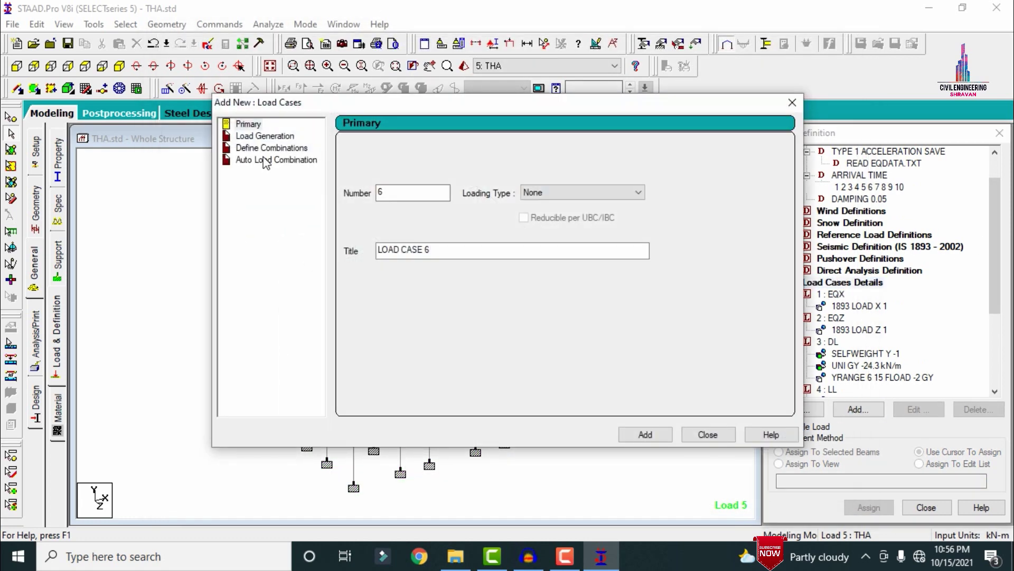
left_click(265, 160)
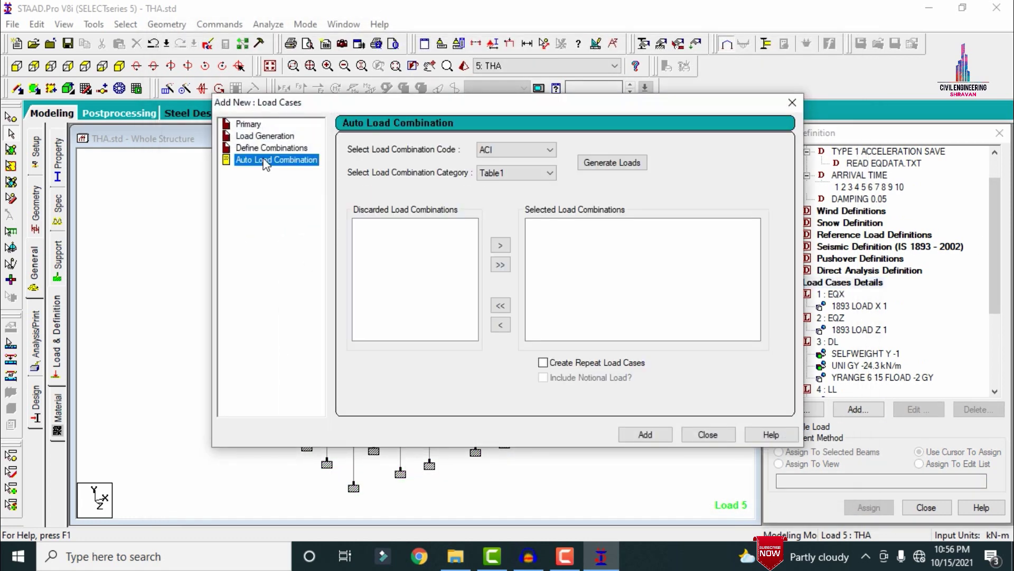
left_click(500, 151)
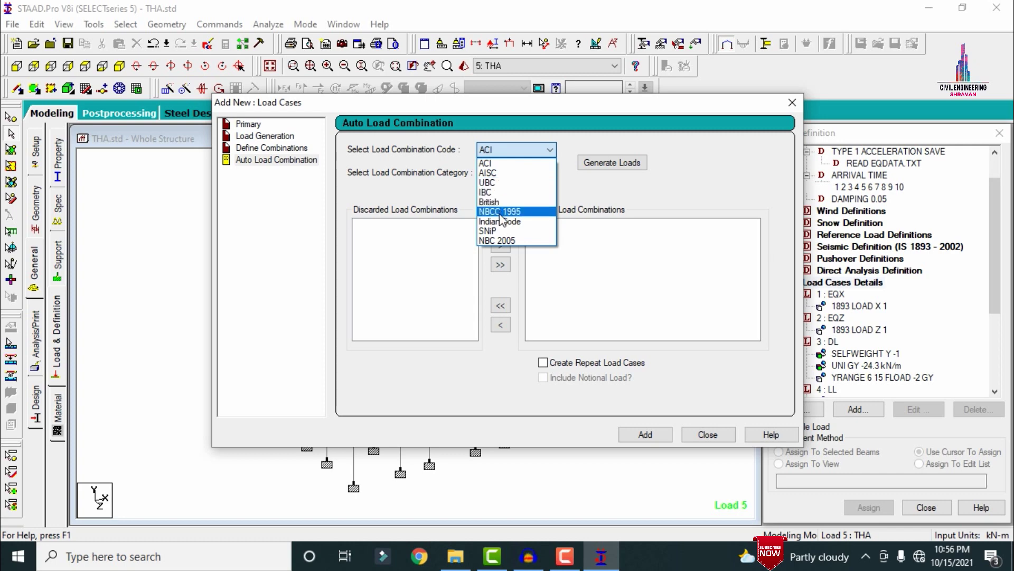
left_click(501, 222)
left_click(540, 172)
left_click(540, 172)
left_click(611, 163)
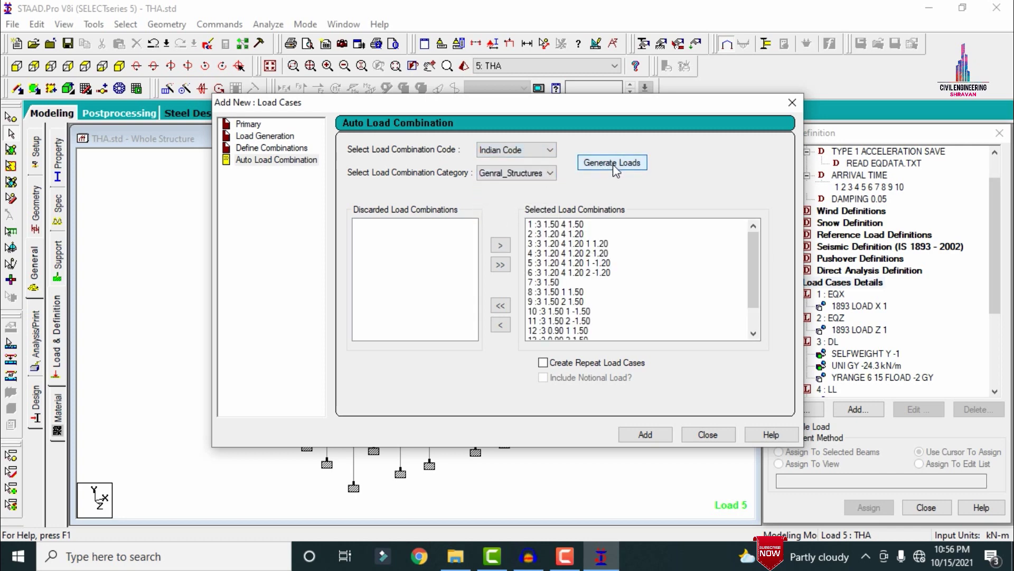
scroll(744, 275, "down", 1)
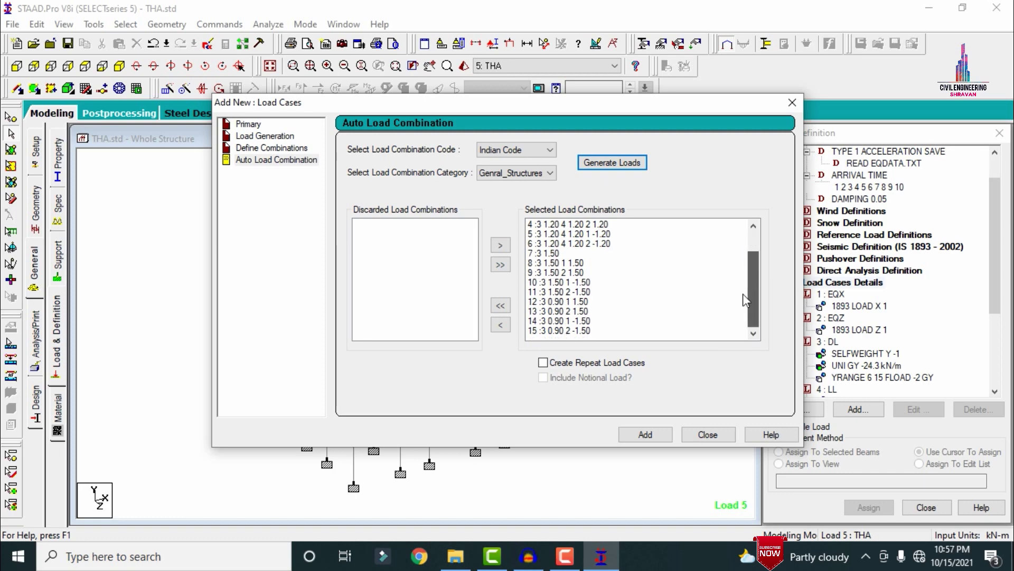
left_click(638, 439)
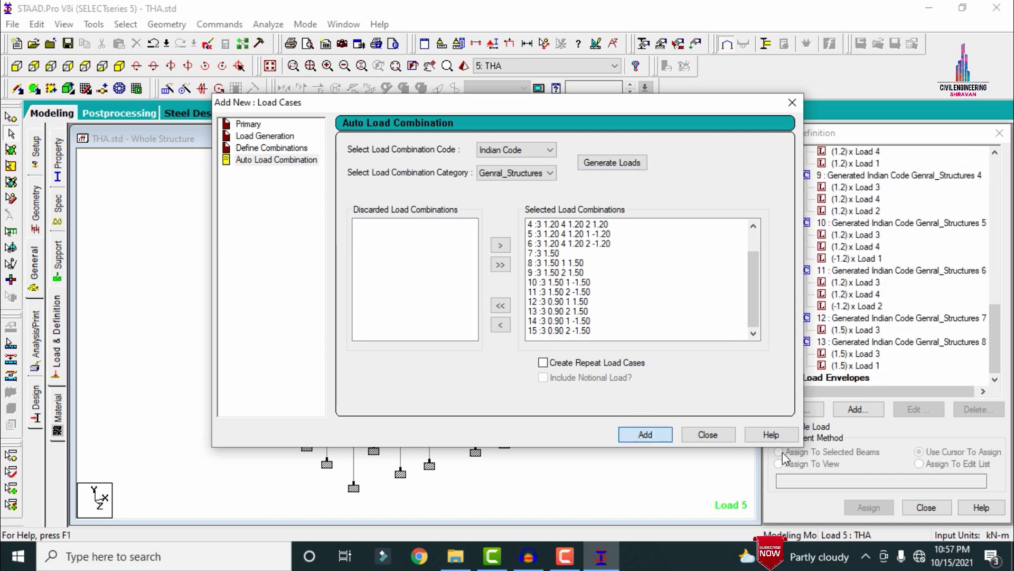
left_click(708, 433)
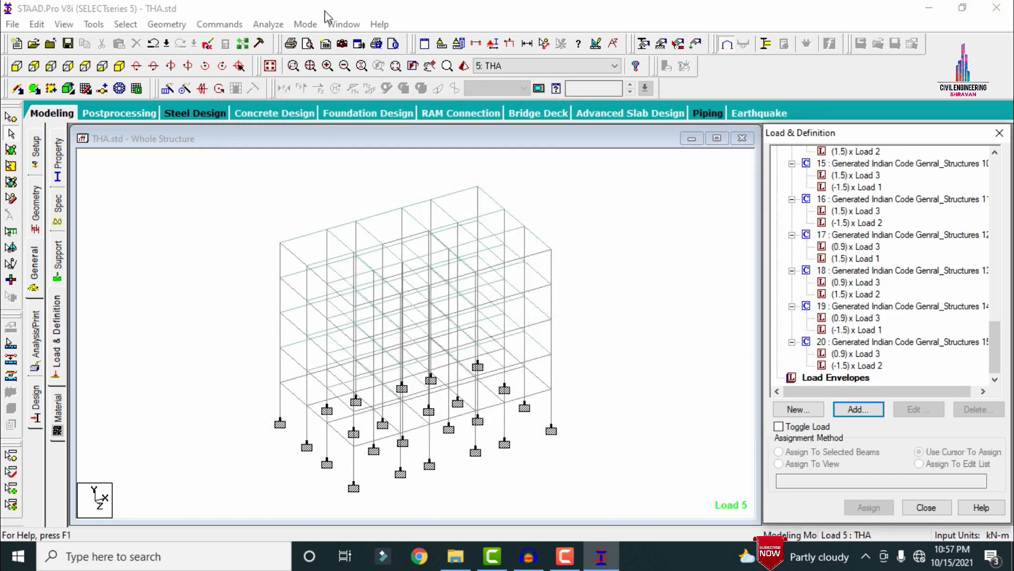
Add a Perform Analysis command with the No Print option and run the analysis.
left_click(34, 338)
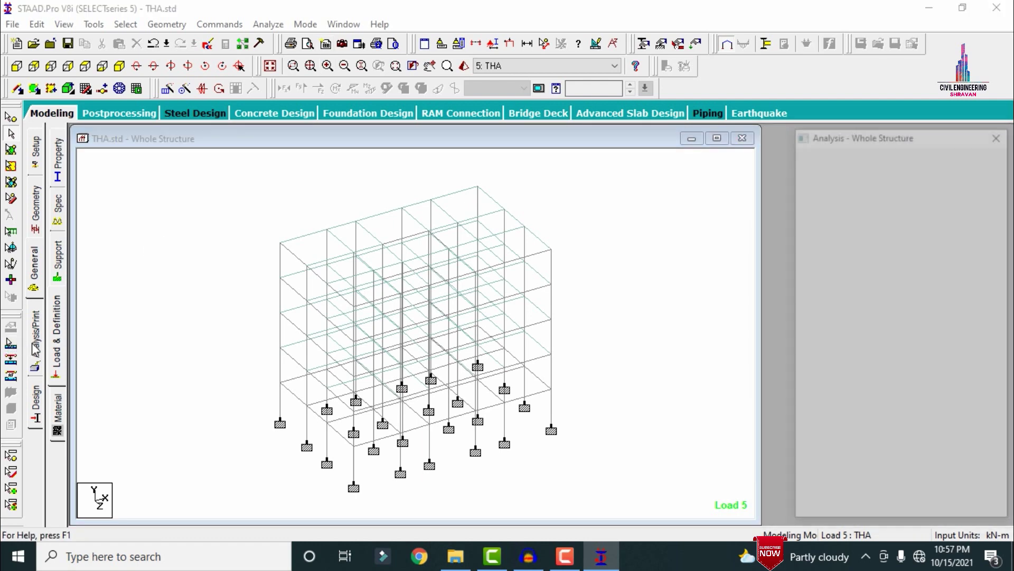
left_click(460, 437)
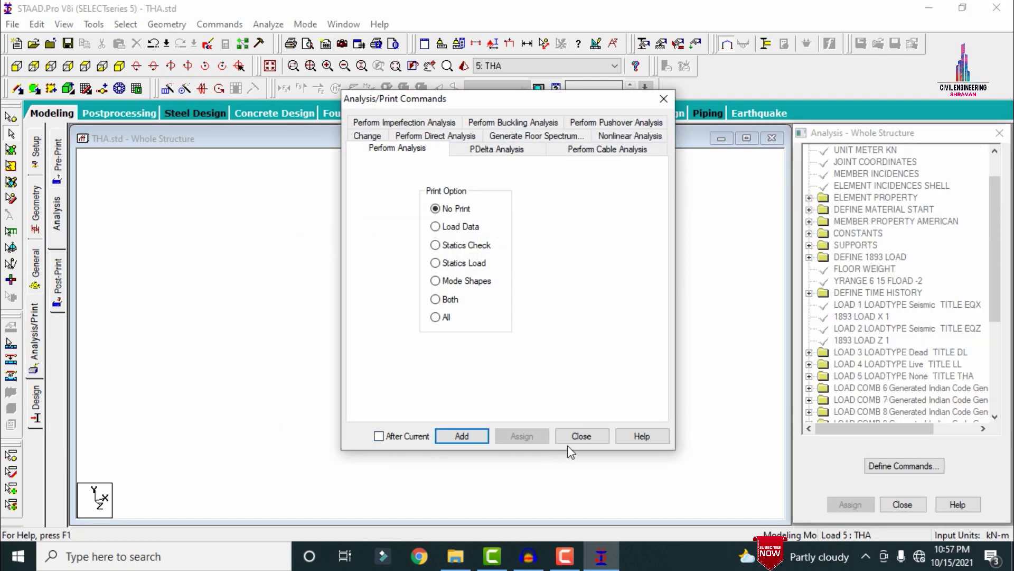
left_click(576, 438)
left_click(268, 24)
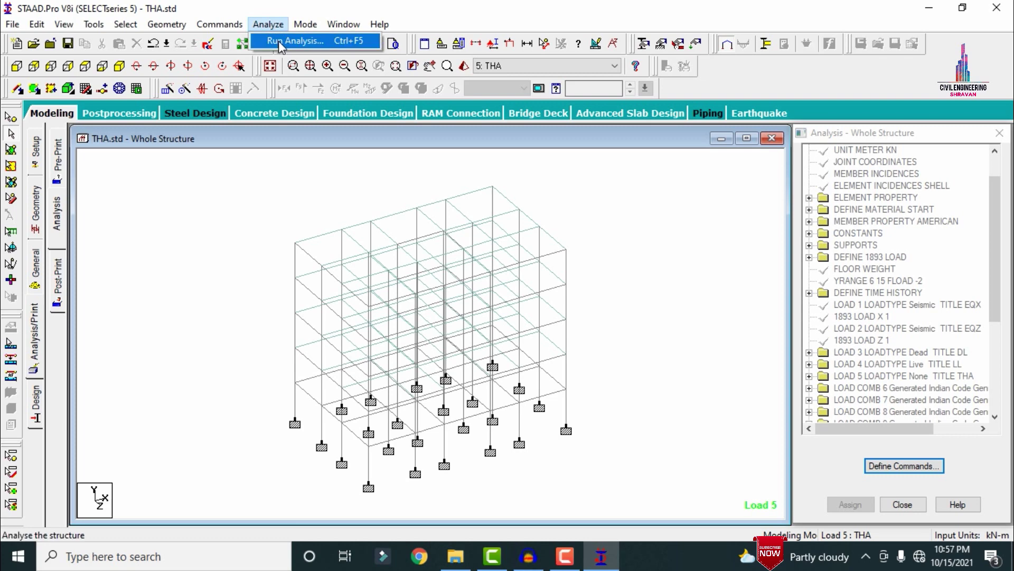
left_click(285, 41)
left_click(412, 294)
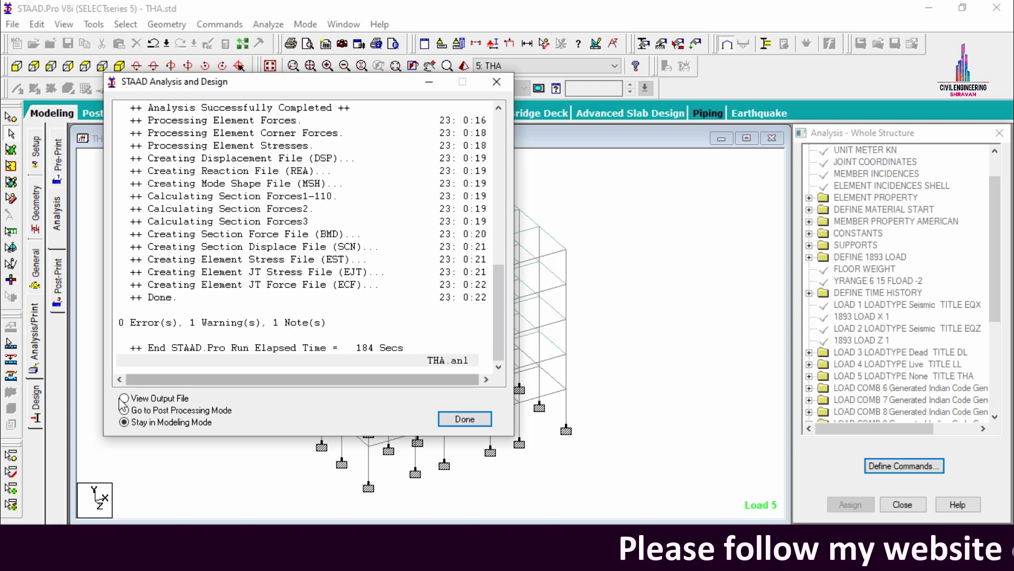
Go to post processing mode after the run and accept the results setup with all load cases selected.
left_click(145, 411)
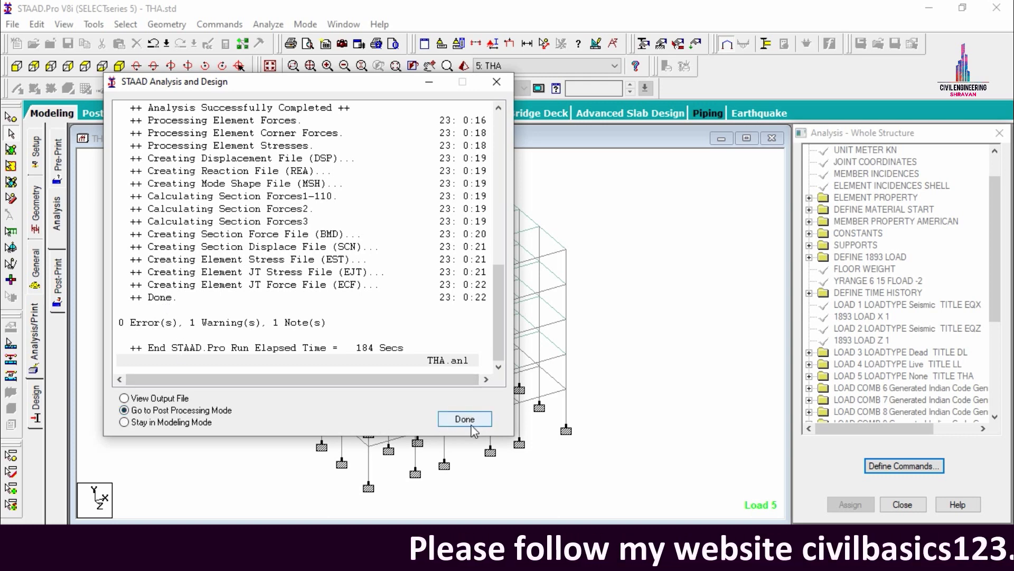
left_click(440, 422)
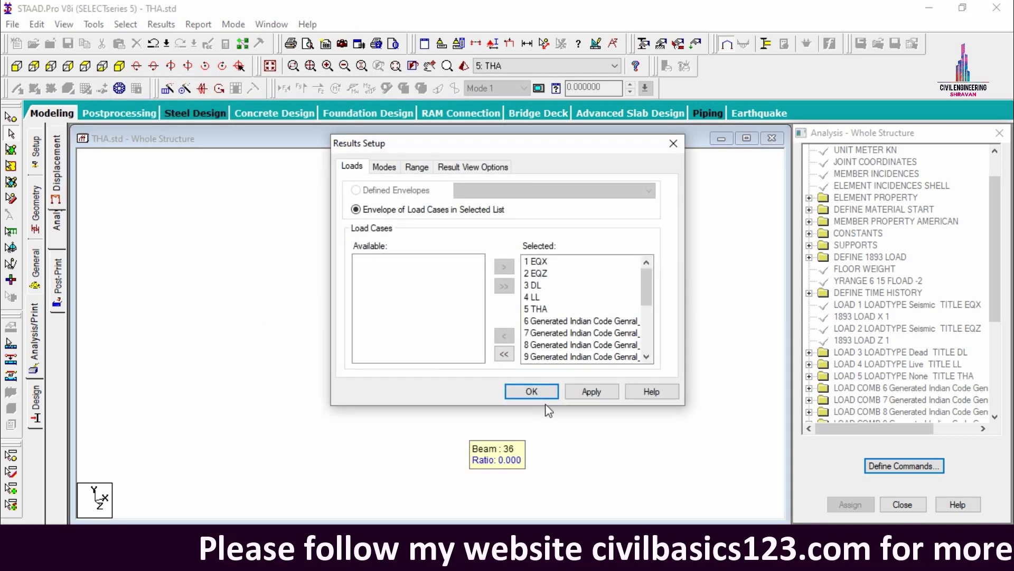
left_click(581, 394)
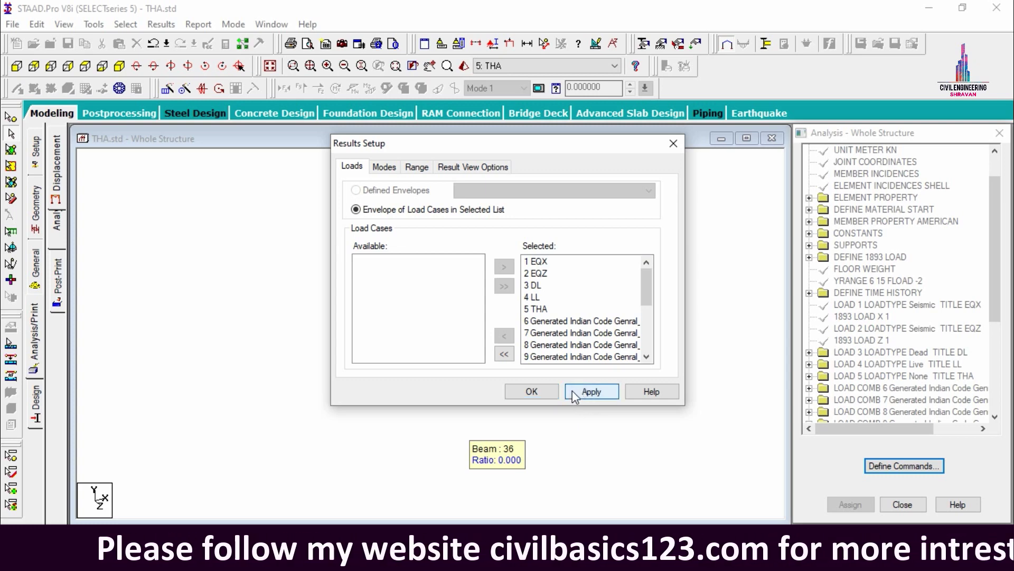
left_click(533, 394)
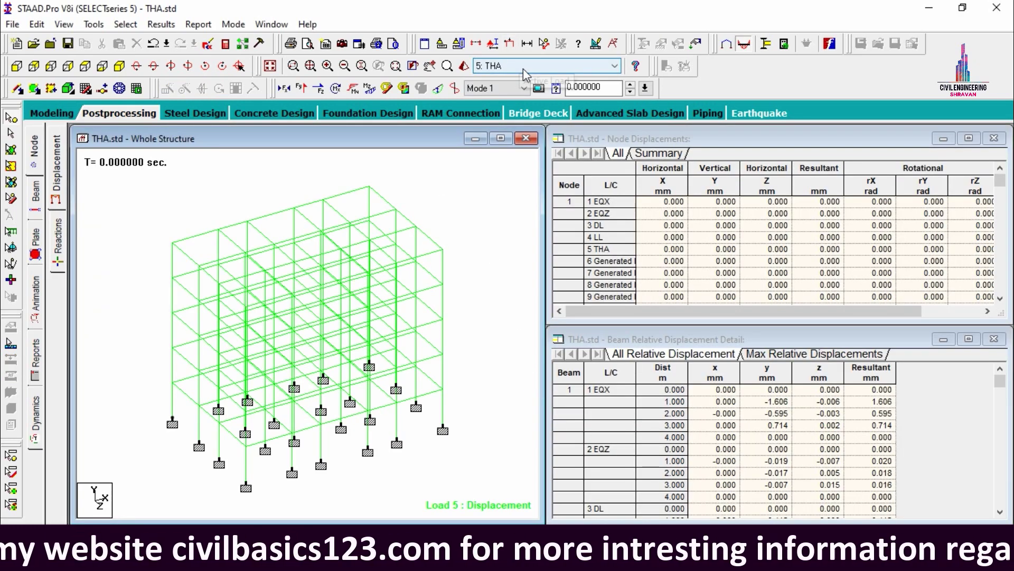
Choose Mode 5 and advance the time step of the THA displacement display to 1.029167 sec.
left_click(509, 88)
left_click(499, 149)
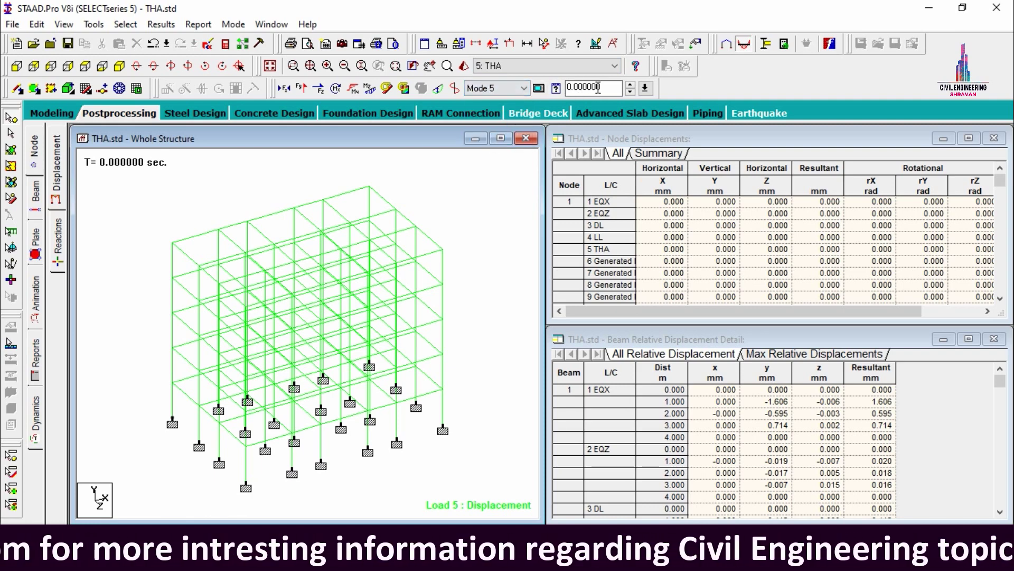
left_click(636, 84)
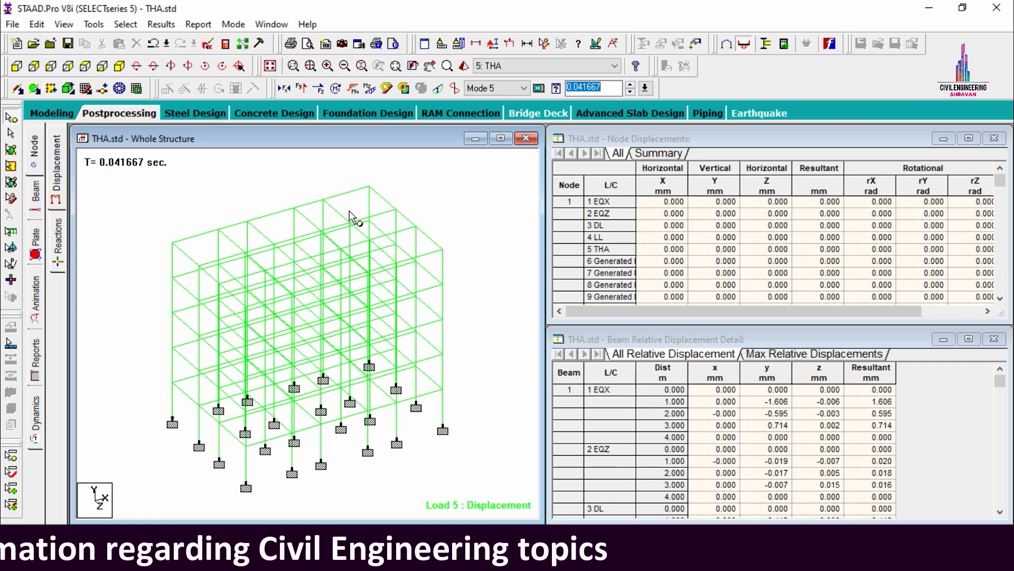
left_click(605, 87)
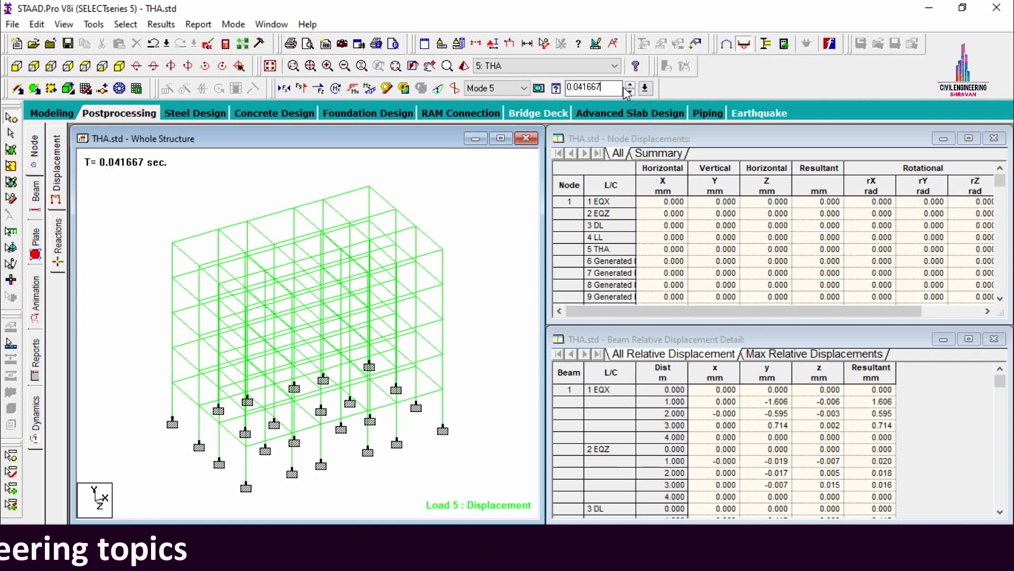
left_click_drag(629, 87, 632, 88)
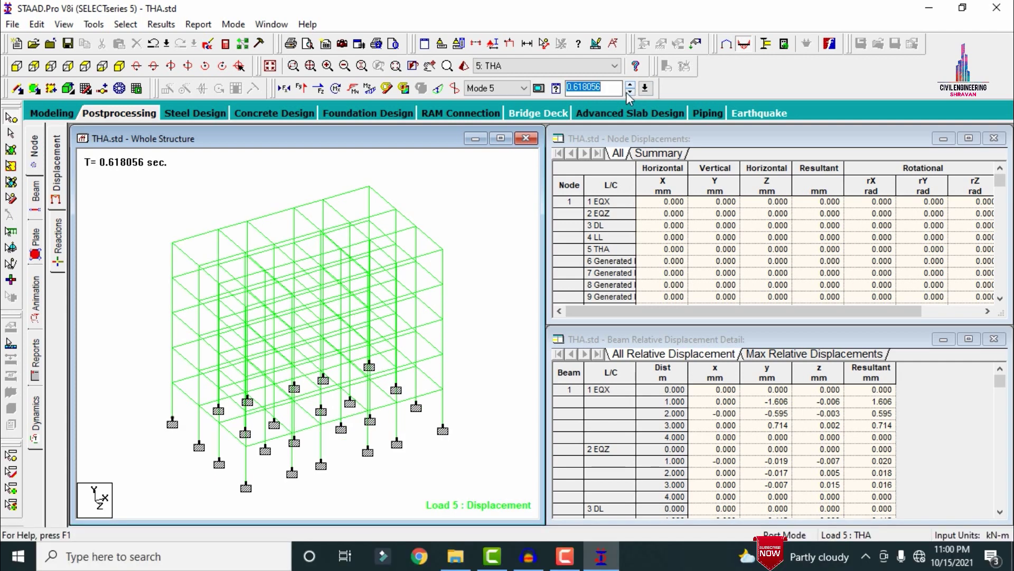
type("1")
left_click(630, 85)
left_click(630, 85)
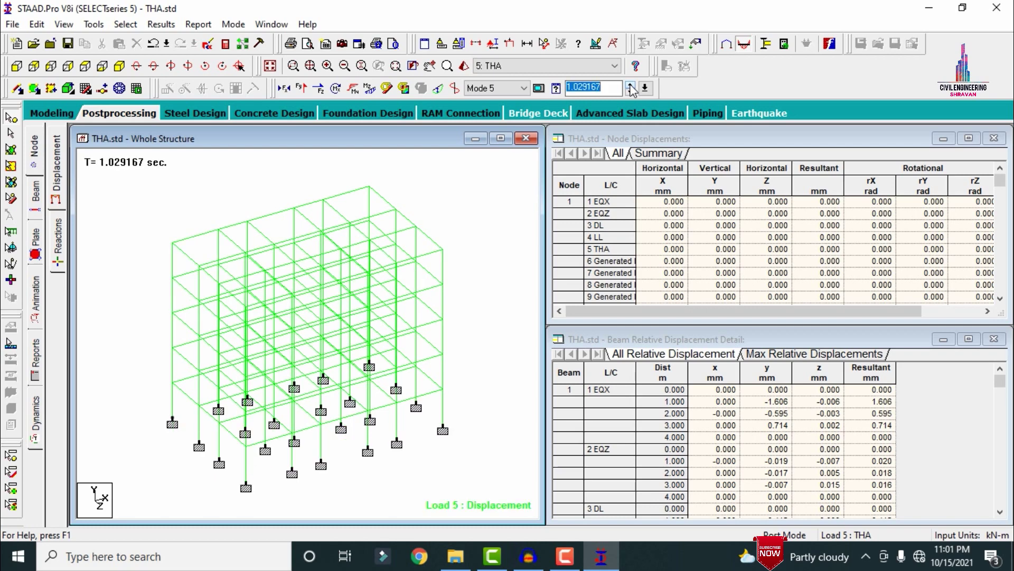
Show the beam force results for load case THA and switch the diagram from bending Z to shear Y.
left_click(37, 194)
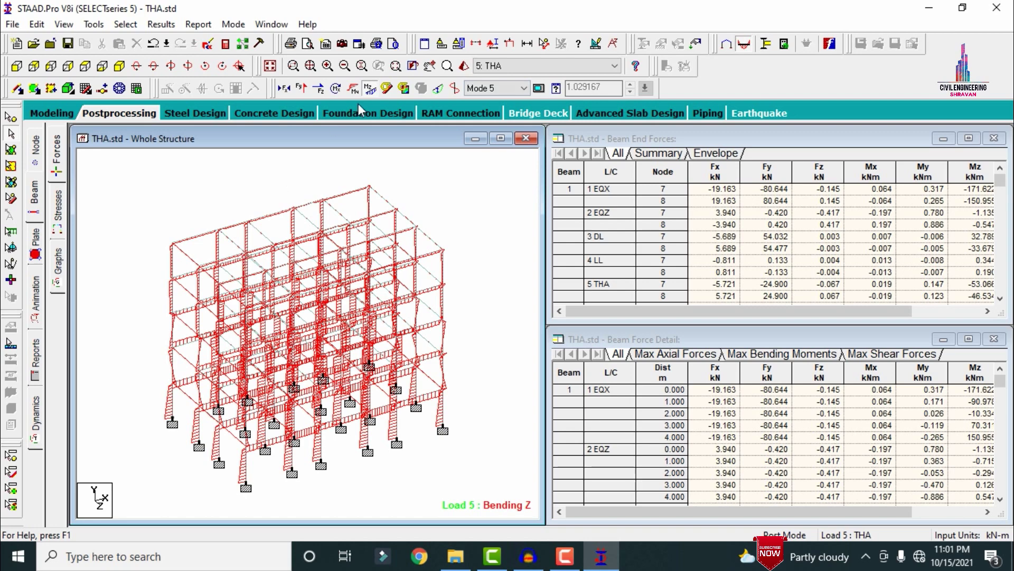
left_click(367, 90)
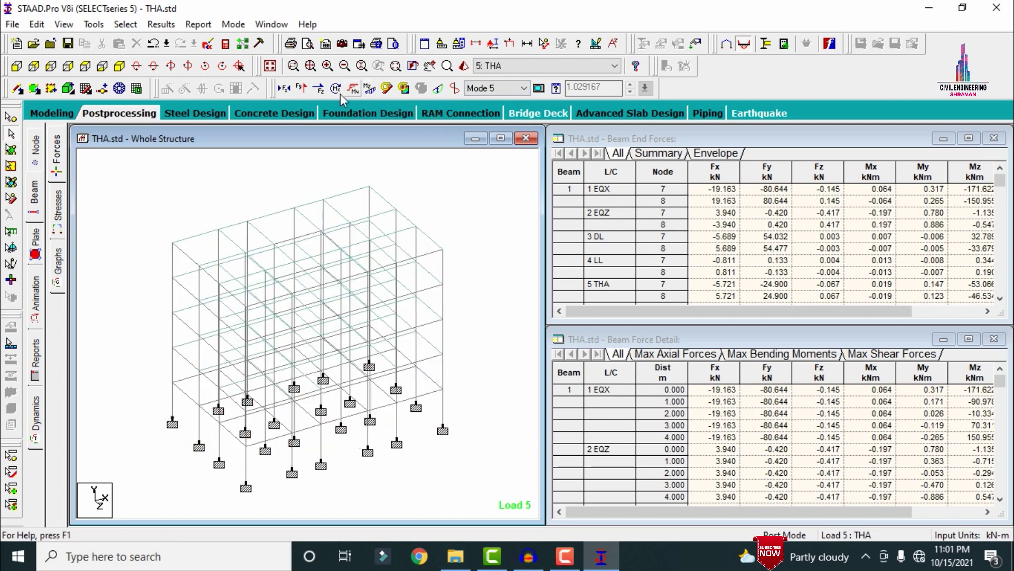
left_click(304, 88)
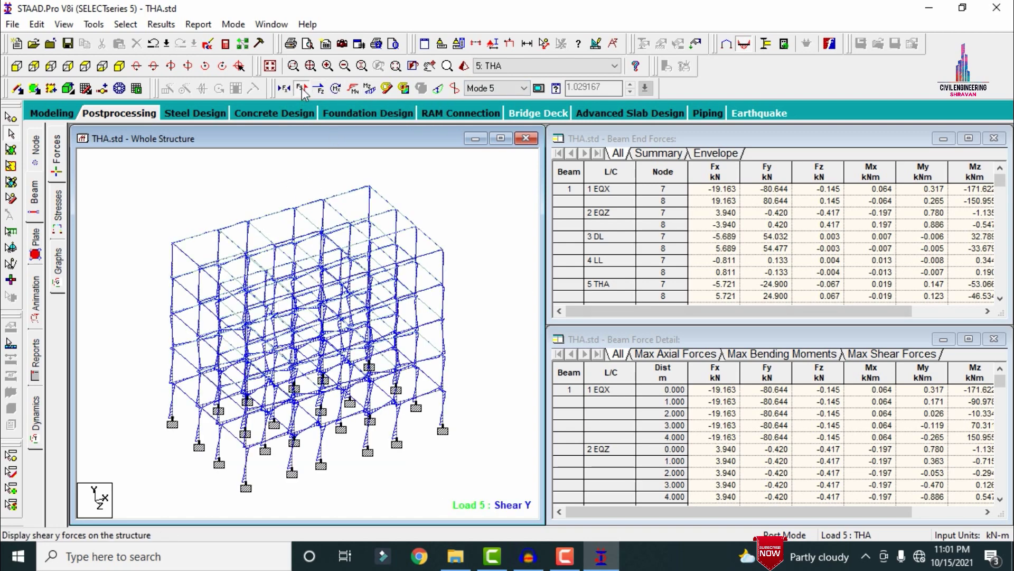
Review the beam graphs and the beam stress contour for load case THA, and return to the beam forces.
left_click(58, 262)
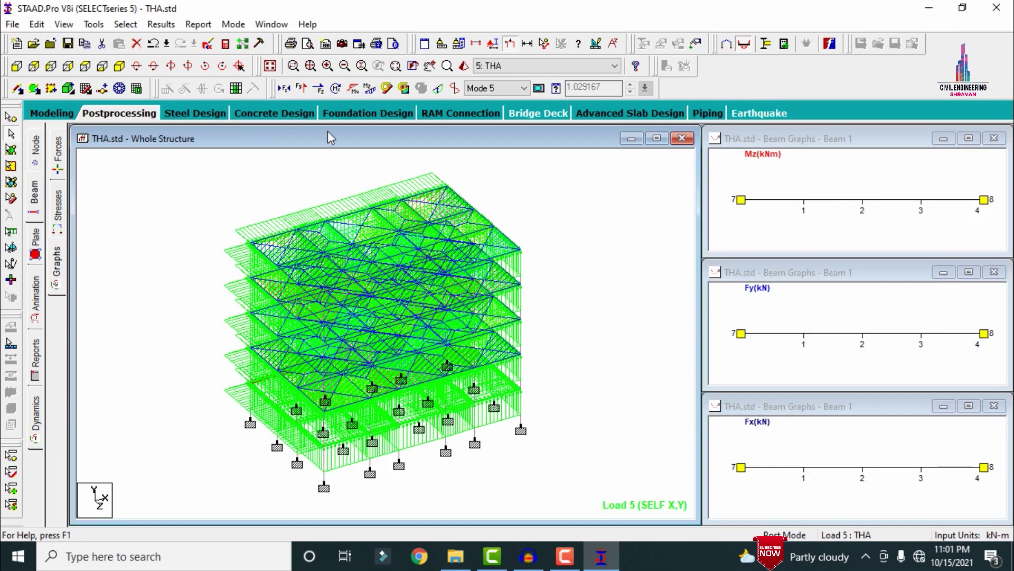
left_click(59, 216)
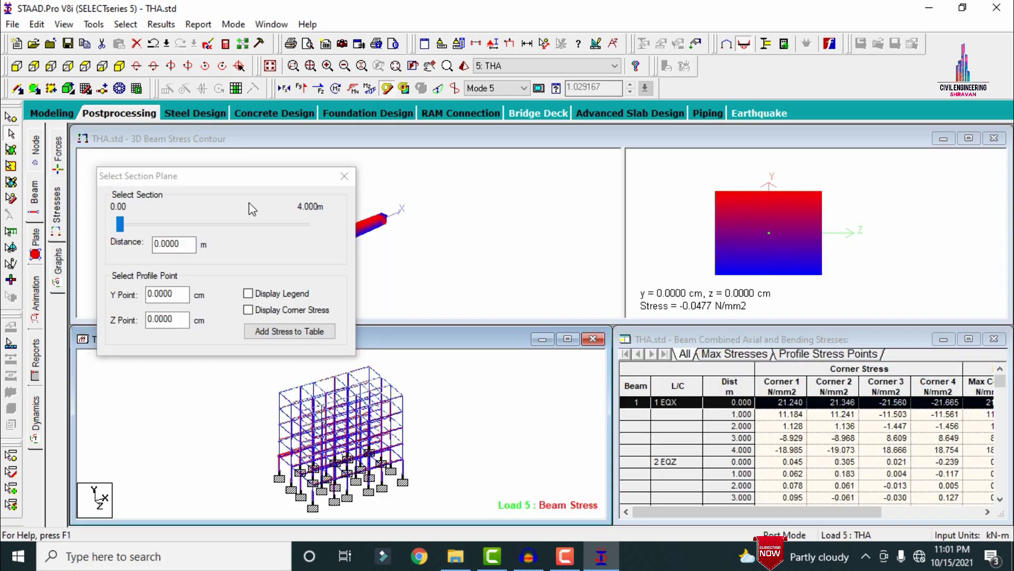
left_click(59, 153)
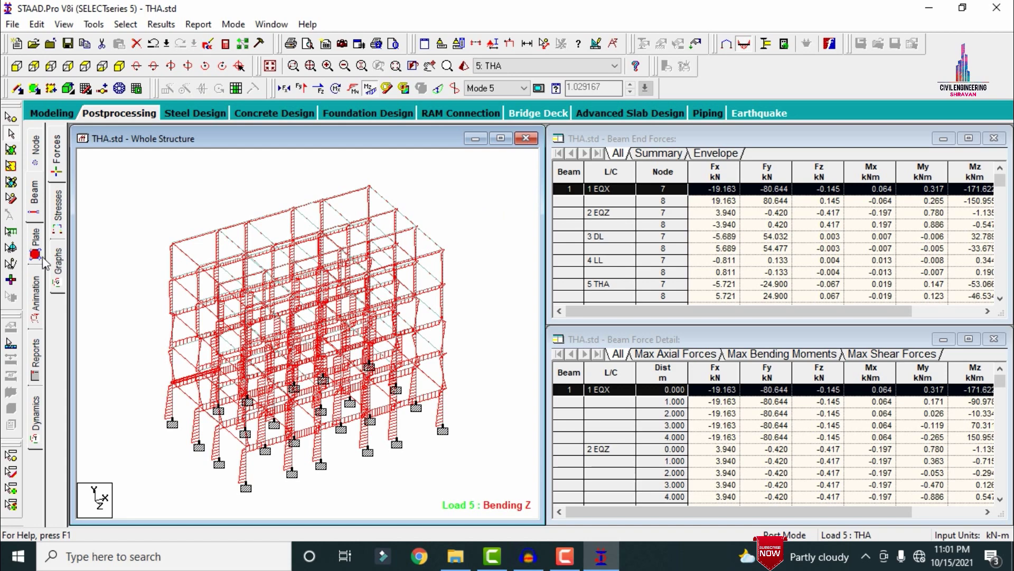
Display the plate stress contour for load case THA with the Max Absolute stress type and Normal Fill.
left_click(35, 255)
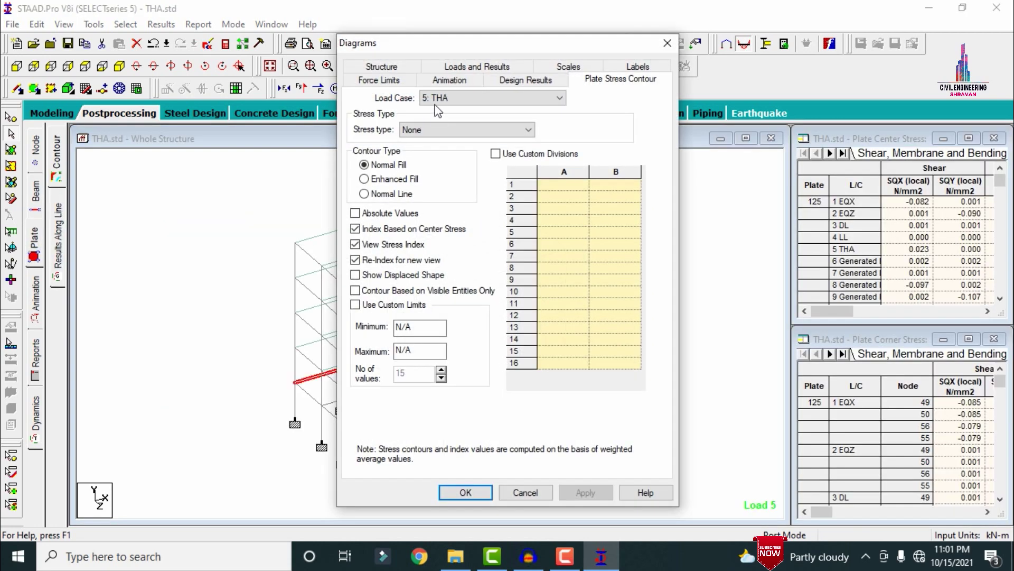
left_click(425, 129)
left_click(426, 140)
left_click(581, 494)
left_click(465, 492)
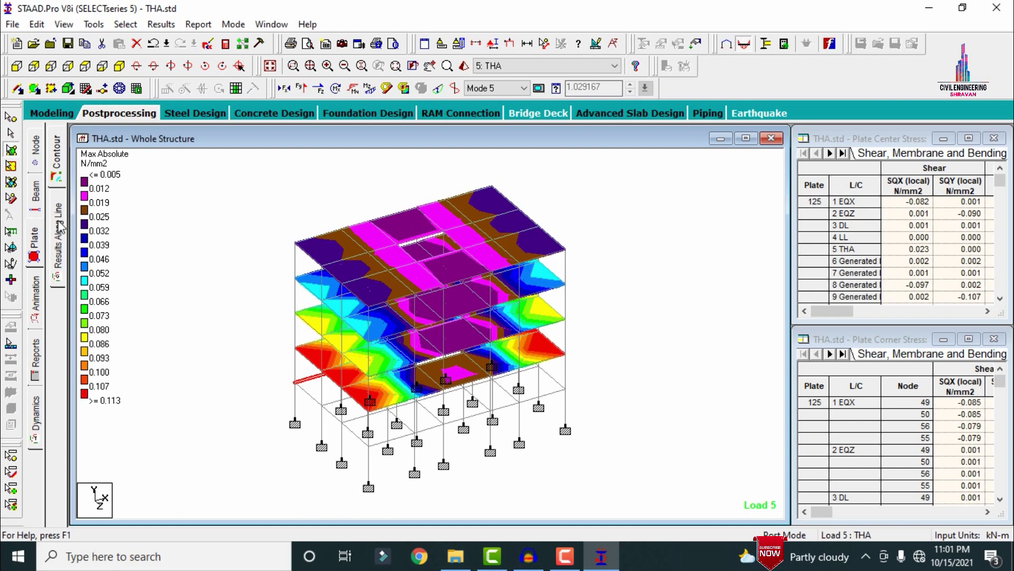
Go to the animation page, open the analysis output file, and examine the eigensolution's calculated frequencies, periods and accuracy for load case 5.
left_click(34, 296)
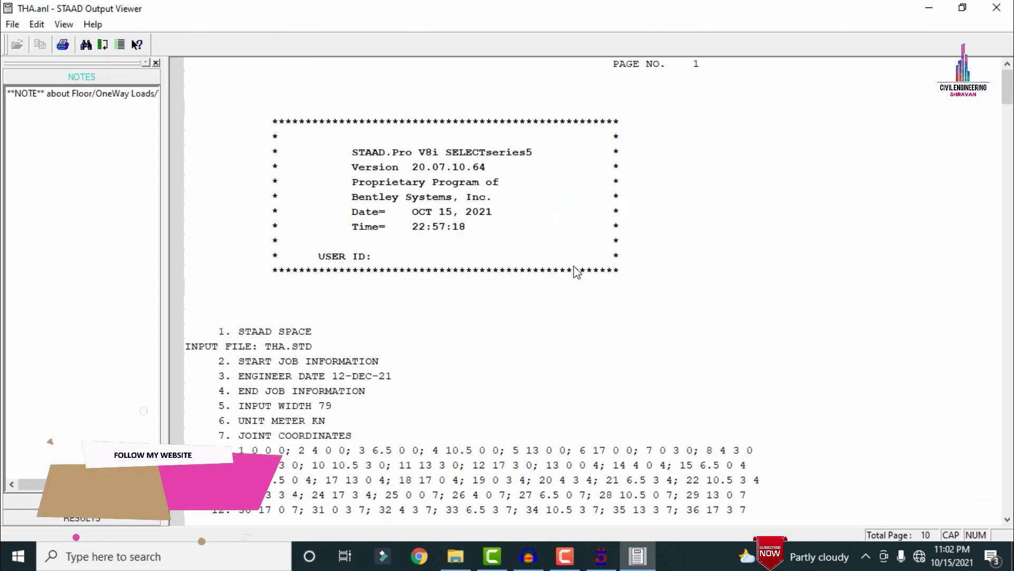
left_click(74, 518)
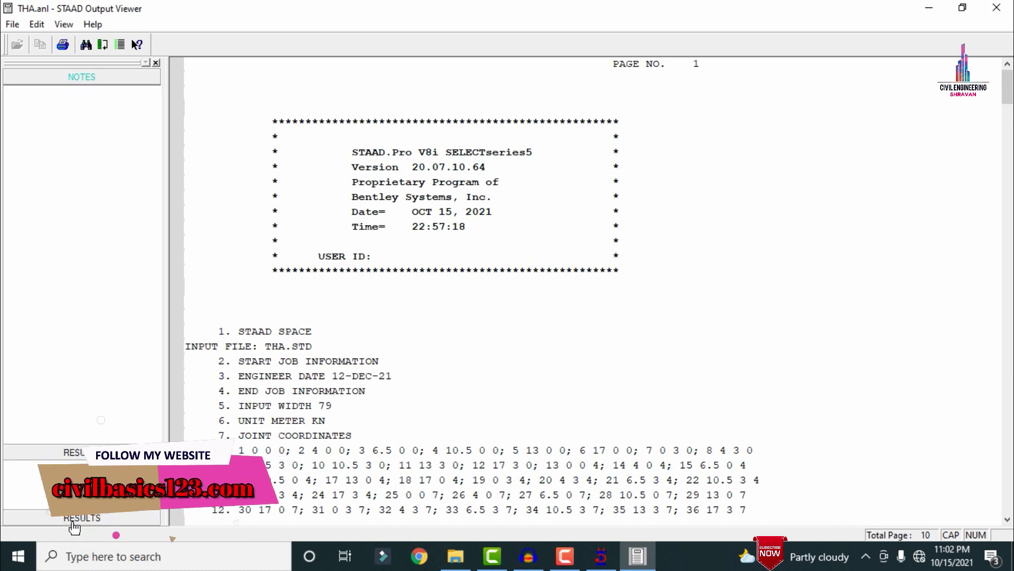
left_click(50, 128)
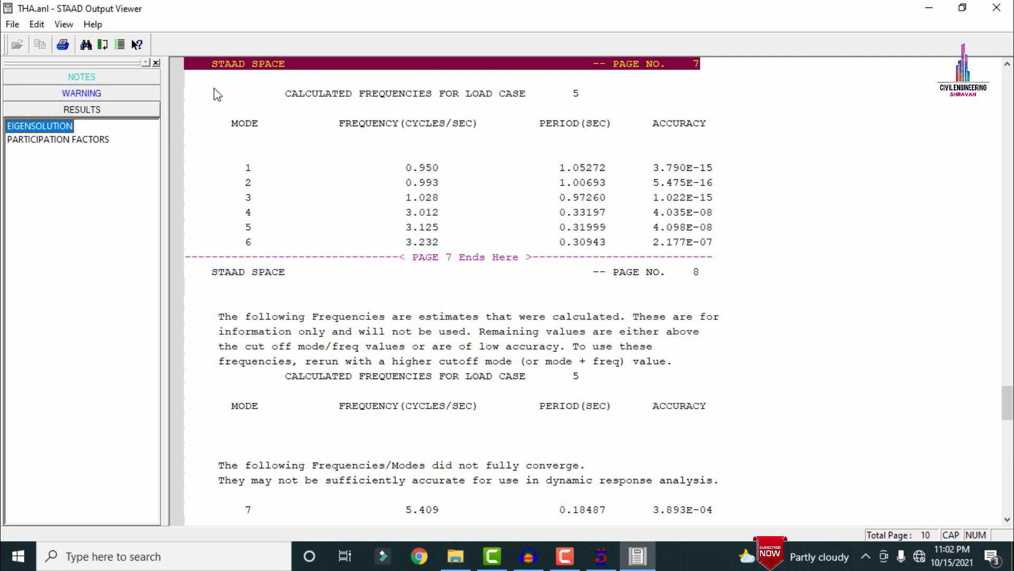
left_click(287, 124)
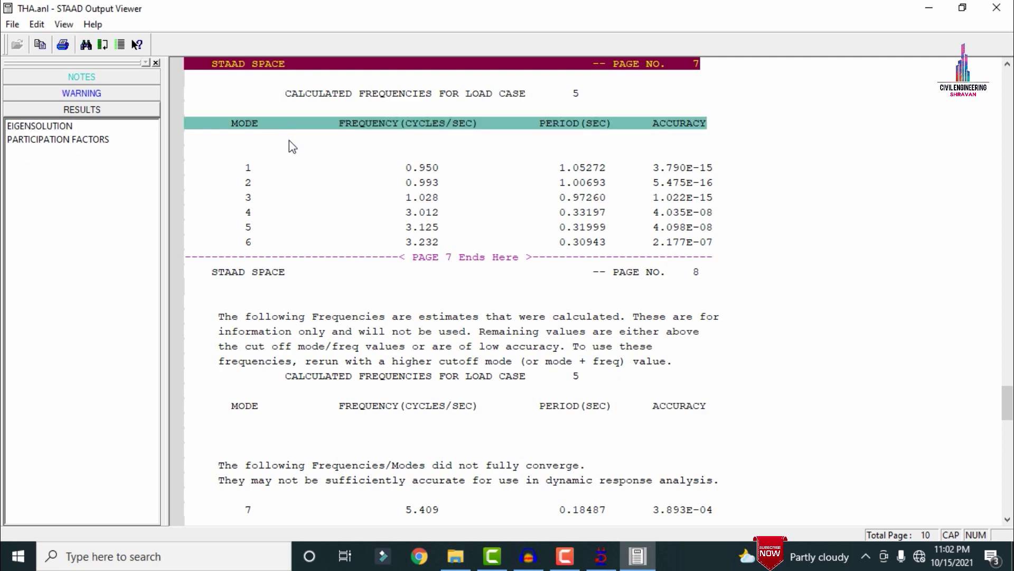
scroll(280, 264, "down", 6)
scroll(309, 265, "up", 5)
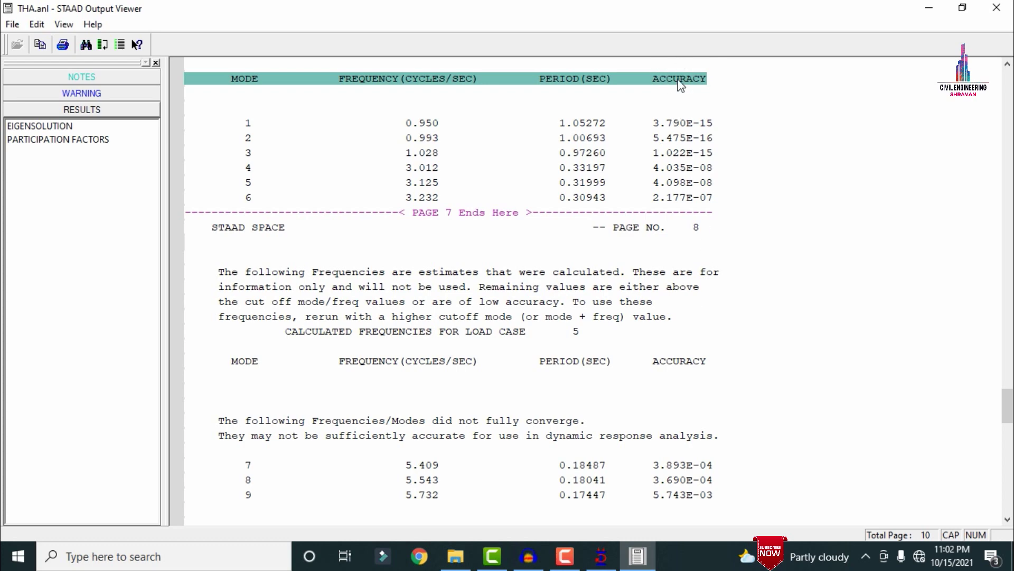
Examine the modal weights, generalized weights and mass participation factors in the output file.
scroll(685, 193, "down", 8)
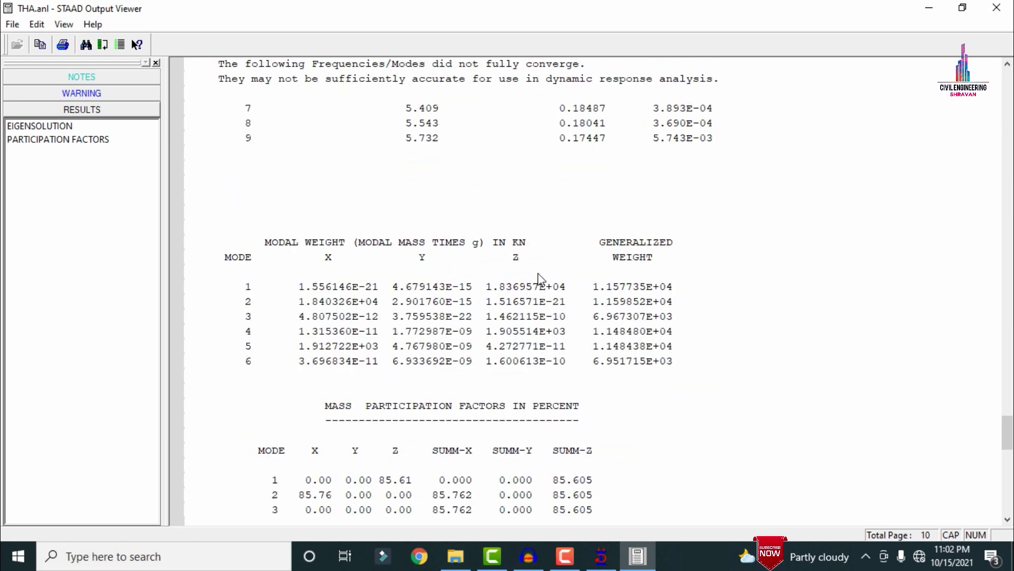
left_click(378, 244)
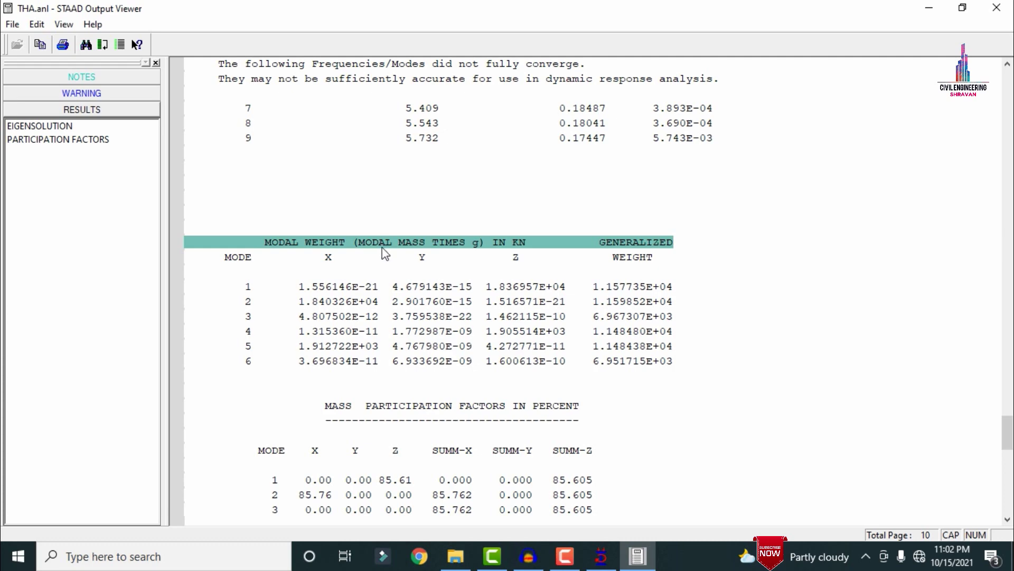
left_click(657, 290)
scroll(608, 330, "down", 11)
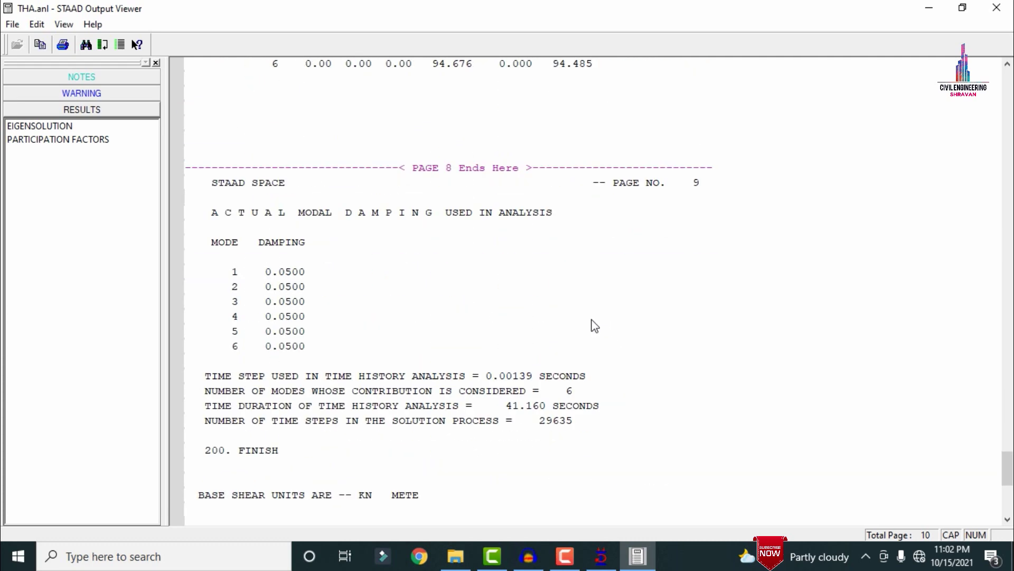
Examine the modal damping, the maximum base shear and its times in the output file, and close the output viewer.
left_click(287, 247)
scroll(287, 353, "down", 4)
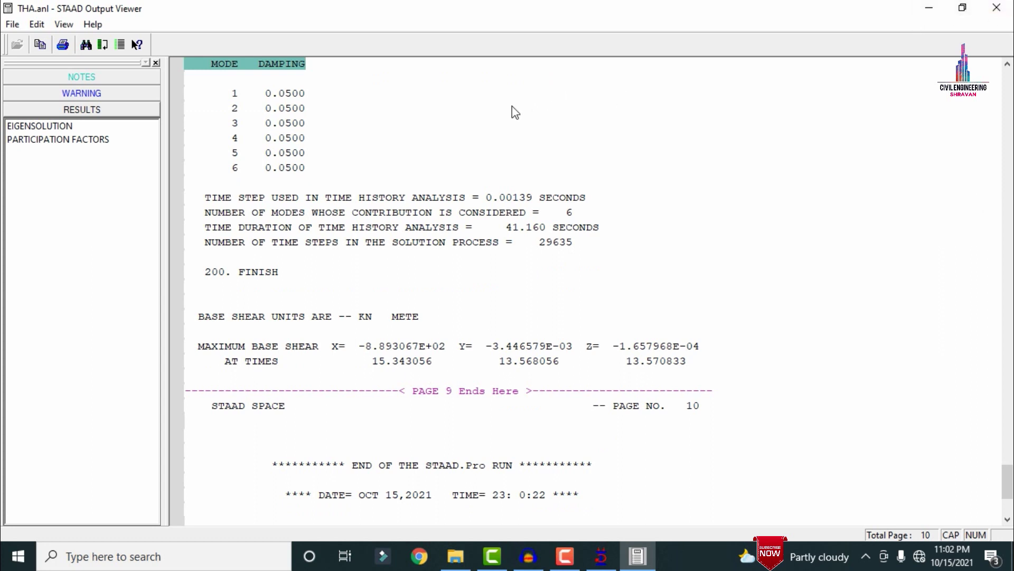
left_click(253, 351)
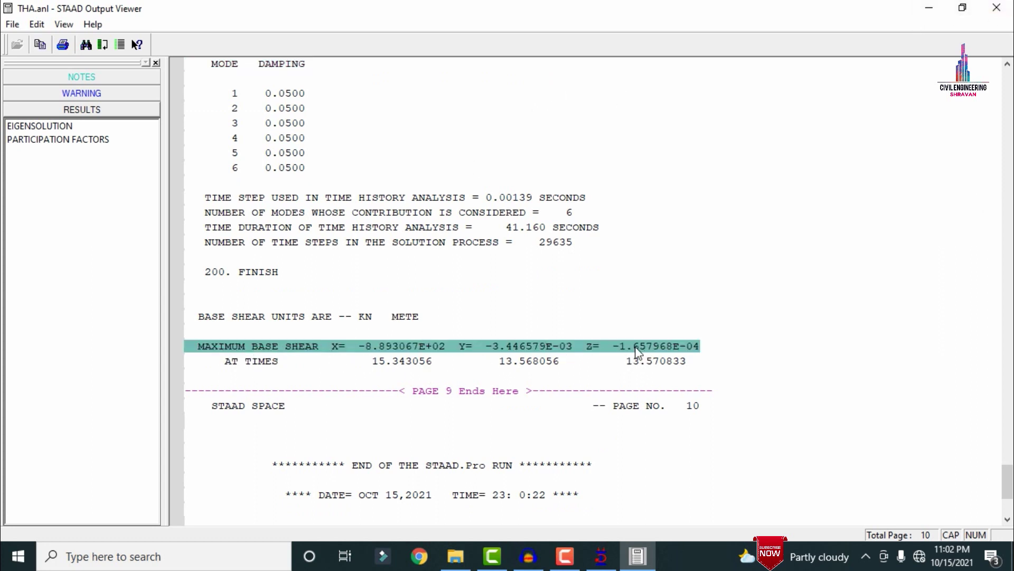
left_click(390, 364)
scroll(417, 331, "down", 4)
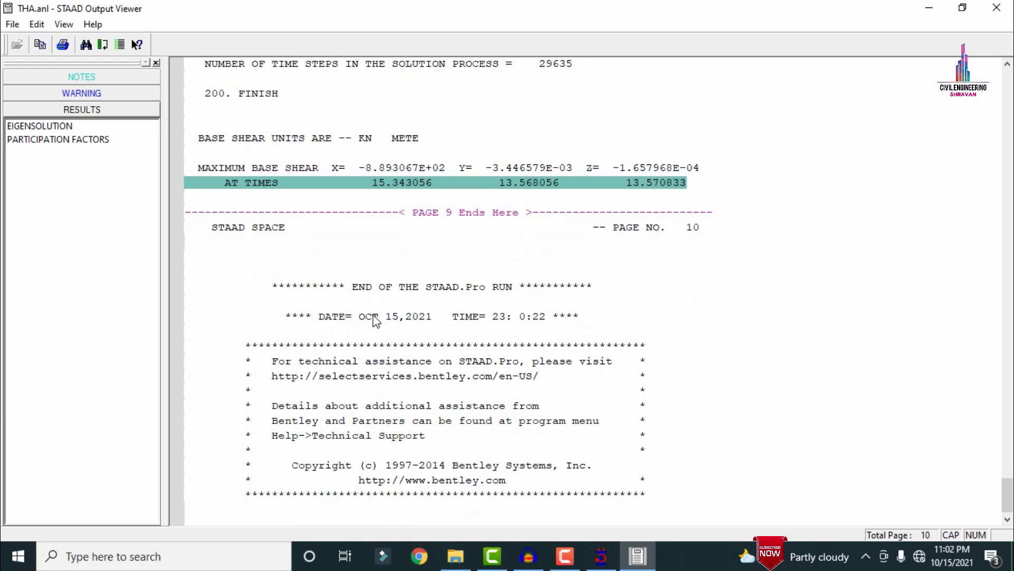
left_click(996, 8)
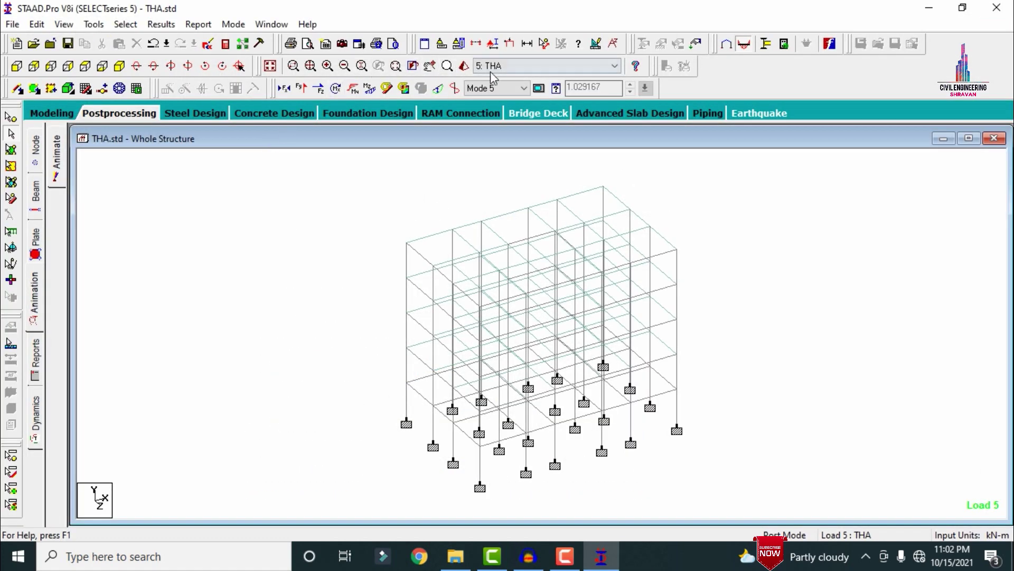
Open a maximized 3D rendered view of the whole structure and rotate it to inspect the building from above.
left_click(463, 69)
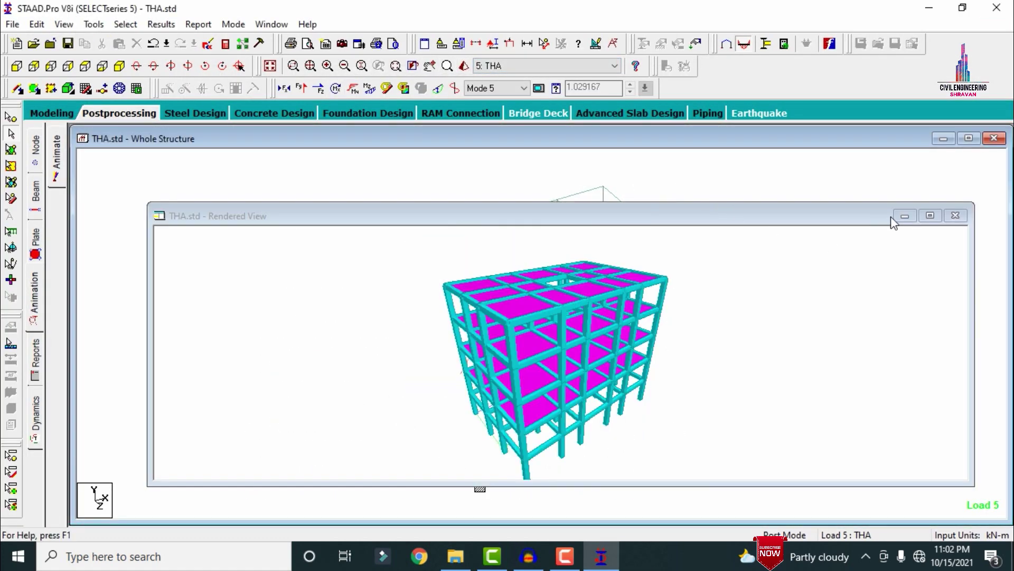
left_click(930, 215)
left_click_drag(572, 362, 386, 287)
left_click_drag(556, 241, 523, 458)
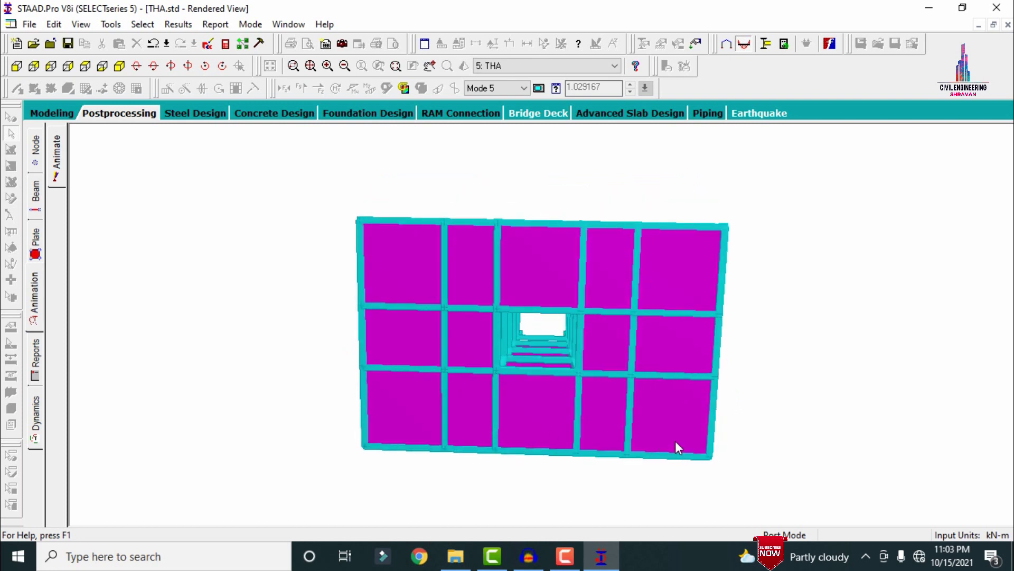
left_click_drag(682, 453, 812, 362)
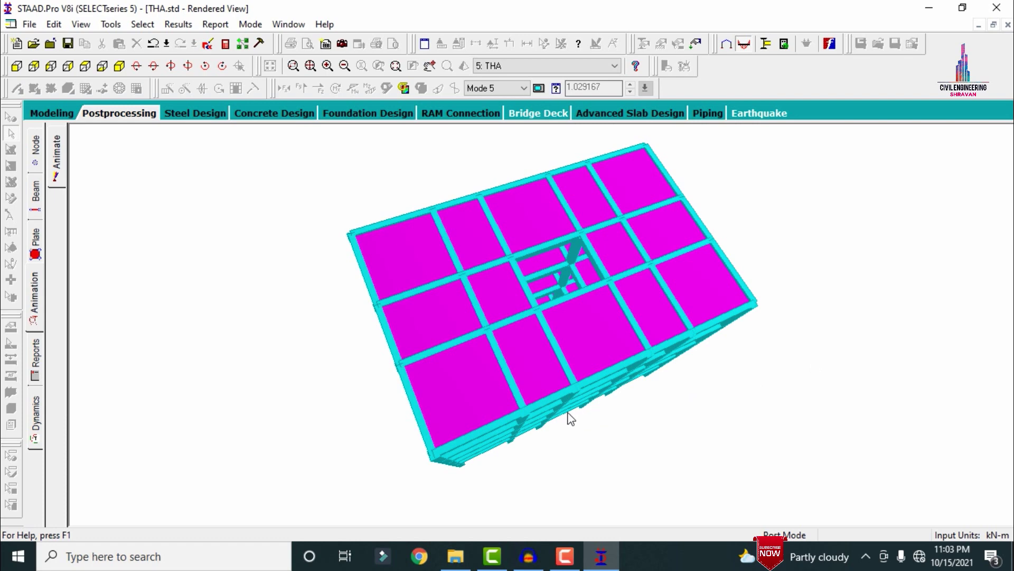